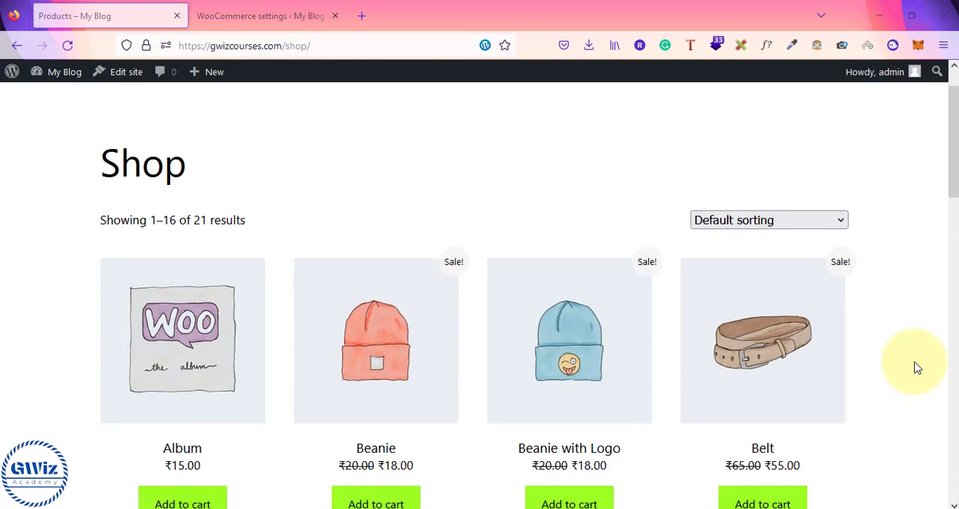
{"action": "scroll", "coordinate": [917, 368], "scroll_direction": "down", "scroll_amount": 1}
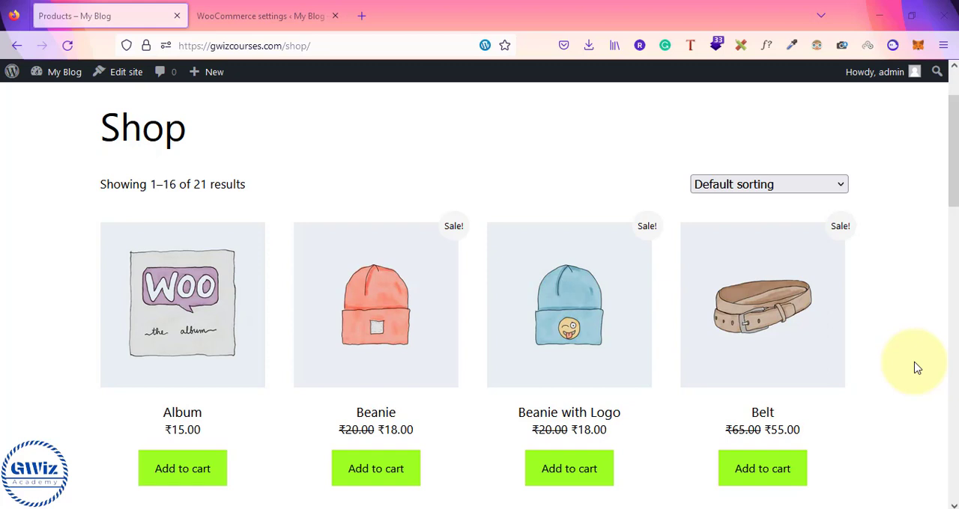
{"action": "scroll", "coordinate": [916, 369], "scroll_direction": "down", "scroll_amount": 1}
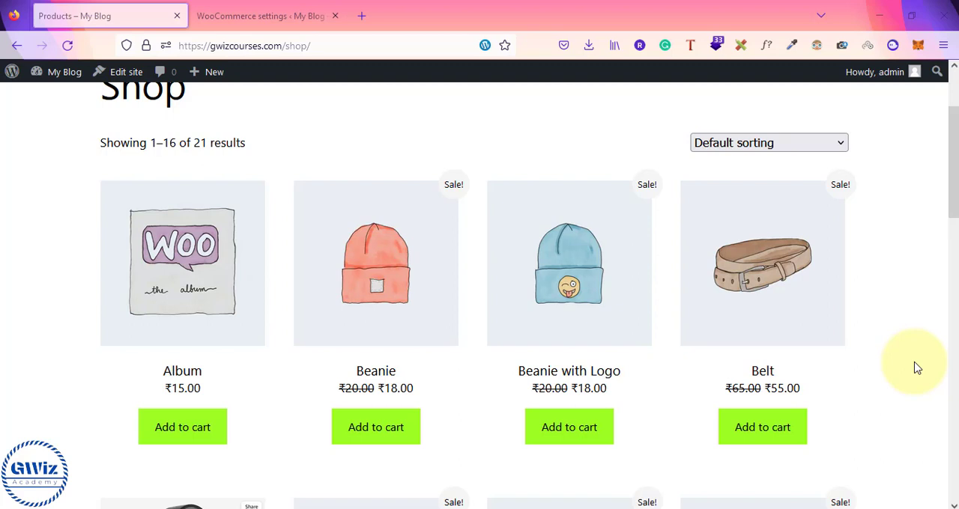
{"action": "scroll", "coordinate": [917, 369], "scroll_direction": "up", "scroll_amount": 2}
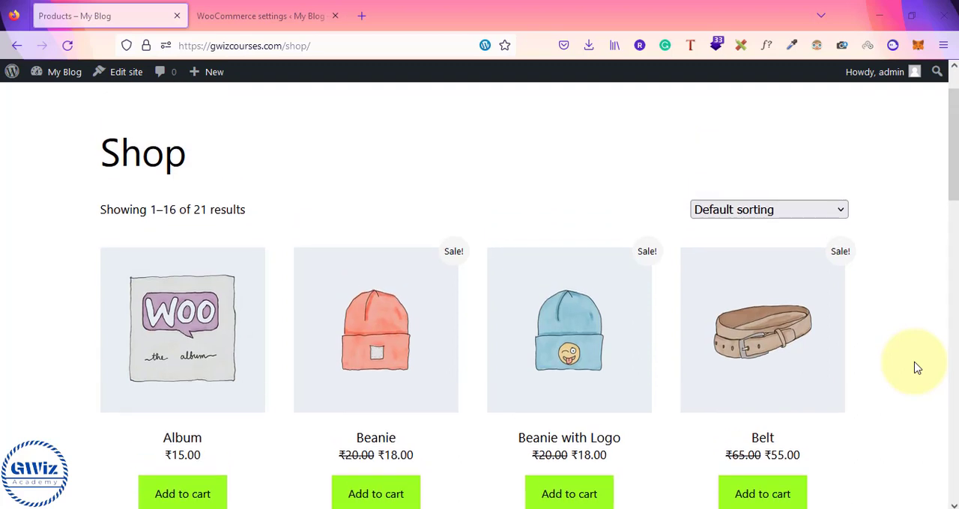
{"action": "scroll", "coordinate": [917, 368], "scroll_direction": "down", "scroll_amount": 3}
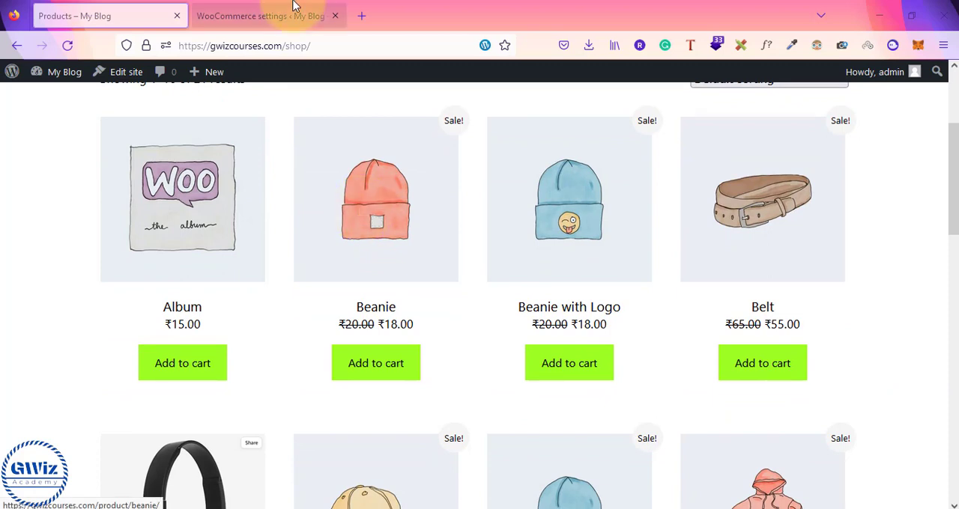
Switch the Cash on delivery method off and back on in the WooCommerce payment settings
{"action": "left_click", "coordinate": [277, 15]}
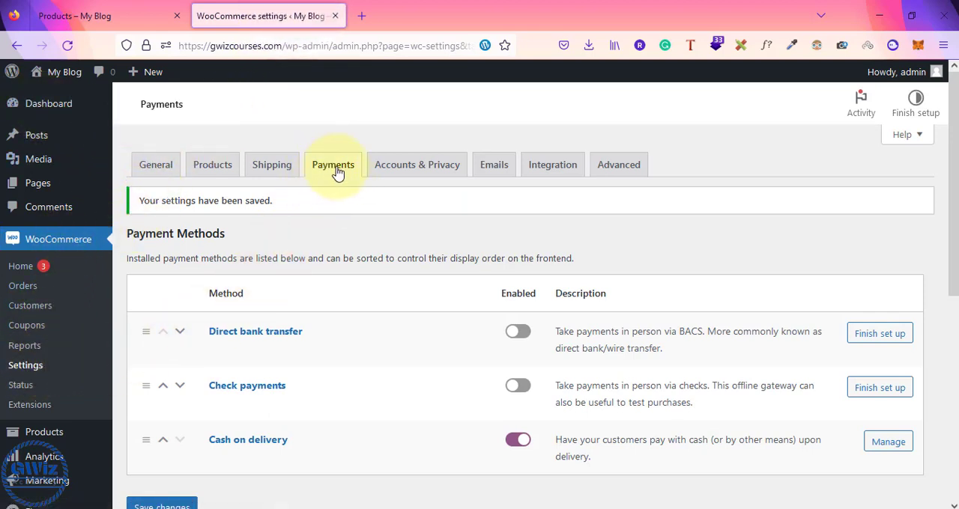
{"action": "scroll", "coordinate": [440, 429], "scroll_direction": "down", "scroll_amount": 1}
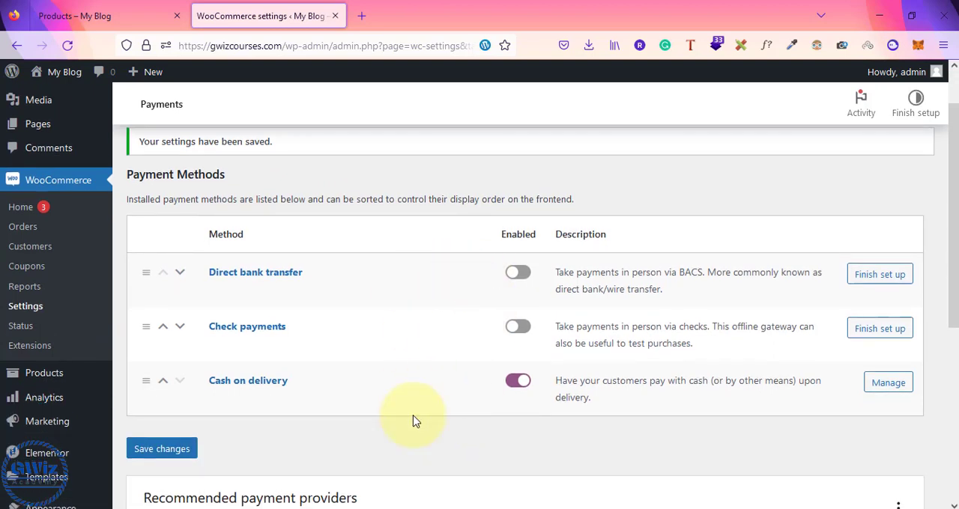
{"action": "left_click", "coordinate": [517, 382]}
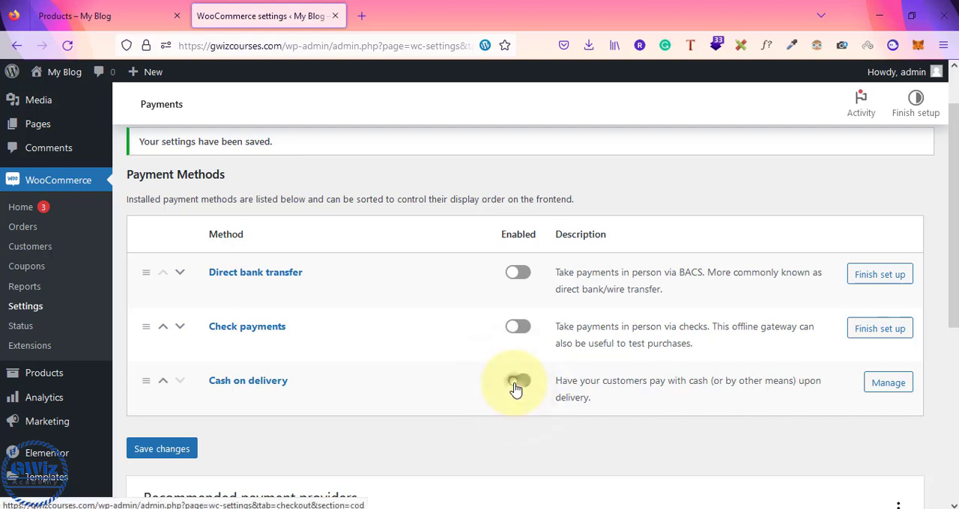
{"action": "left_click", "coordinate": [516, 383]}
Open the Beanie product, go to the checkout page and compare its payment options with the methods enabled in the WooCommerce settings
{"action": "left_click", "coordinate": [123, 23]}
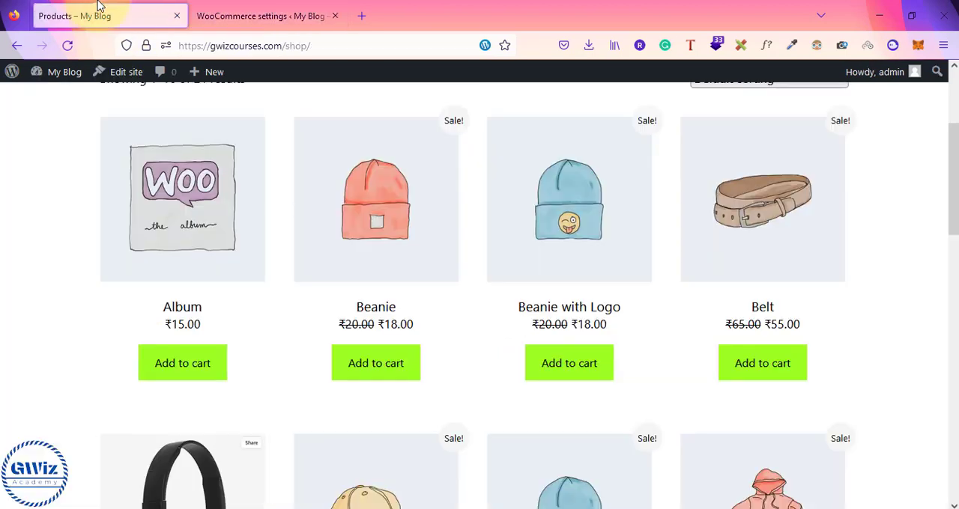
{"action": "left_click", "coordinate": [377, 200]}
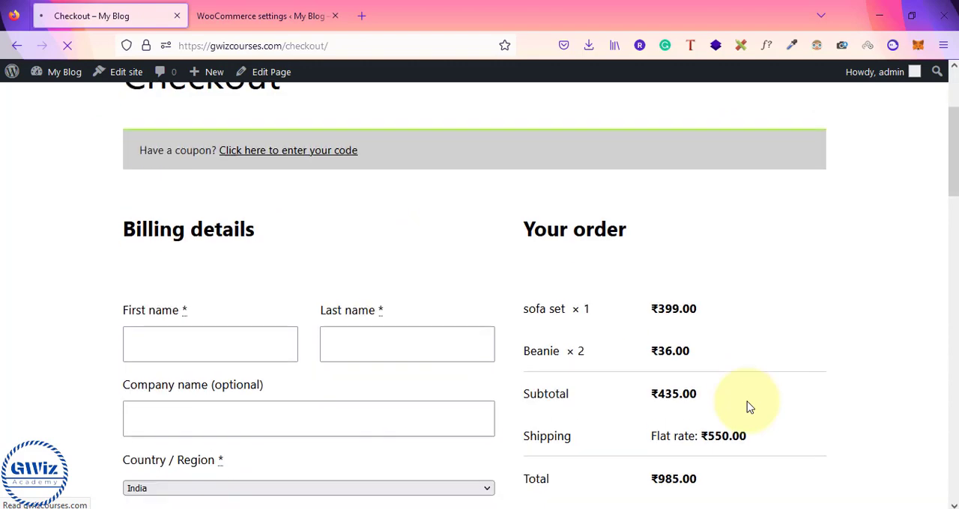
{"action": "scroll", "coordinate": [746, 406], "scroll_direction": "down", "scroll_amount": 4}
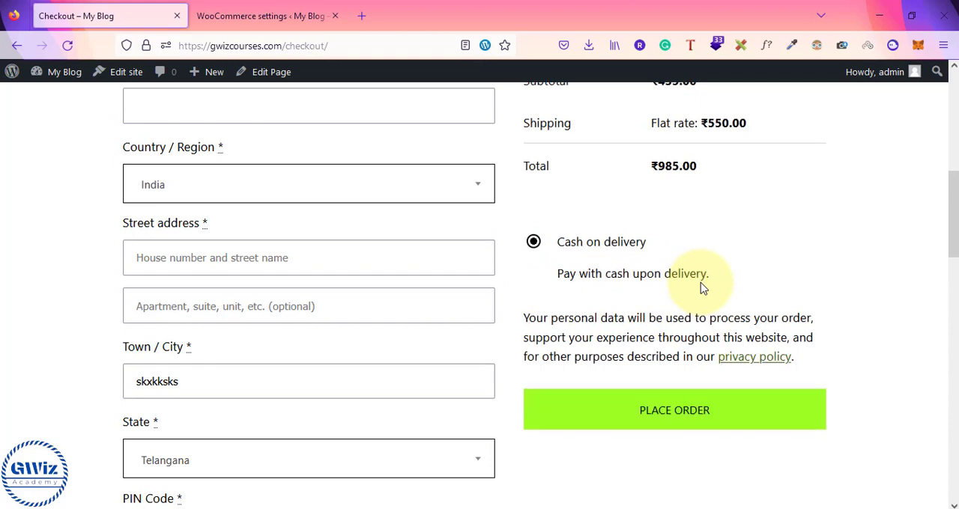
{"action": "left_click", "coordinate": [317, 28]}
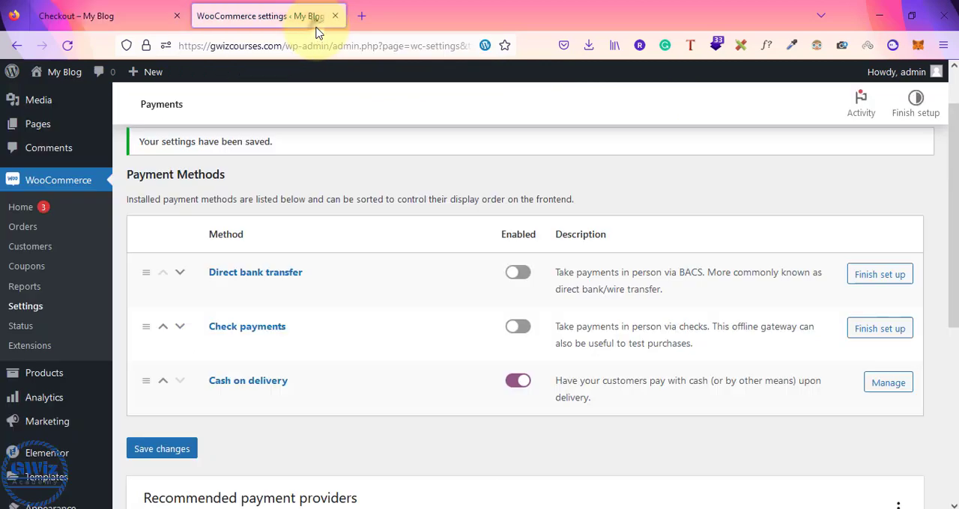
{"action": "left_click", "coordinate": [150, 9]}
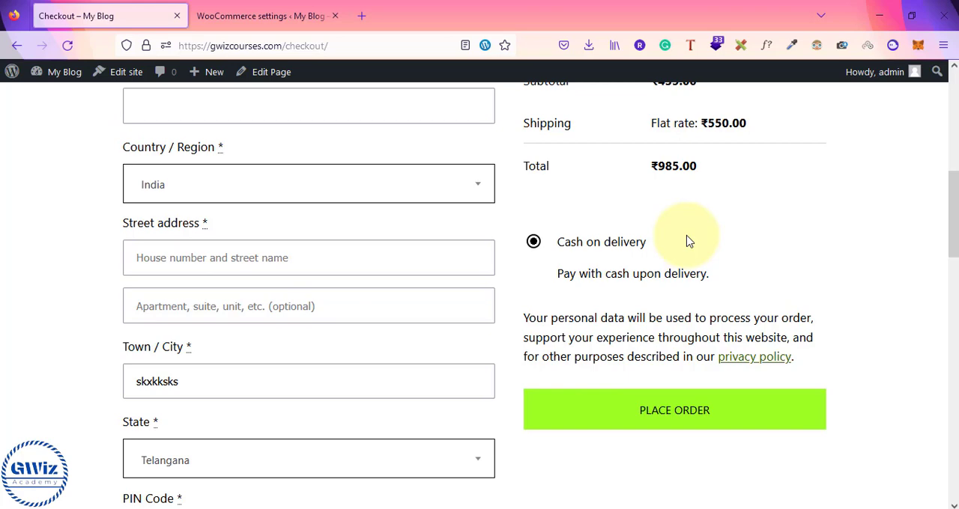
{"action": "scroll", "coordinate": [689, 241], "scroll_direction": "up", "scroll_amount": 2}
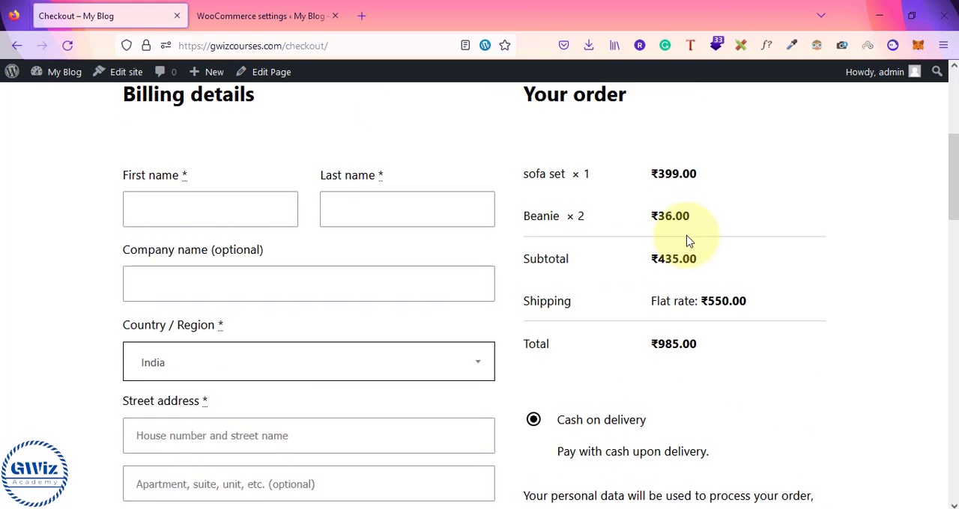
Search the web for "stripe" in a new tab and open the official Stripe website
{"action": "left_click", "coordinate": [363, 18]}
{"action": "type", "text": "stripe"}
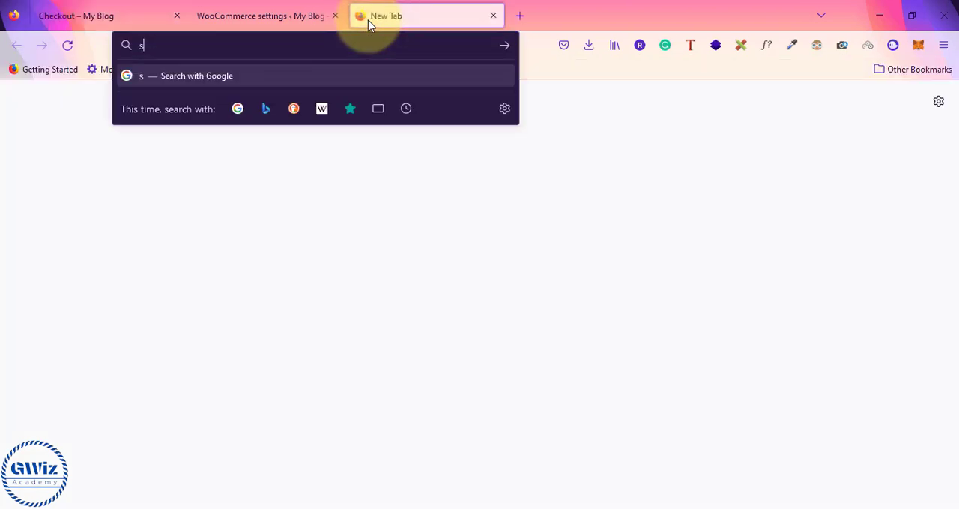
{"action": "key", "text": "Return"}
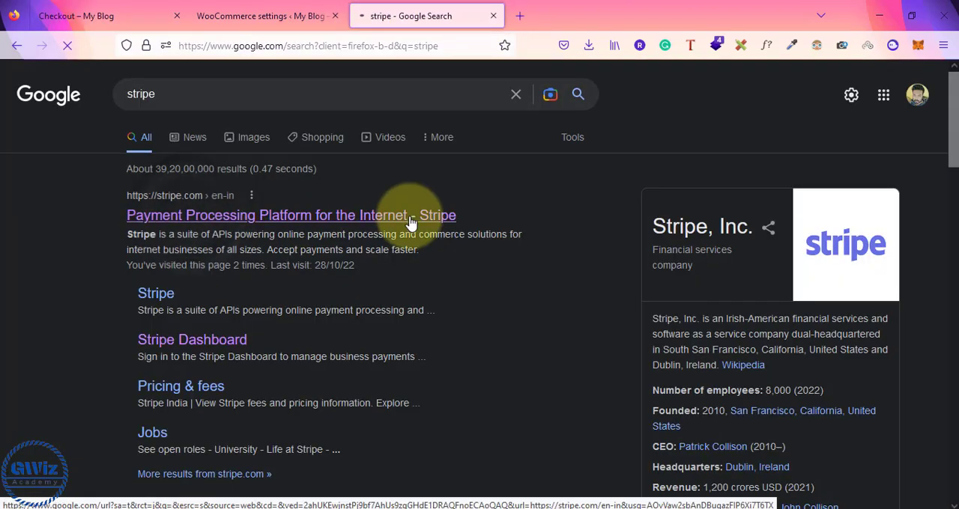
{"action": "left_click", "coordinate": [411, 217]}
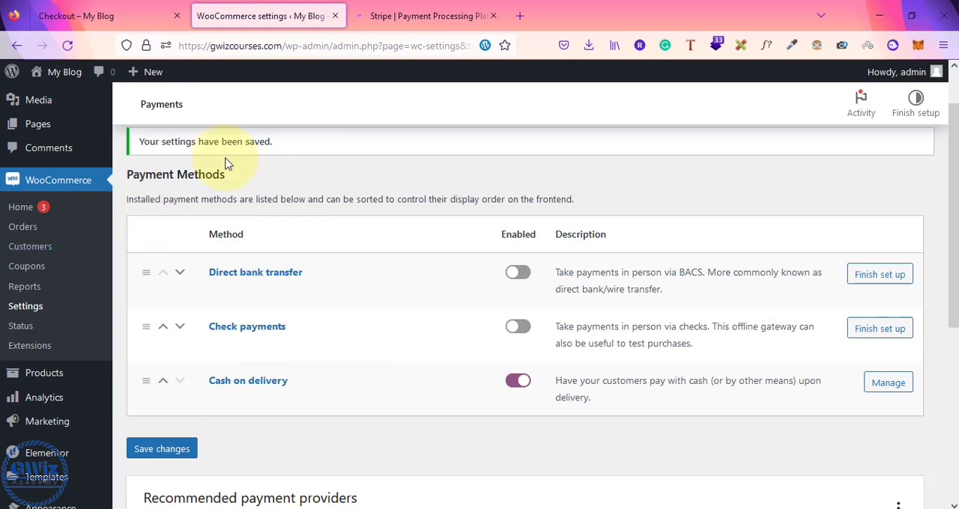
{"action": "left_click", "coordinate": [397, 16]}
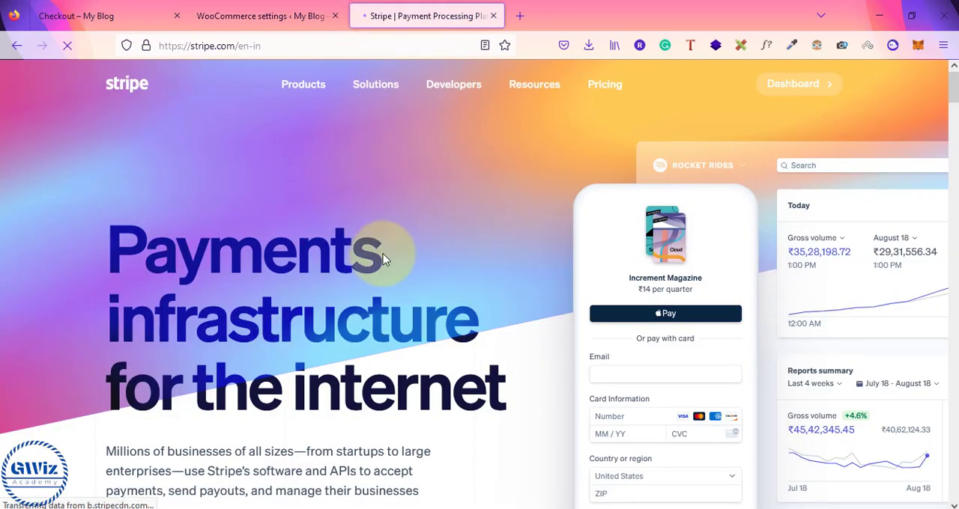
Open Notepad and write the note "1) you need to have stripe account"
{"action": "key", "text": "super+r"}
{"action": "key", "text": "Return"}
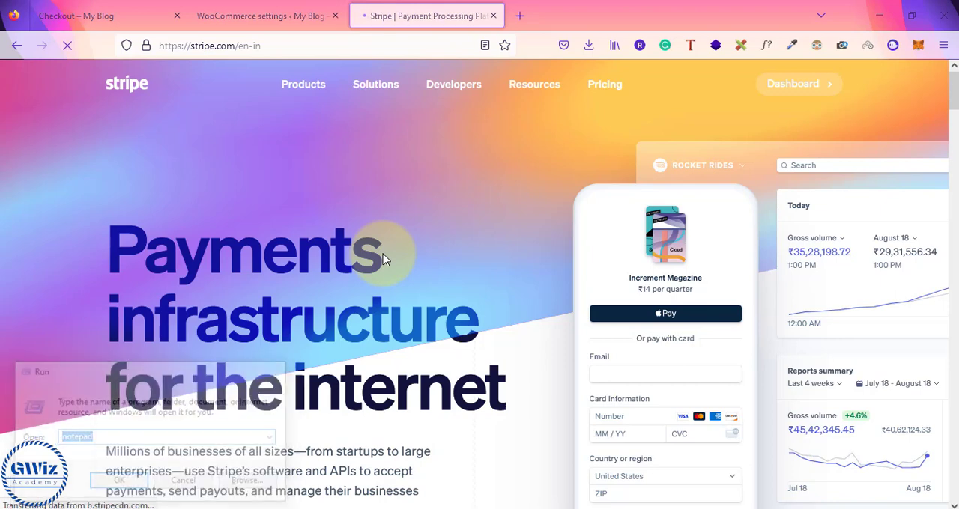
{"action": "type", "text": "1"}
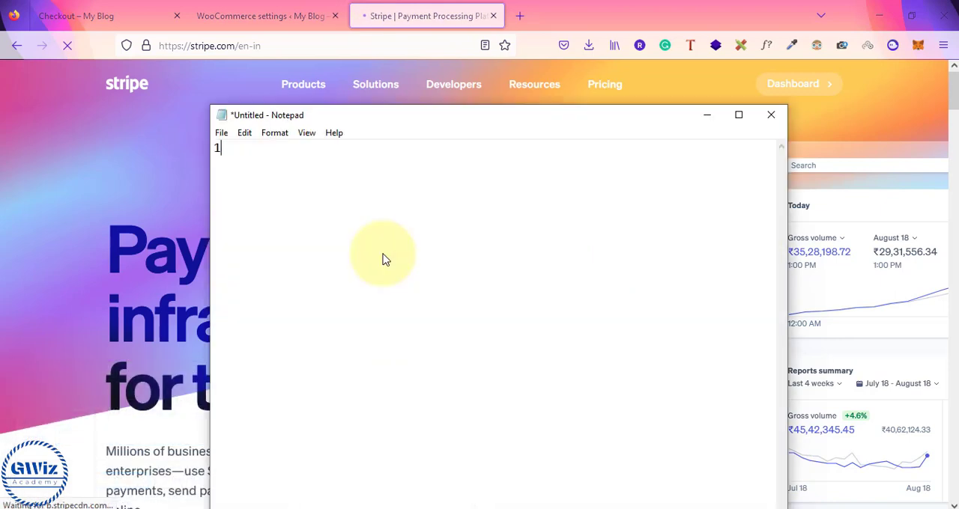
{"action": "type", "text": ") you need "}
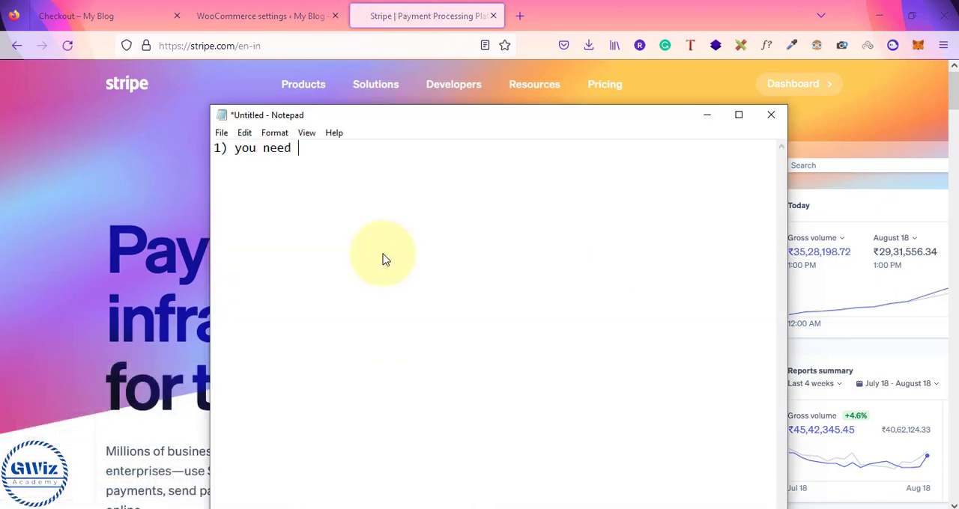
{"action": "type", "text": "to have stripe account"}
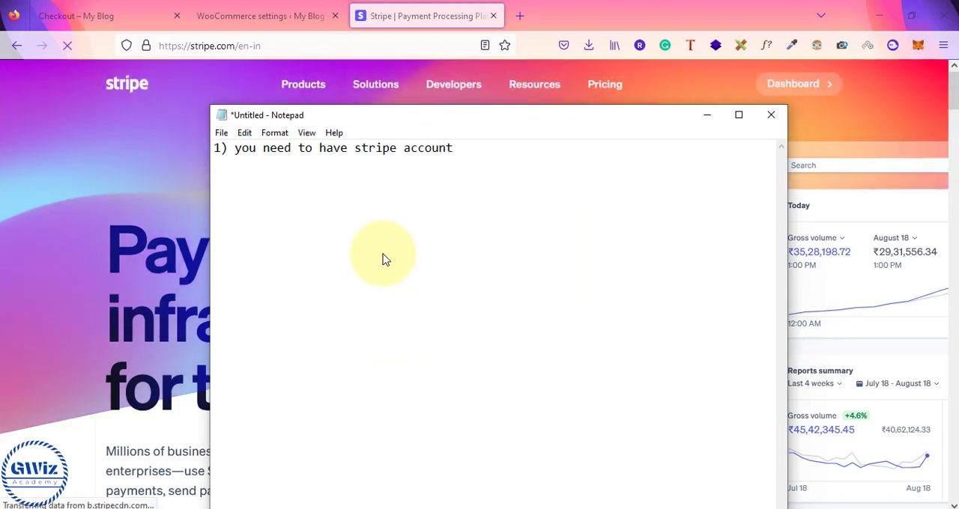
Return to the browser and load the Stripe website's address in a new private window
{"action": "left_click", "coordinate": [74, 215]}
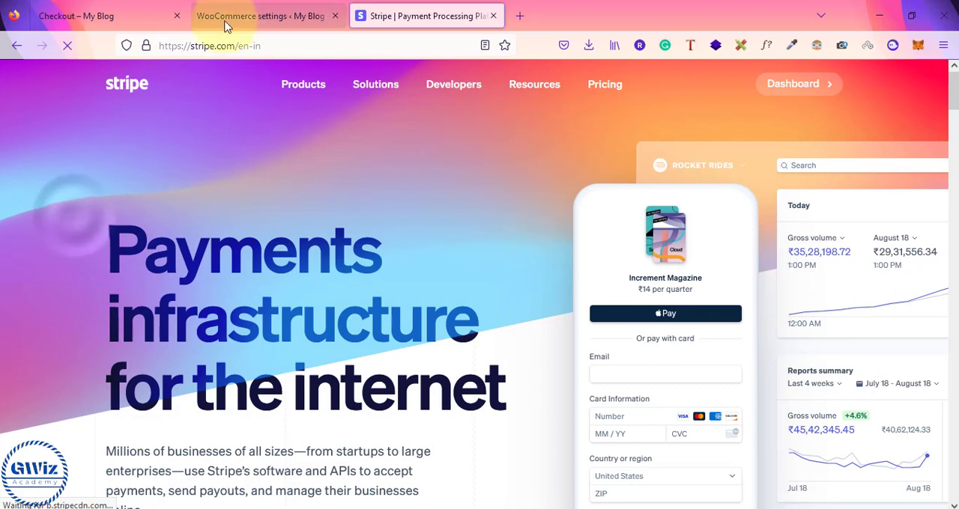
{"action": "mouse_move", "coordinate": [302, 84]}
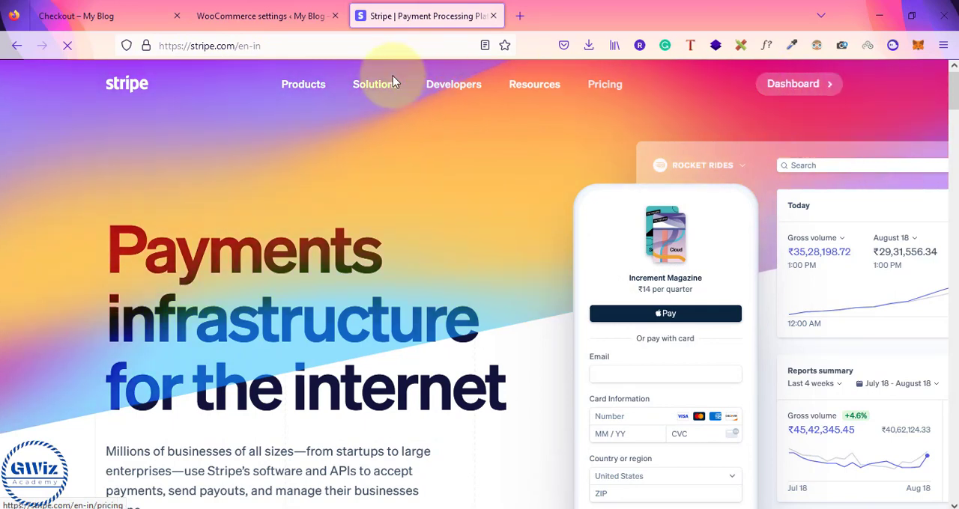
{"action": "left_click", "coordinate": [210, 45]}
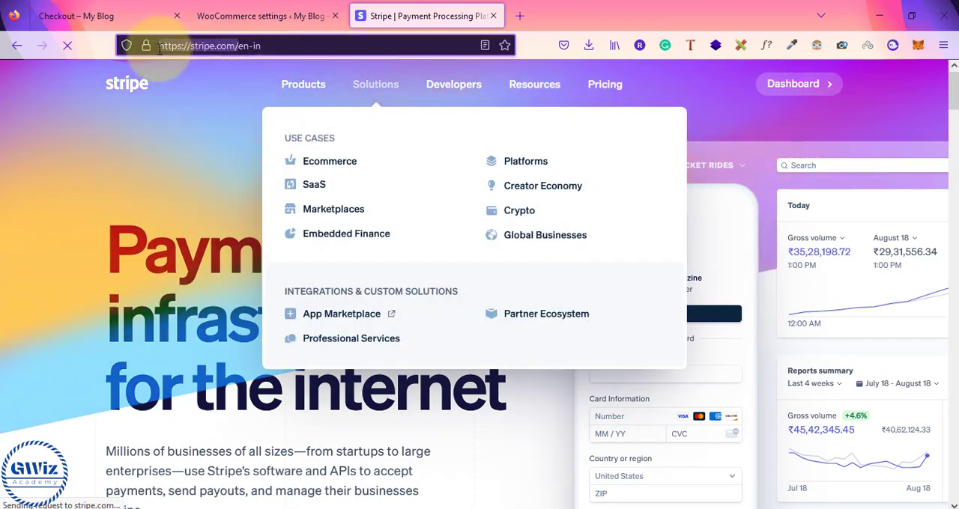
{"action": "left_click", "coordinate": [943, 45]}
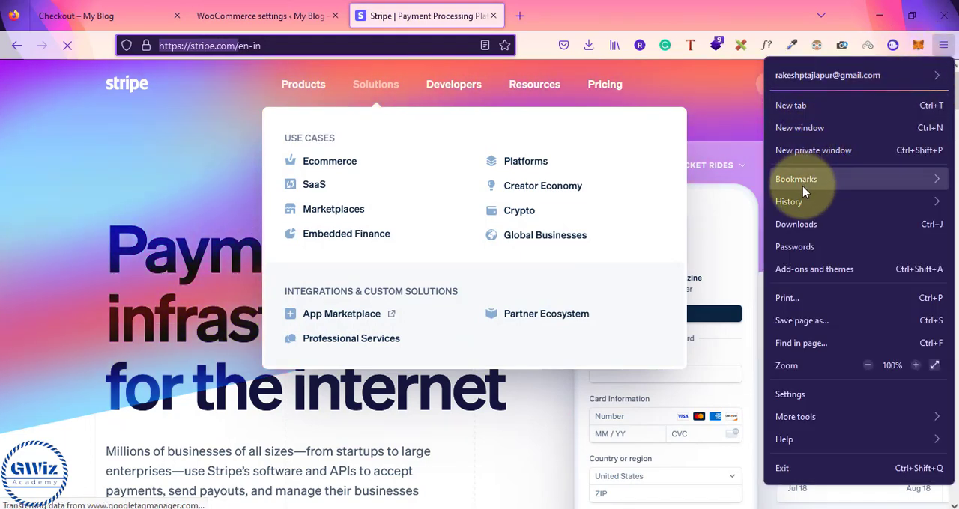
{"action": "left_click", "coordinate": [805, 150]}
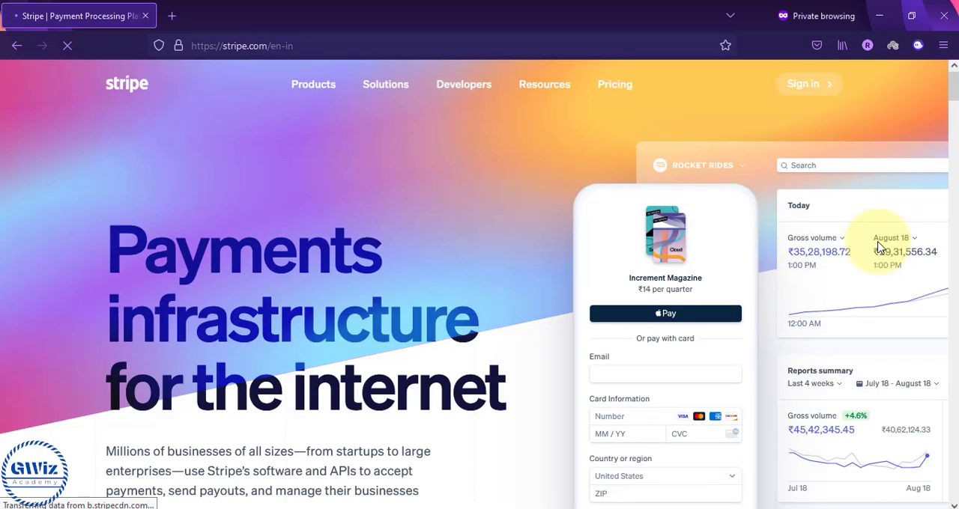
Go from the Stripe sign-in page to the account registration page and look over its form
{"action": "left_click", "coordinate": [811, 85]}
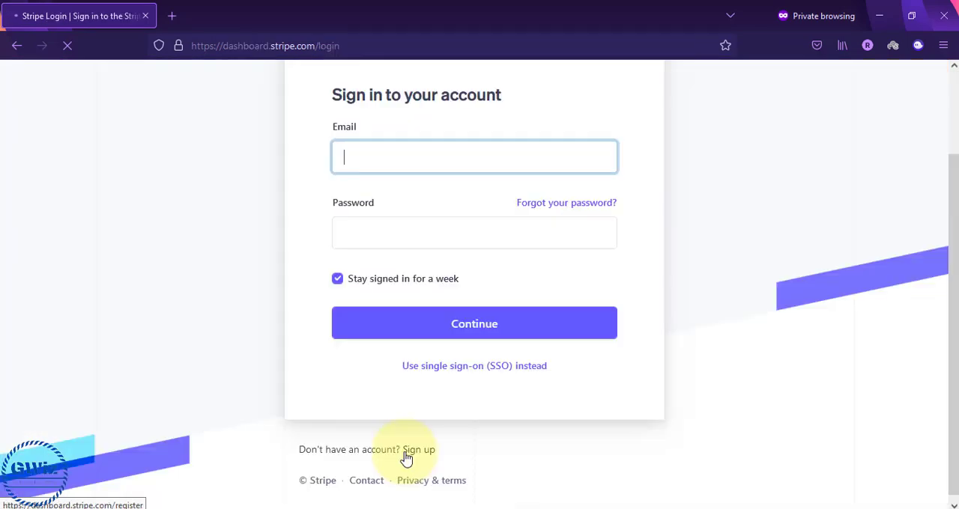
{"action": "left_click", "coordinate": [420, 455]}
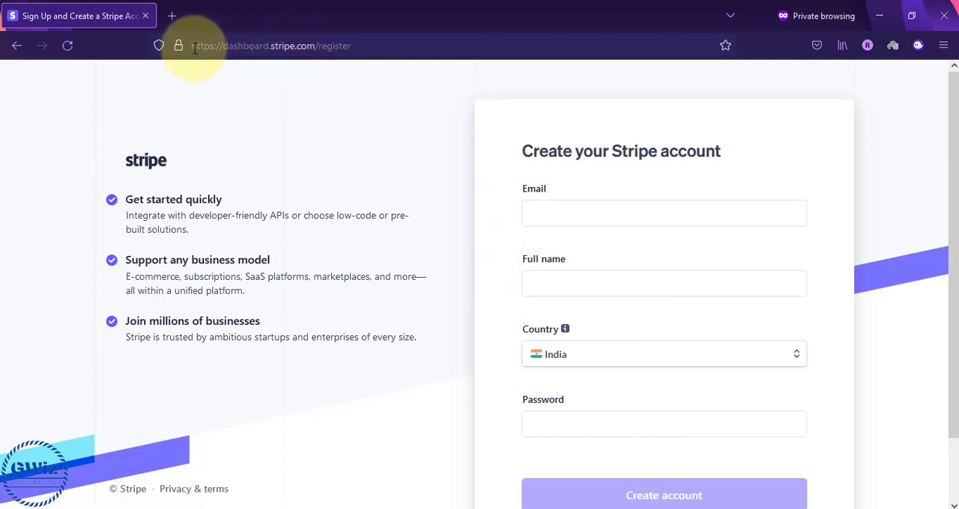
{"action": "left_click_drag", "start_coordinate": [194, 48], "coordinate": [361, 46]}
{"action": "left_click", "coordinate": [360, 45]}
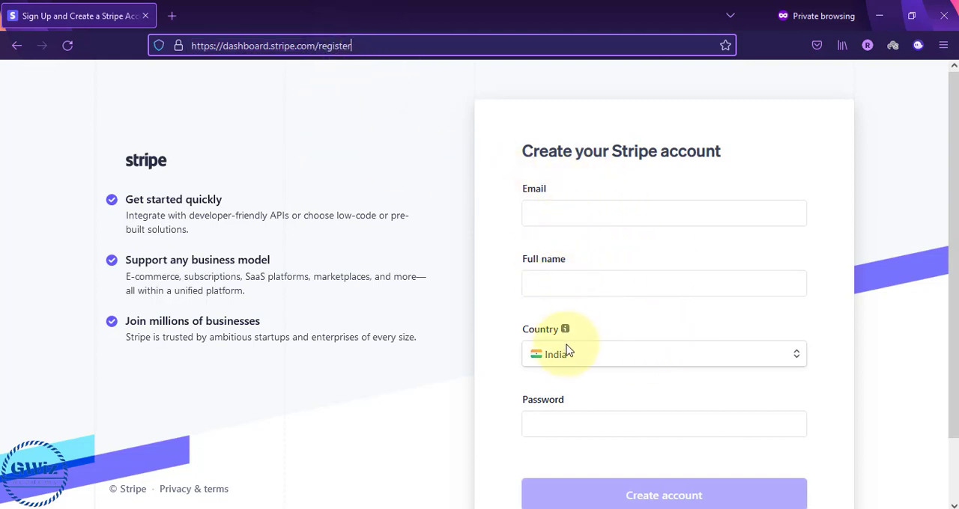
{"action": "scroll", "coordinate": [477, 336], "scroll_direction": "down", "scroll_amount": 2}
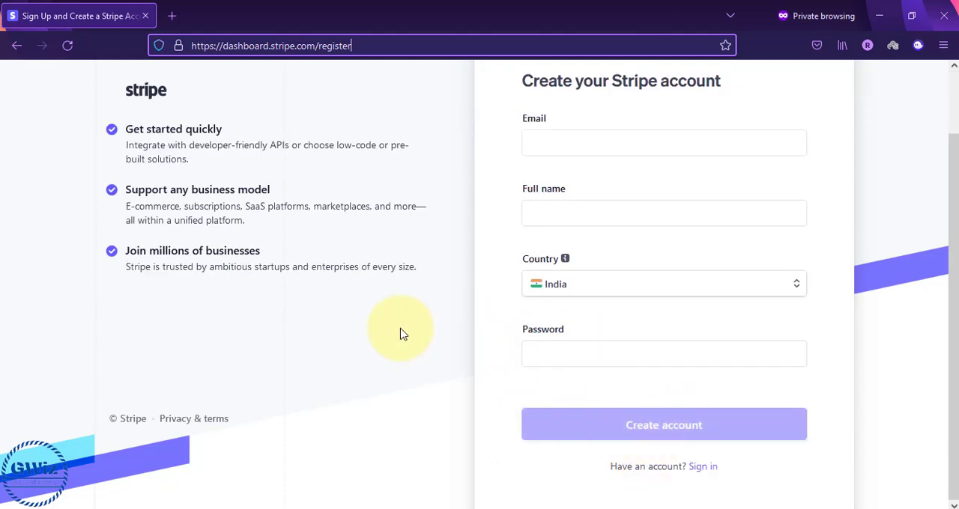
{"action": "scroll", "coordinate": [402, 335], "scroll_direction": "up", "scroll_amount": 2}
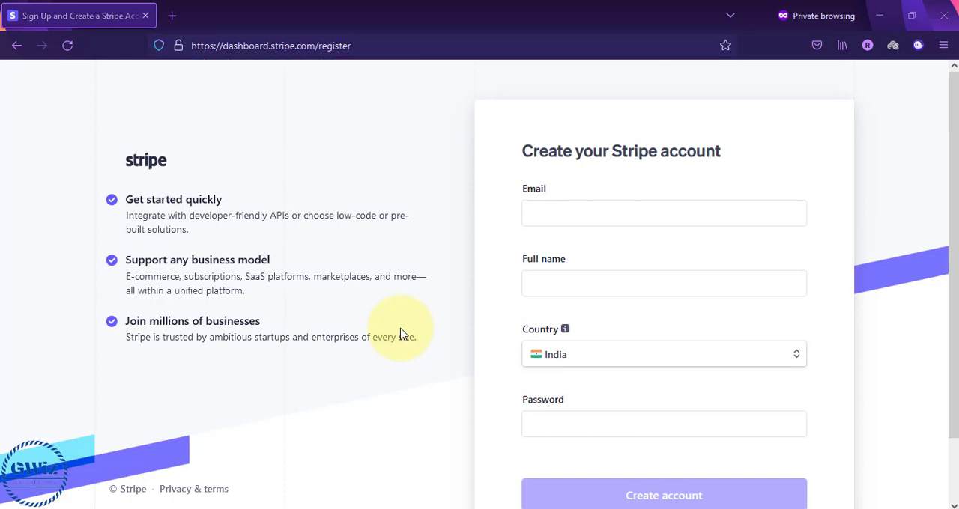
Switch to Notepad and add the line "create an account" below the first note, separated by blank lines
{"action": "key", "text": "alt+Tab"}
{"action": "key", "text": "Tab"}
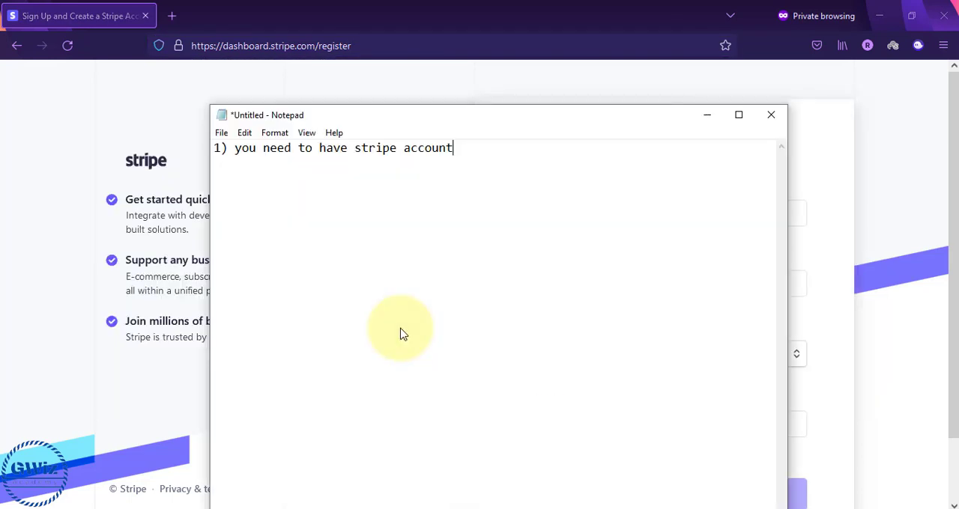
{"action": "key", "text": "Return"}
{"action": "key", "text": "Return"}
{"action": "key", "text": "Return"}
{"action": "key", "text": "Return"}
{"action": "type", "text": "create an account"}
{"action": "key", "text": "Return"}
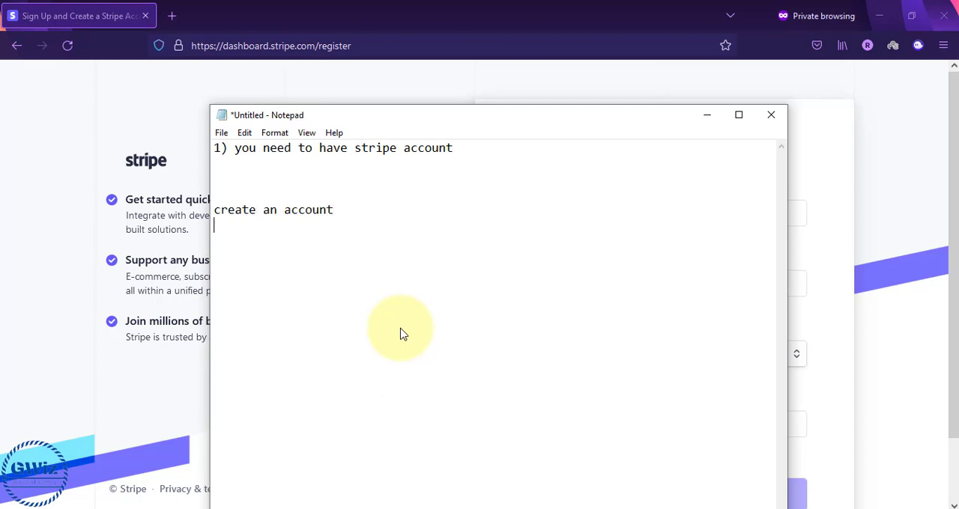
Add the lines "enter business details" and "provide business documents" below the account creation note
{"action": "type", "text": "ente"}
{"action": "key", "text": "BackSpace"}
{"action": "type", "text": "r business details"}
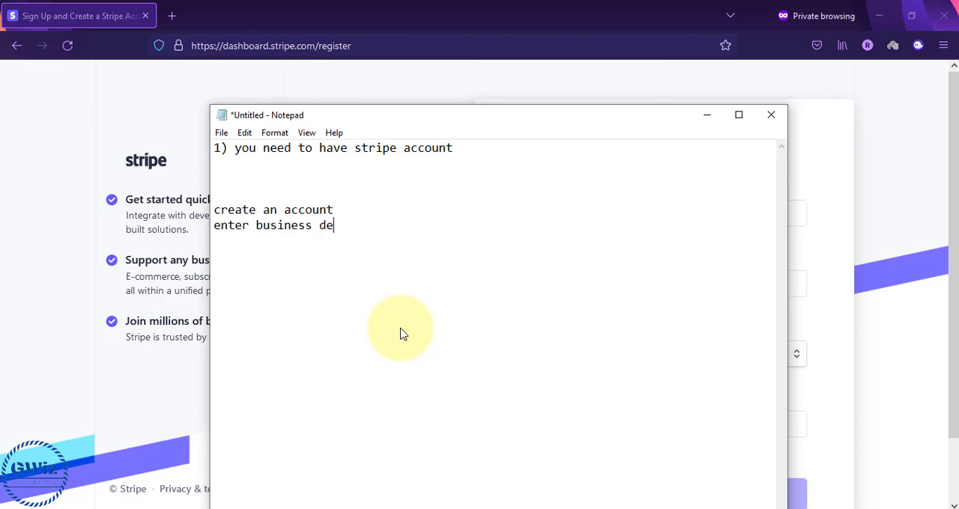
{"action": "key", "text": "Return"}
{"action": "type", "text": "provid"}
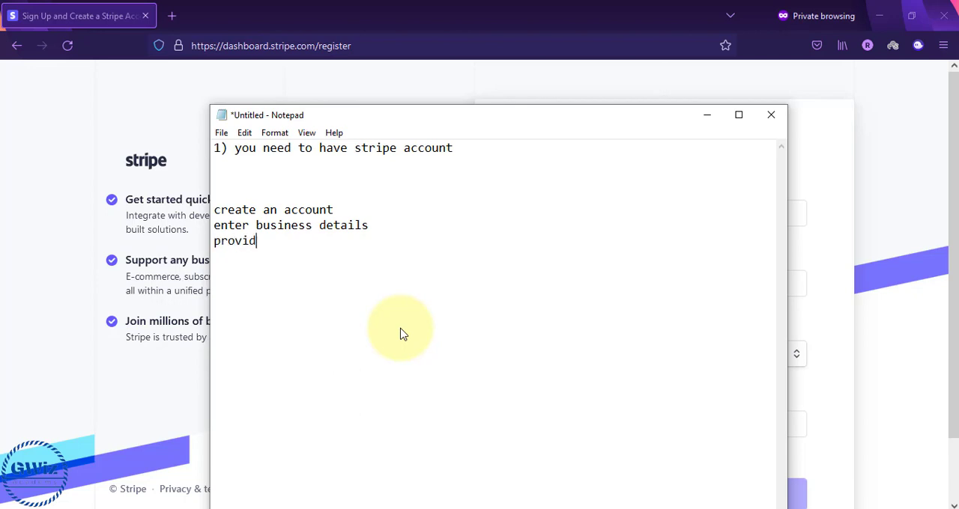
{"action": "type", "text": "e business documents"}
Add the line "1-2days your account will be fully activated" and append "- test account will be created." to the "create an account" line
{"action": "key", "text": "Return"}
{"action": "type", "text": "1"}
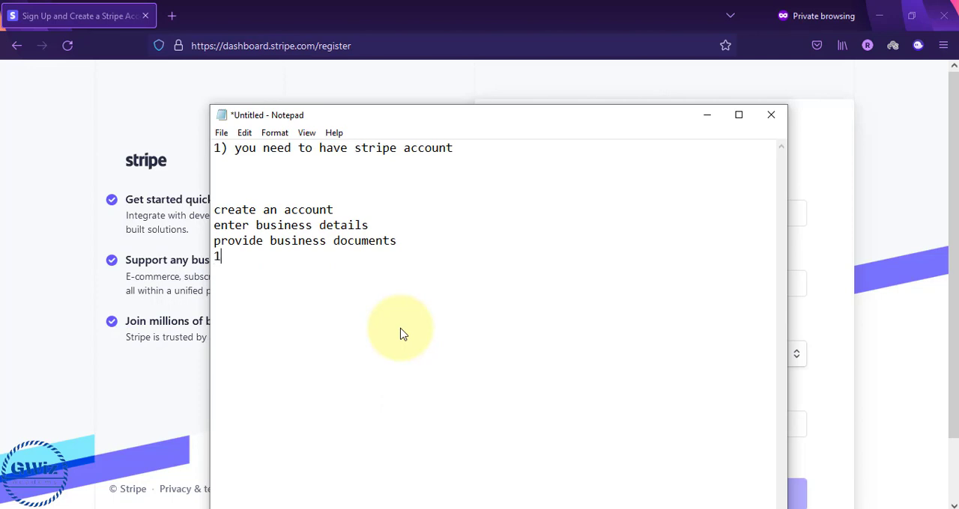
{"action": "type", "text": "-2days your accou"}
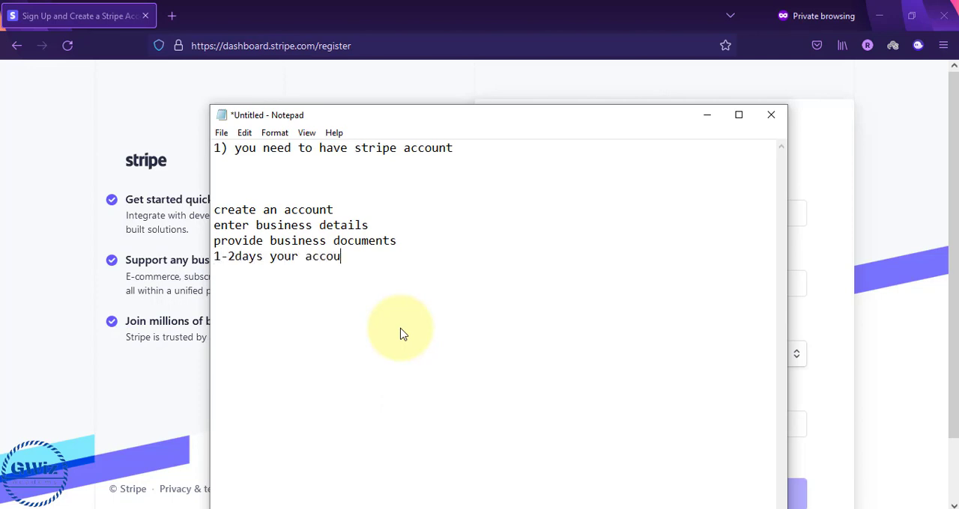
{"action": "type", "text": "fully activated"}
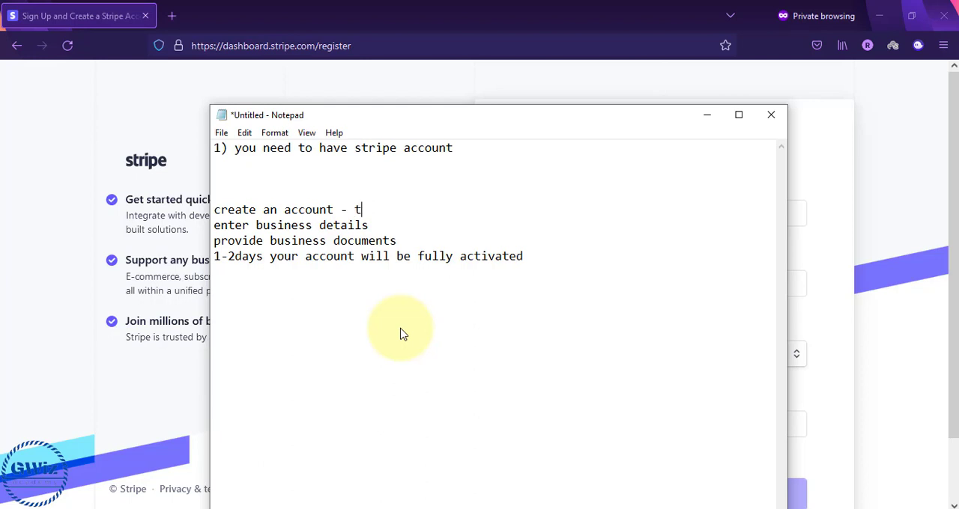
{"action": "type", "text": "est account will be created."}
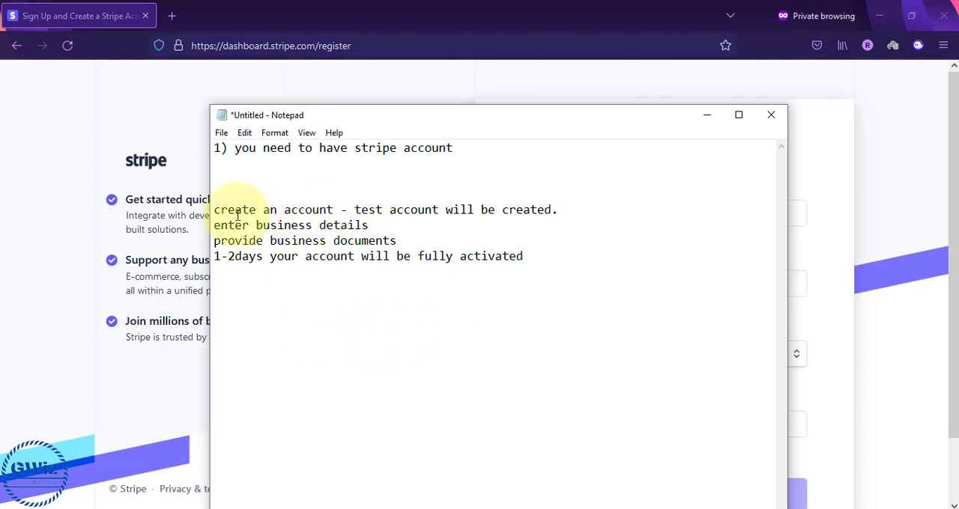
Go over the note's account setup lines one by one, from creating the account to its full activation
{"action": "left_click_drag", "start_coordinate": [215, 211], "coordinate": [562, 212]}
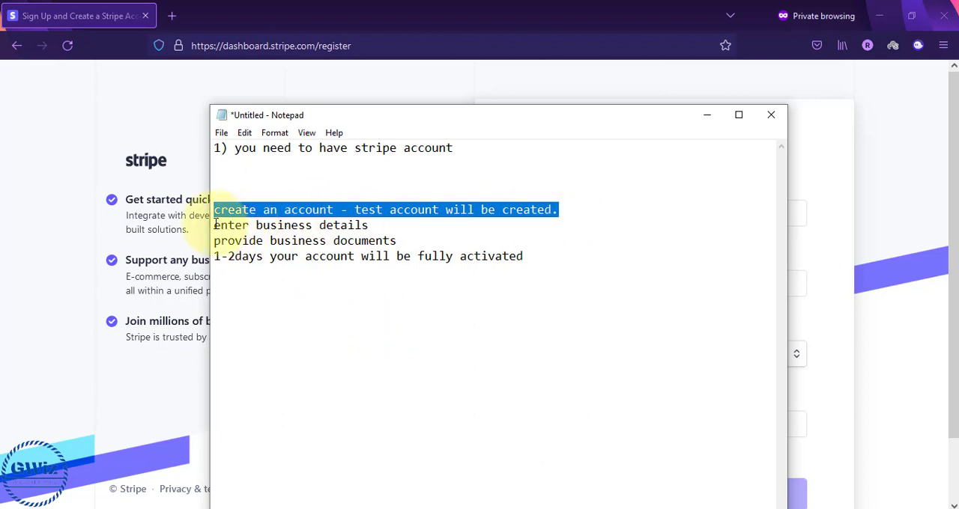
{"action": "left_click_drag", "start_coordinate": [214, 225], "coordinate": [407, 241]}
{"action": "left_click", "coordinate": [406, 242]}
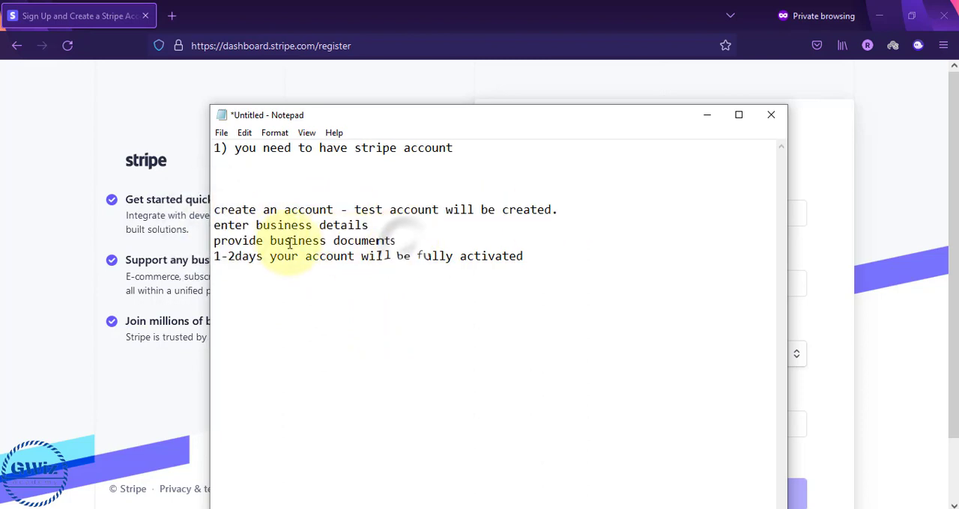
{"action": "left_click_drag", "start_coordinate": [216, 256], "coordinate": [571, 208]}
{"action": "left_click", "coordinate": [529, 259]}
{"action": "left_click", "coordinate": [214, 210]}
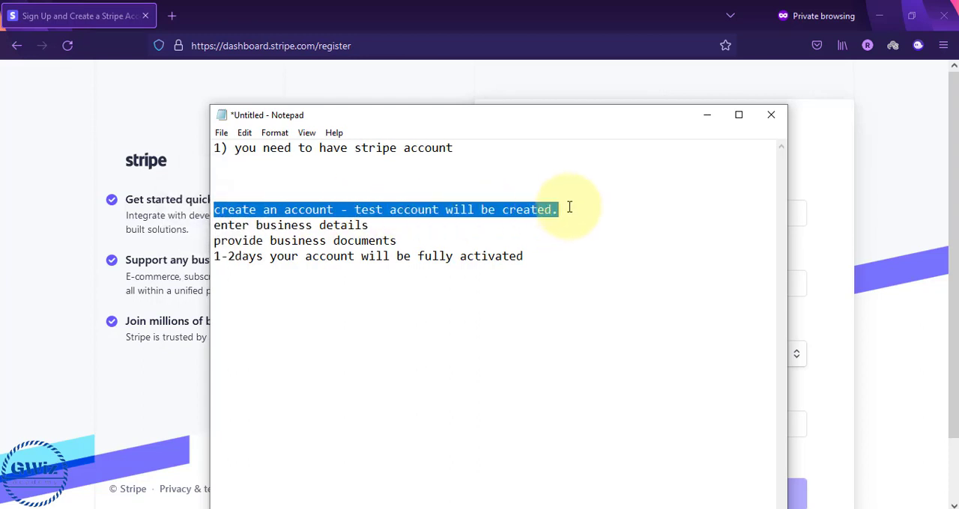
{"action": "left_click_drag", "start_coordinate": [218, 231], "coordinate": [408, 235]}
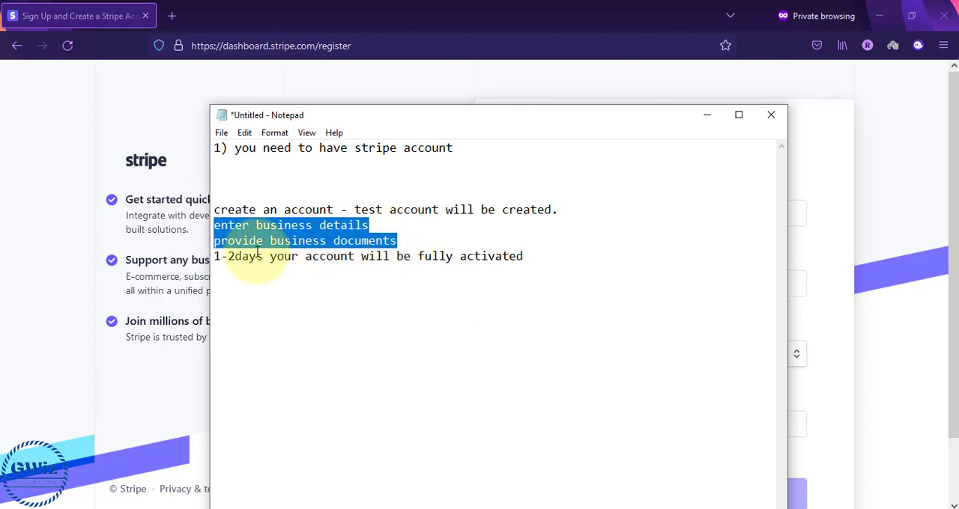
{"action": "left_click_drag", "start_coordinate": [215, 256], "coordinate": [400, 240]}
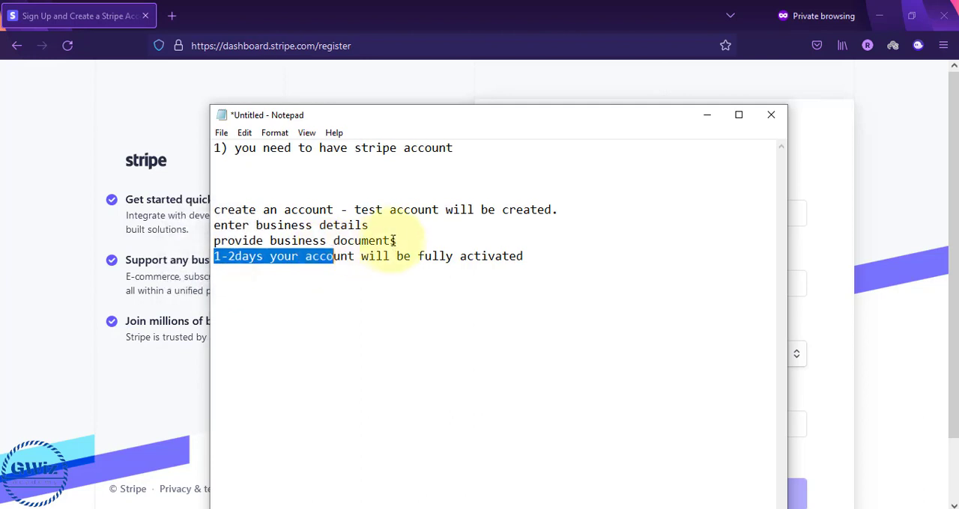
{"action": "left_click", "coordinate": [400, 240]}
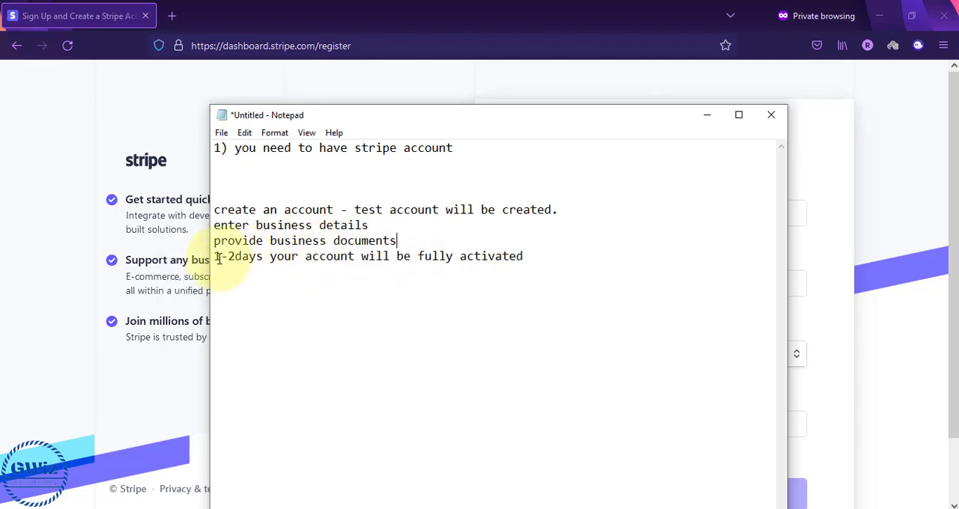
{"action": "left_click_drag", "start_coordinate": [221, 256], "coordinate": [531, 259]}
{"action": "left_click", "coordinate": [531, 259]}
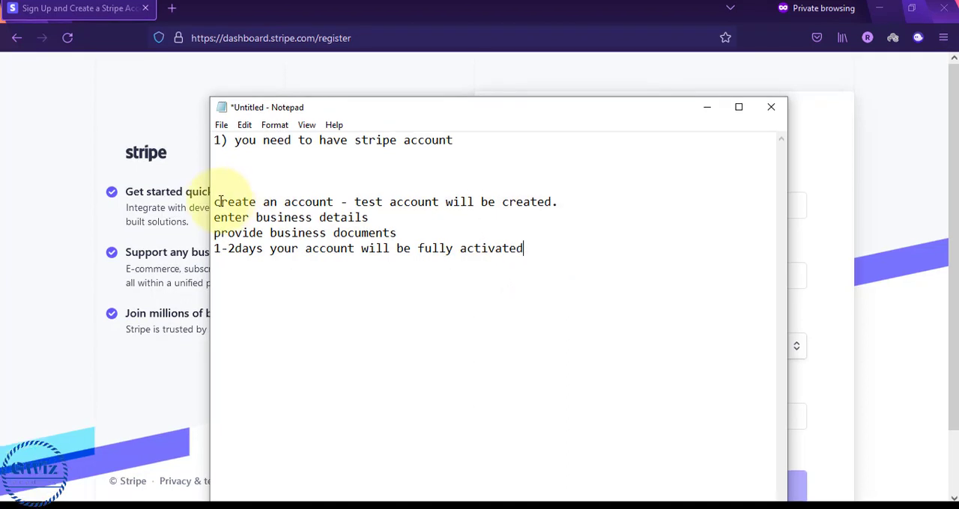
{"action": "left_click_drag", "start_coordinate": [213, 202], "coordinate": [535, 259]}
Add the lines "login username" and "login password" after a blank line below the activation note
{"action": "left_click", "coordinate": [531, 255]}
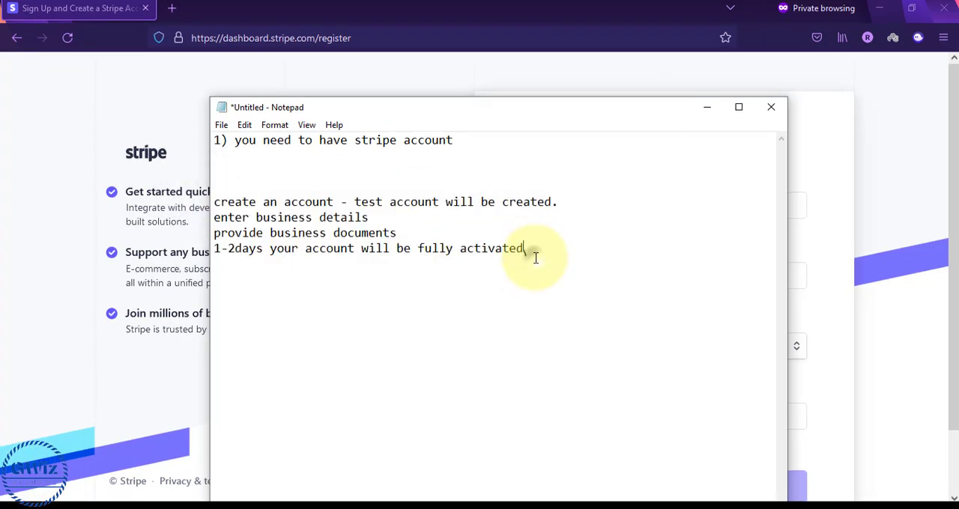
{"action": "key", "text": "Return"}
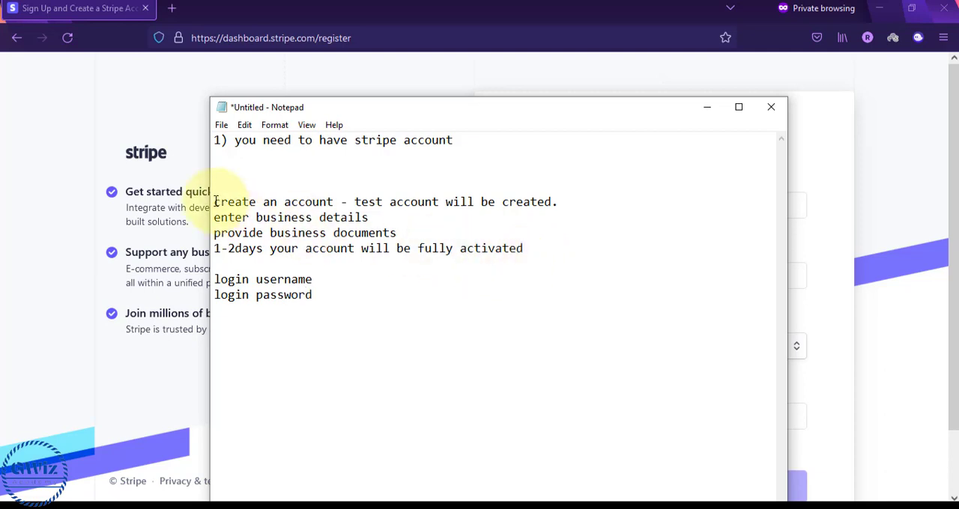
Review the account setup lines and the two login lines in the note
{"action": "left_click_drag", "start_coordinate": [214, 202], "coordinate": [397, 236]}
{"action": "left_click_drag", "start_coordinate": [483, 253], "coordinate": [524, 250]}
{"action": "left_click", "coordinate": [524, 250]}
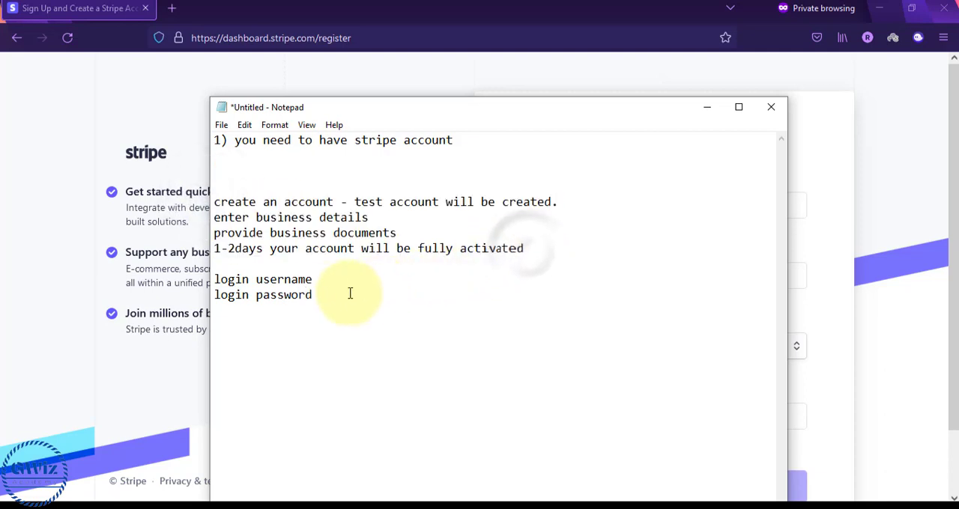
{"action": "left_click", "coordinate": [322, 296]}
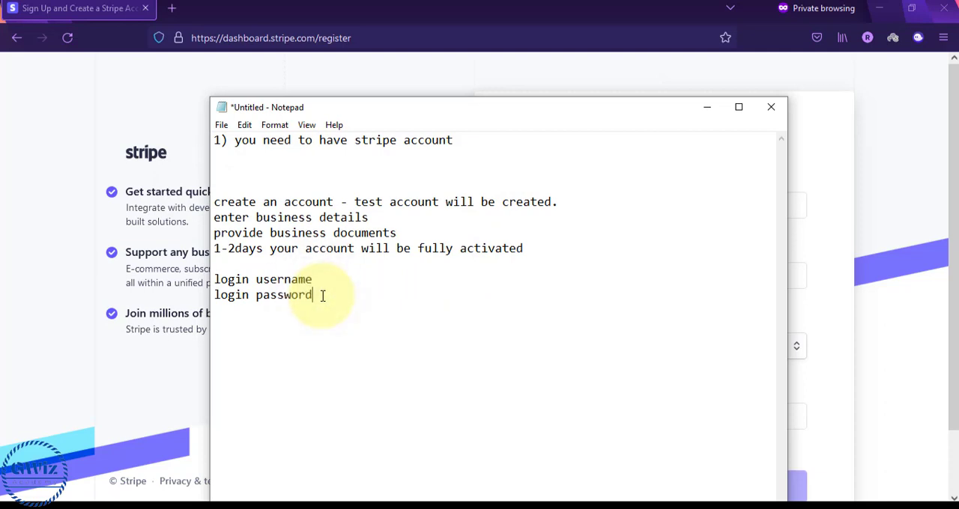
{"action": "left_click_drag", "start_coordinate": [322, 296], "coordinate": [213, 281]}
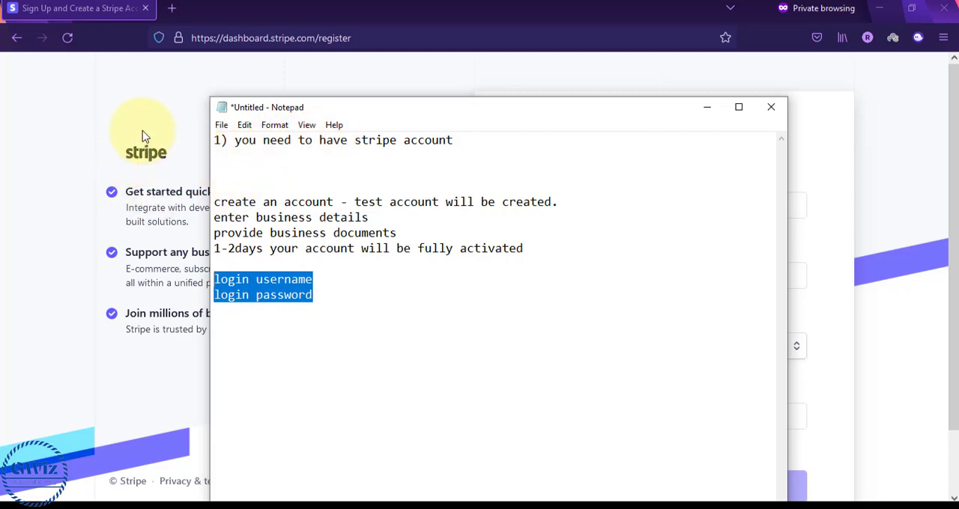
{"action": "left_click_drag", "start_coordinate": [215, 202], "coordinate": [547, 248]}
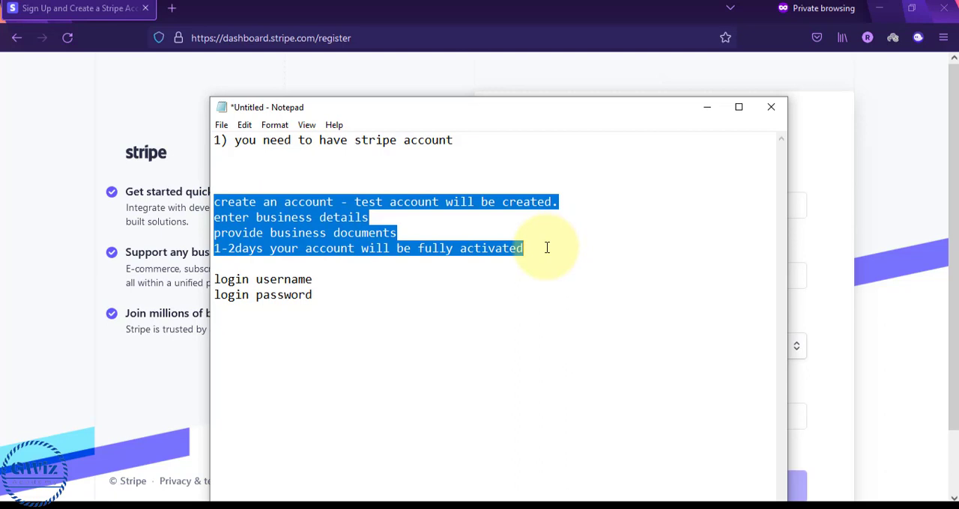
{"action": "mouse_move", "coordinate": [533, 252]}
{"action": "left_mouse_down"}
{"action": "mouse_move", "coordinate": [218, 216]}
{"action": "mouse_move", "coordinate": [214, 204]}
{"action": "mouse_move", "coordinate": [539, 246]}
{"action": "left_mouse_up"}
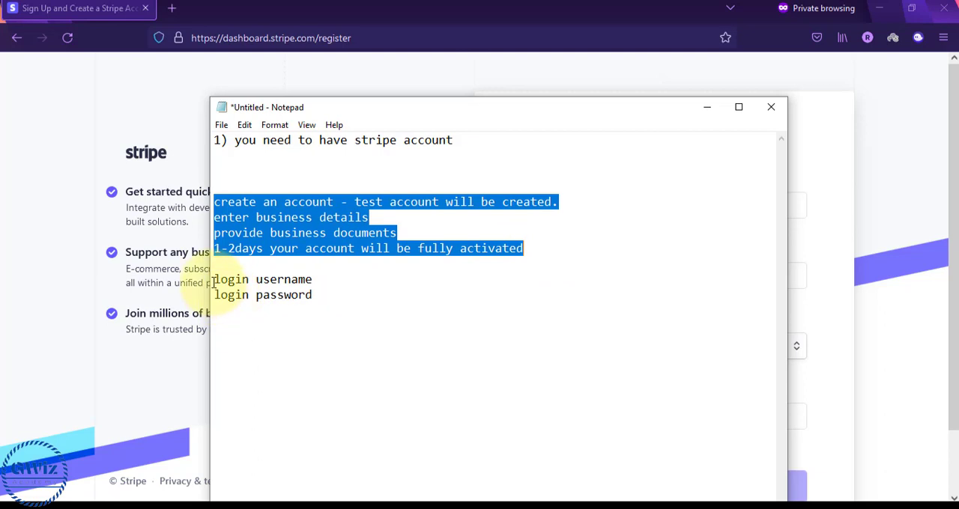
Add the line "stripe api detail:" after a blank line below the login lines, and highlight it
{"action": "left_click", "coordinate": [325, 293]}
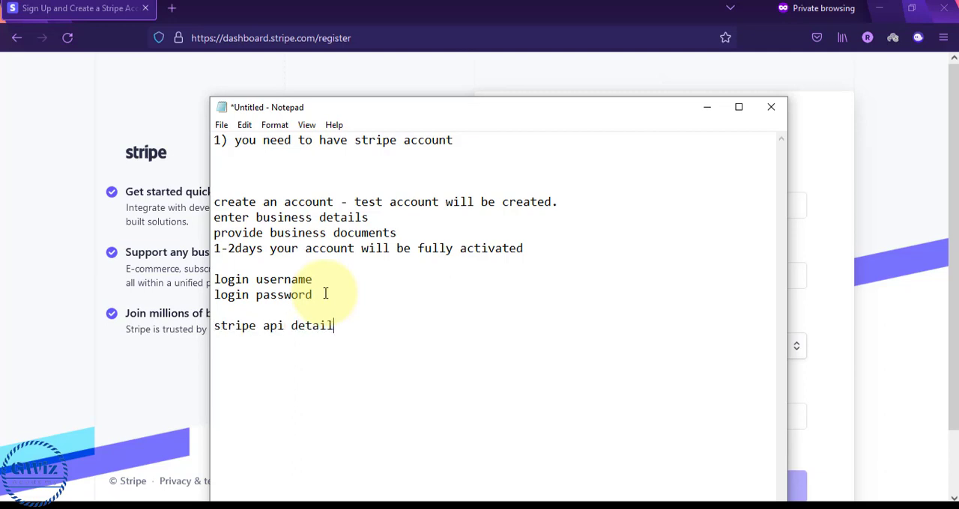
{"action": "left_click_drag", "start_coordinate": [214, 326], "coordinate": [405, 322]}
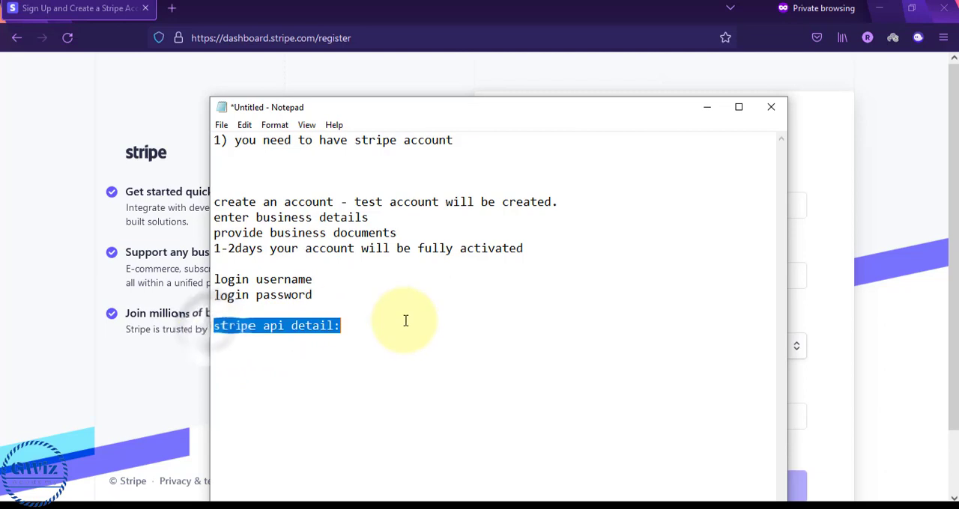
Switch to the browser window with the WooCommerce settings and go to the WordPress page for adding new plugins
{"action": "key", "text": "alt+Tab"}
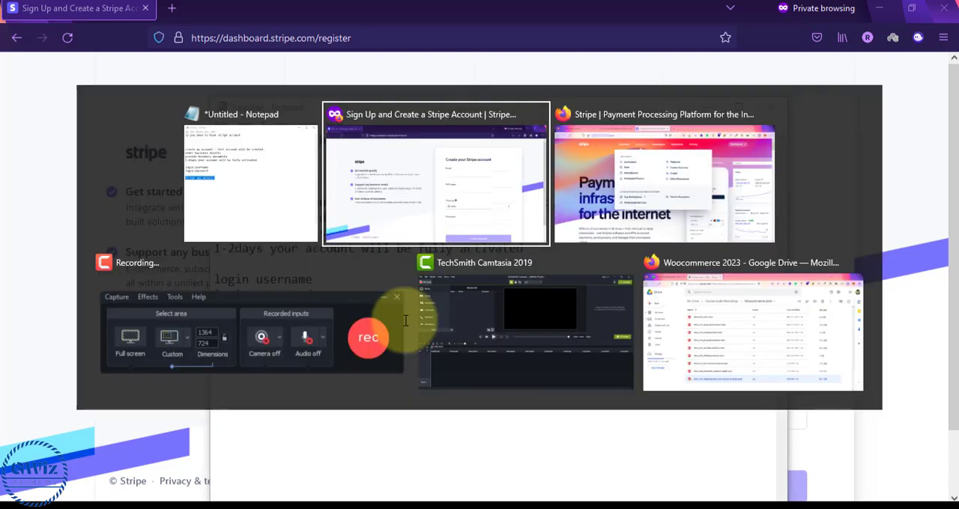
{"action": "key", "text": "alt+Tab"}
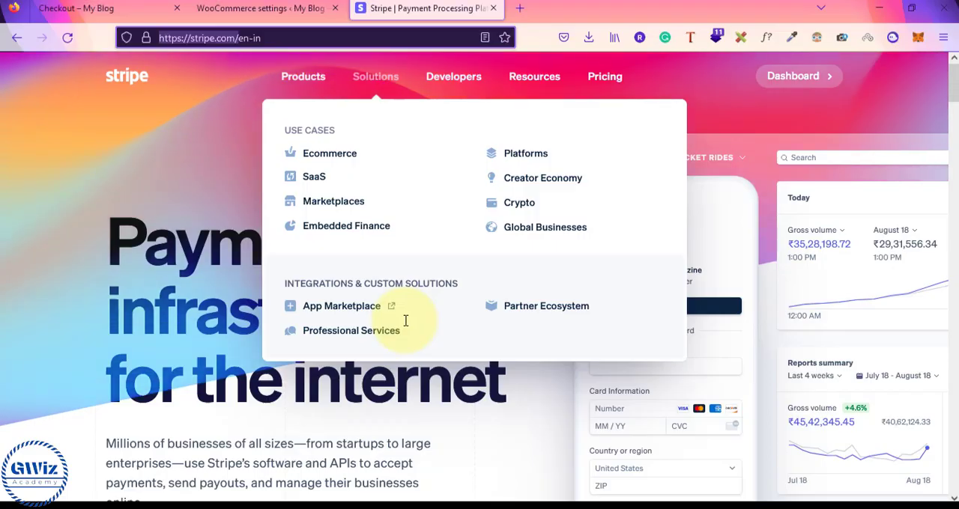
{"action": "left_click", "coordinate": [232, 9]}
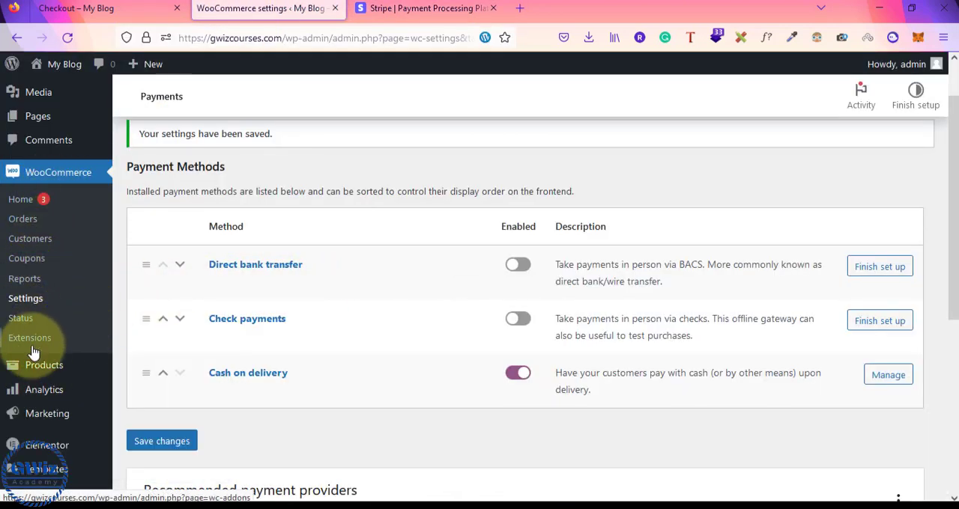
{"action": "scroll", "coordinate": [71, 386], "scroll_direction": "down", "scroll_amount": 3}
{"action": "mouse_move", "coordinate": [48, 359]}
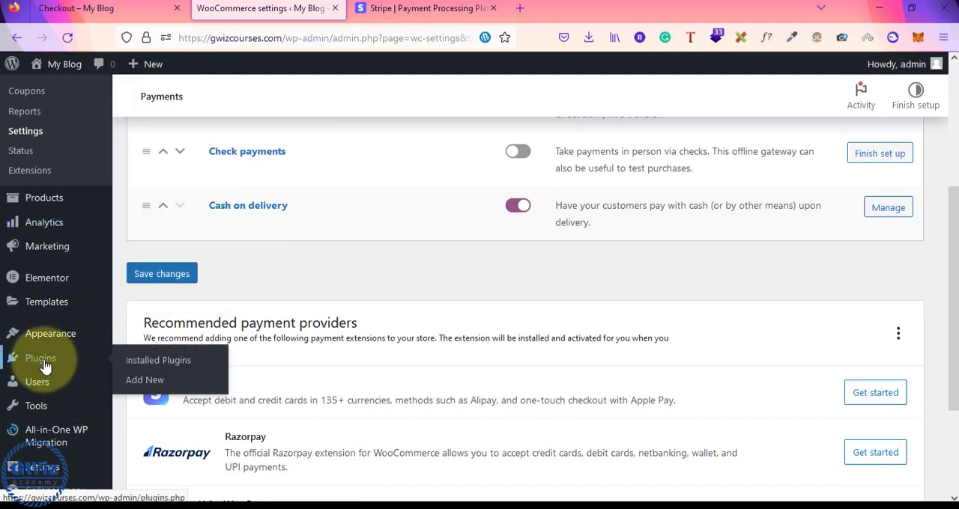
{"action": "left_click", "coordinate": [144, 383]}
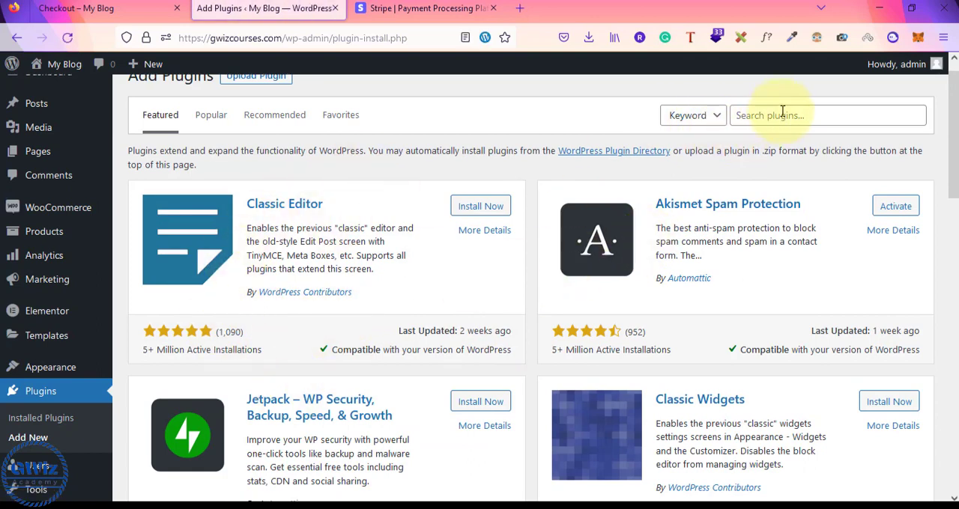
Search the plugin directory for "stripe"
{"action": "scroll", "coordinate": [782, 111], "scroll_direction": "up", "scroll_amount": 1}
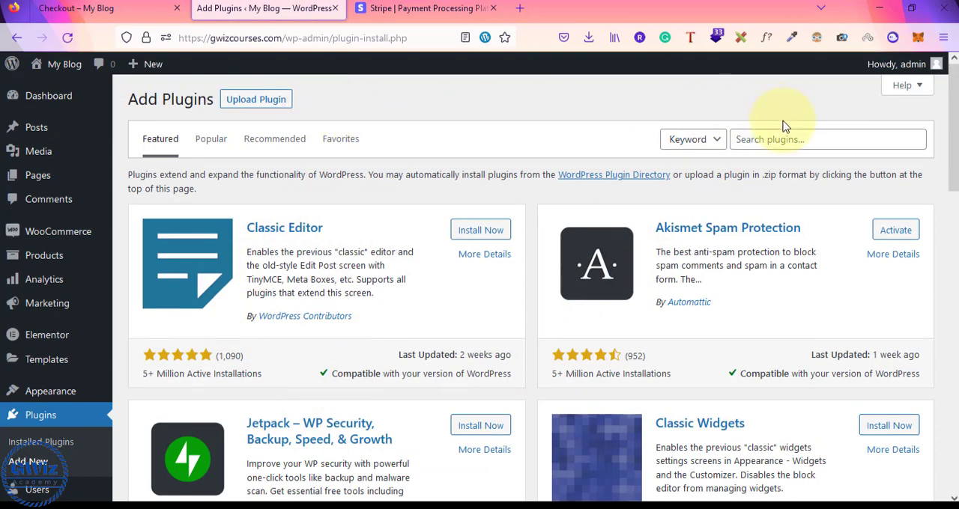
{"action": "left_click", "coordinate": [766, 141]}
{"action": "type", "text": "stripe"}
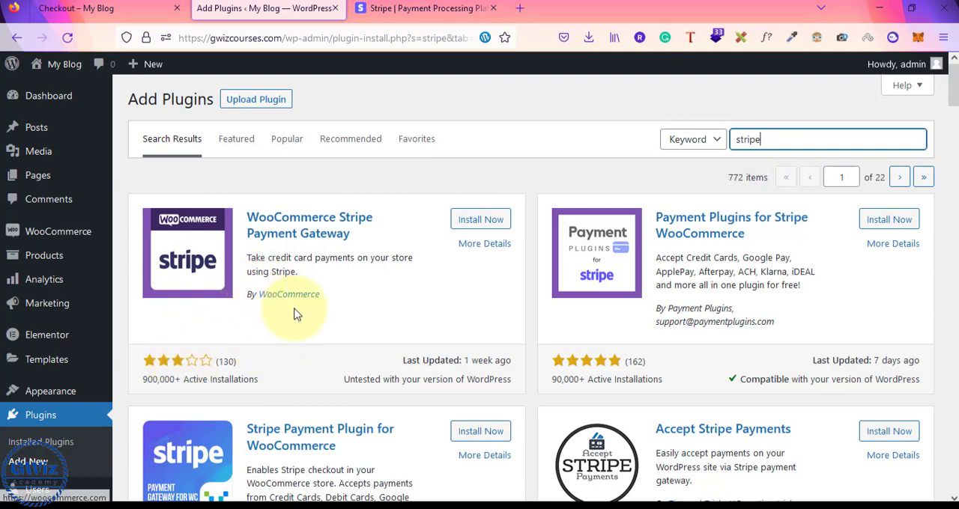
Install and activate the WooCommerce Stripe Payment Gateway plugin by WooCommerce
{"action": "left_click_drag", "start_coordinate": [342, 295], "coordinate": [260, 299]}
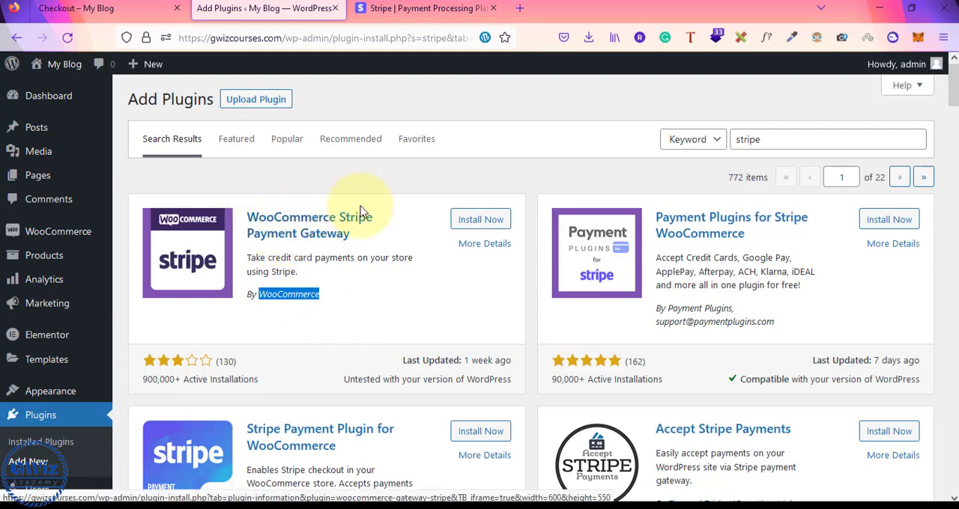
{"action": "left_click", "coordinate": [480, 219]}
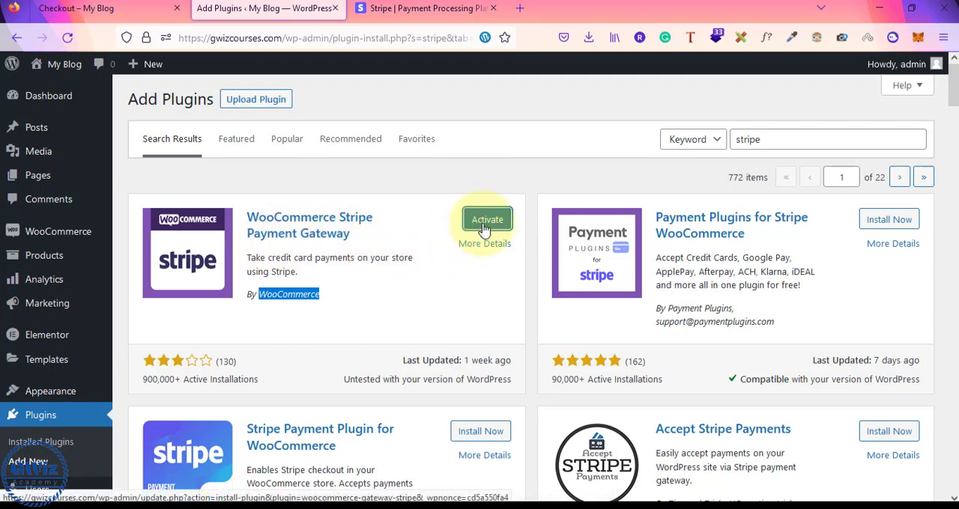
{"action": "left_click", "coordinate": [483, 224]}
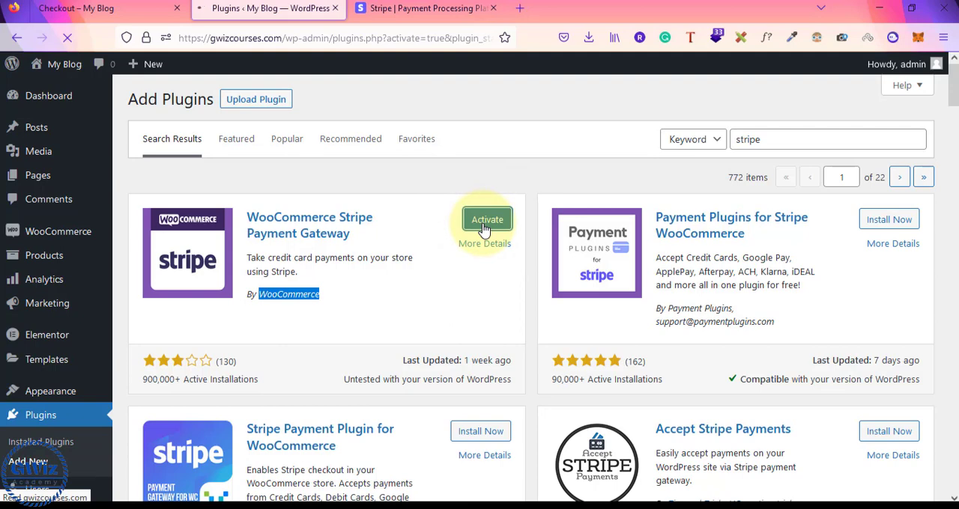
Open the settings of the WooCommerce Stripe Gateway plugin from the installed plugins list
{"action": "scroll", "coordinate": [484, 228], "scroll_direction": "down", "scroll_amount": 5}
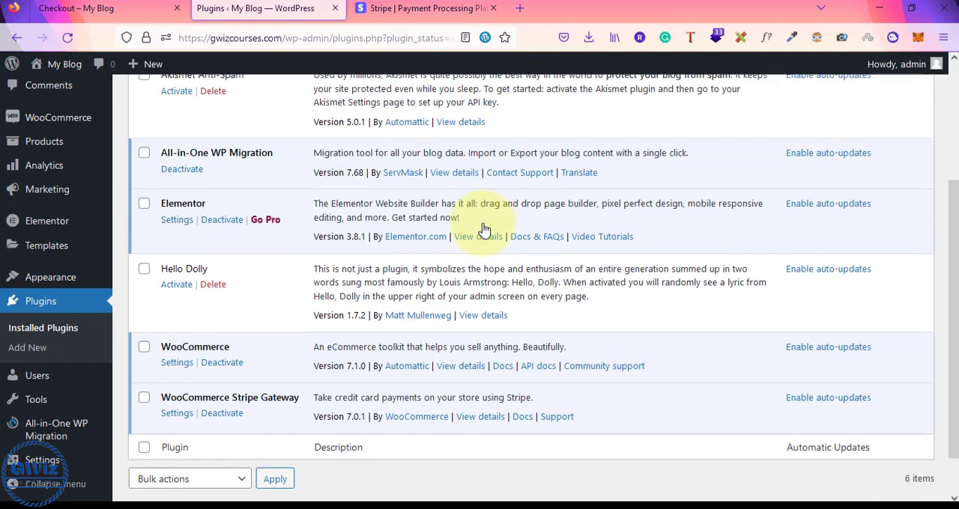
{"action": "scroll", "coordinate": [484, 228], "scroll_direction": "down", "scroll_amount": 2}
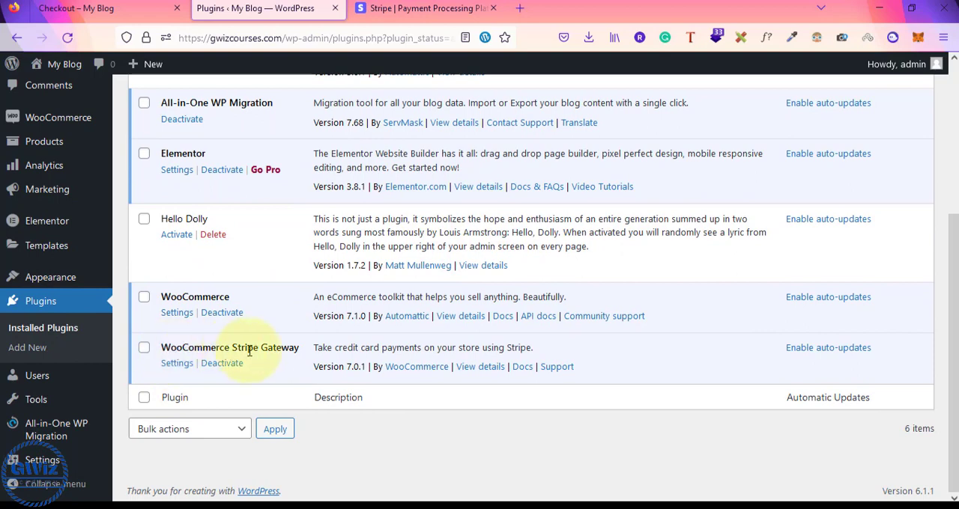
{"action": "left_click", "coordinate": [178, 364]}
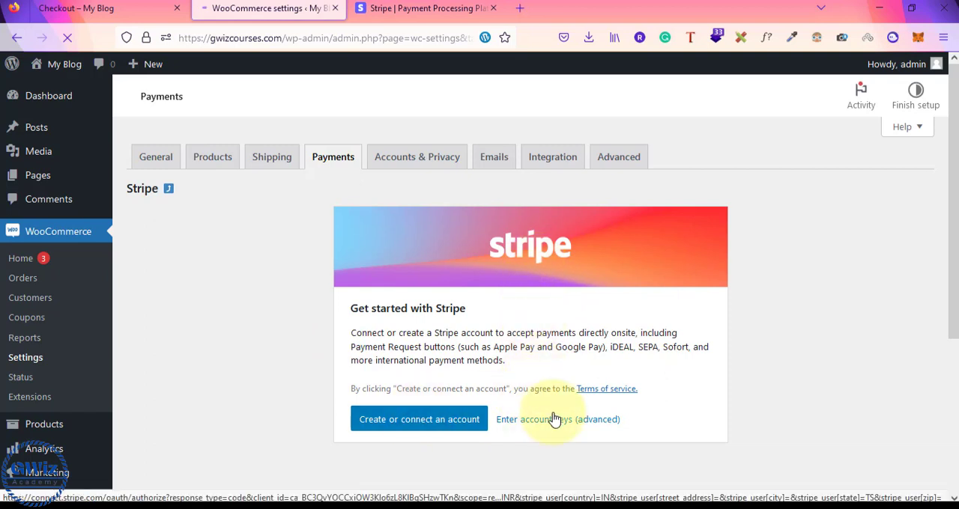
Compare the option to create or connect a Stripe account with the account creation and activation lines in the Notepad notes
{"action": "scroll", "coordinate": [319, 343], "scroll_direction": "down", "scroll_amount": 2}
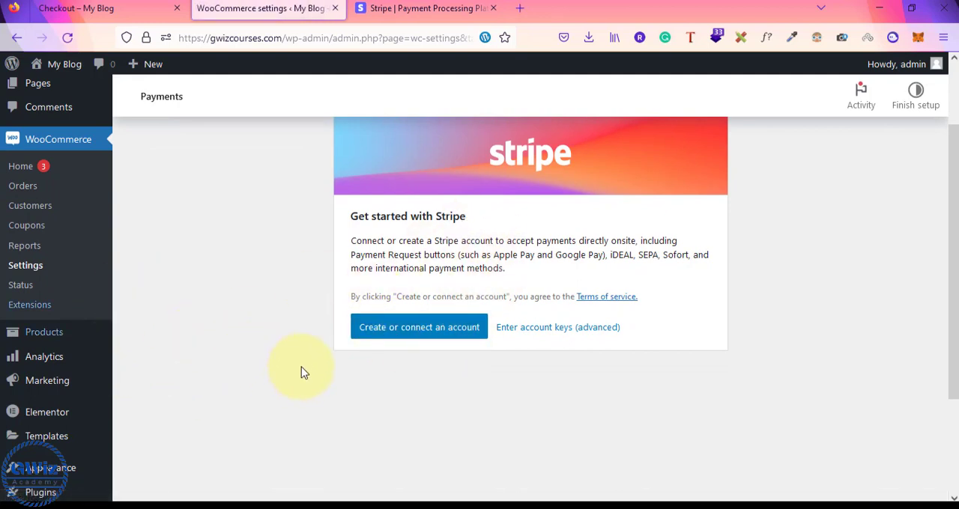
{"action": "left_click", "coordinate": [380, 329]}
{"action": "key", "text": "alt+Tab"}
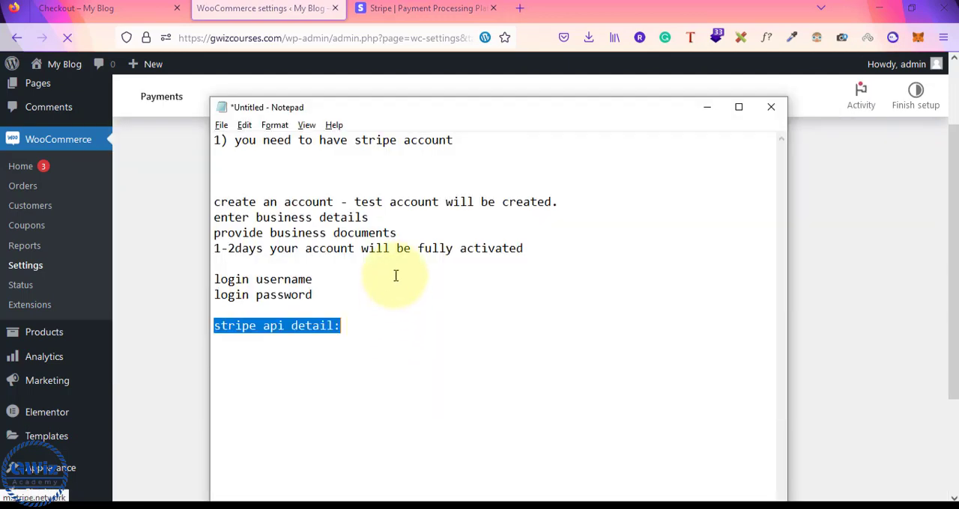
{"action": "left_click_drag", "start_coordinate": [214, 202], "coordinate": [528, 246]}
{"action": "key", "text": "alt+Tab"}
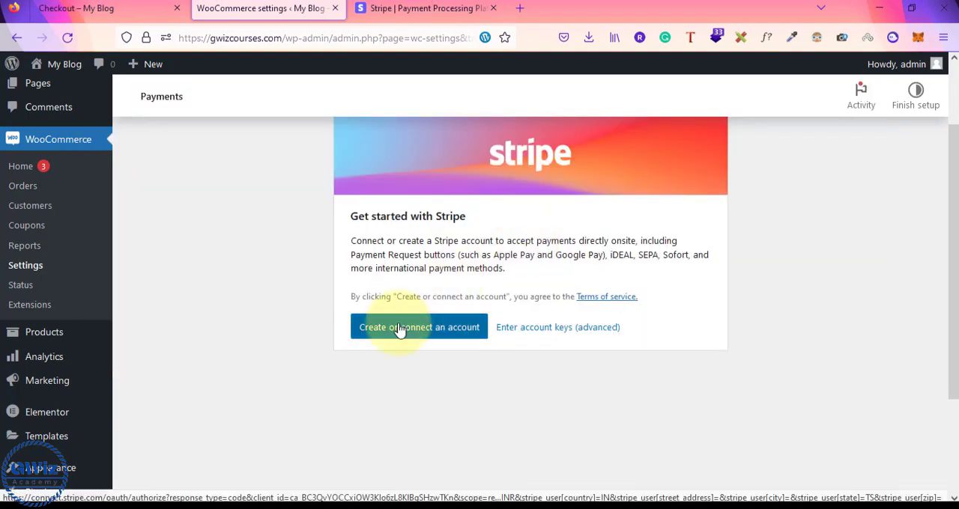
Review the login username, login password and Stripe API detail lines in Notepad alongside the WooCommerce option for entering account keys
{"action": "key", "text": "alt+Tab"}
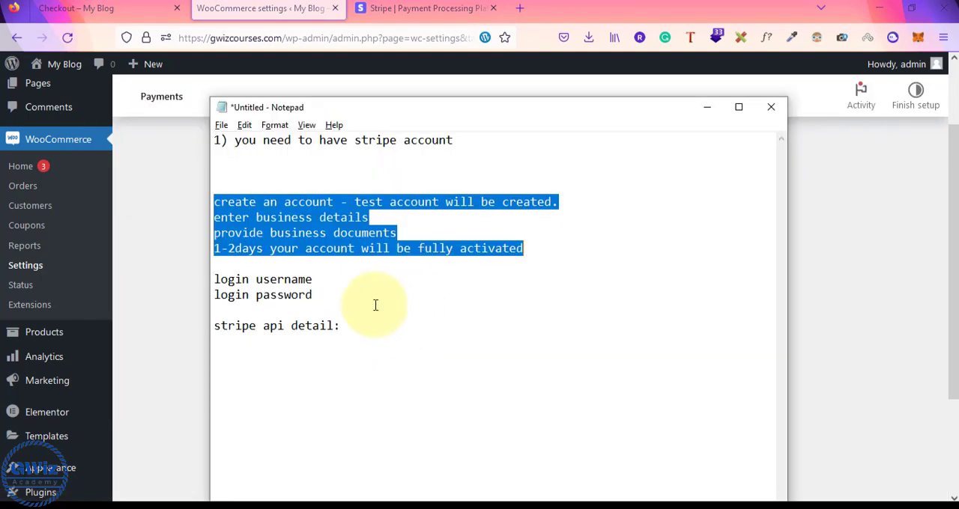
{"action": "left_click_drag", "start_coordinate": [216, 279], "coordinate": [320, 291]}
{"action": "key", "text": "alt+Tab"}
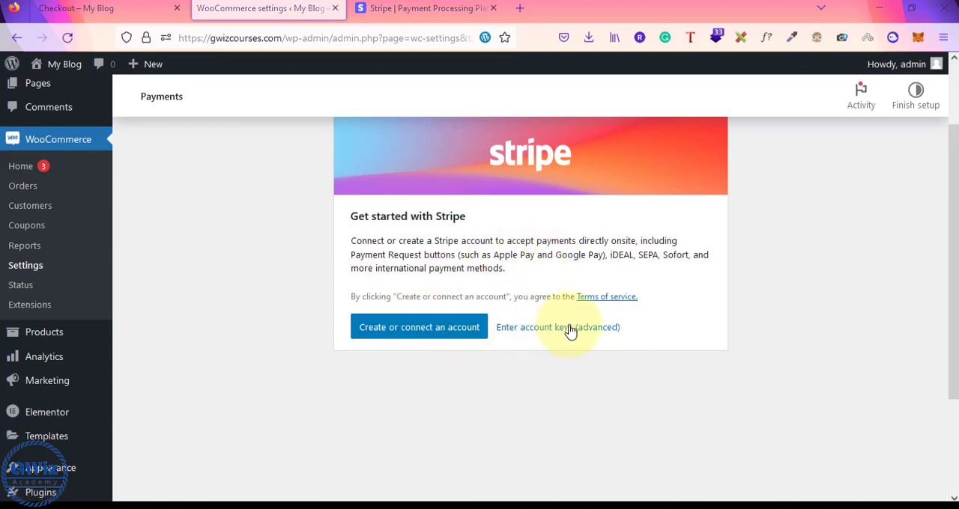
{"action": "key", "text": "alt+Tab"}
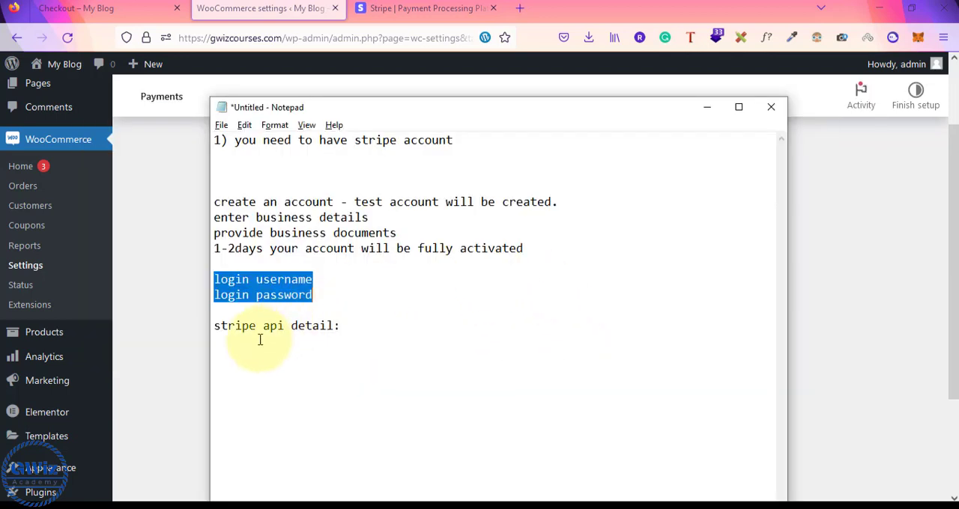
{"action": "left_click", "coordinate": [218, 330]}
{"action": "left_click_drag", "start_coordinate": [218, 330], "coordinate": [359, 325]}
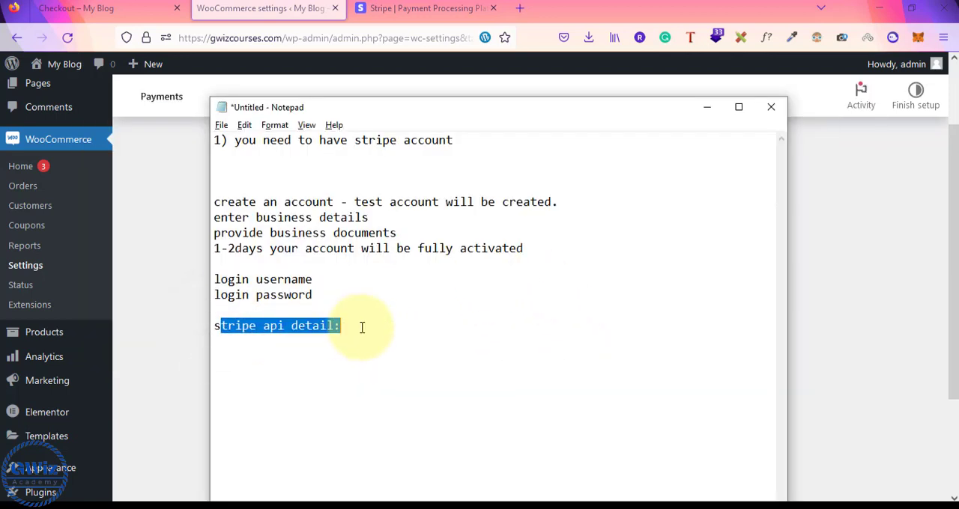
{"action": "left_click", "coordinate": [362, 327]}
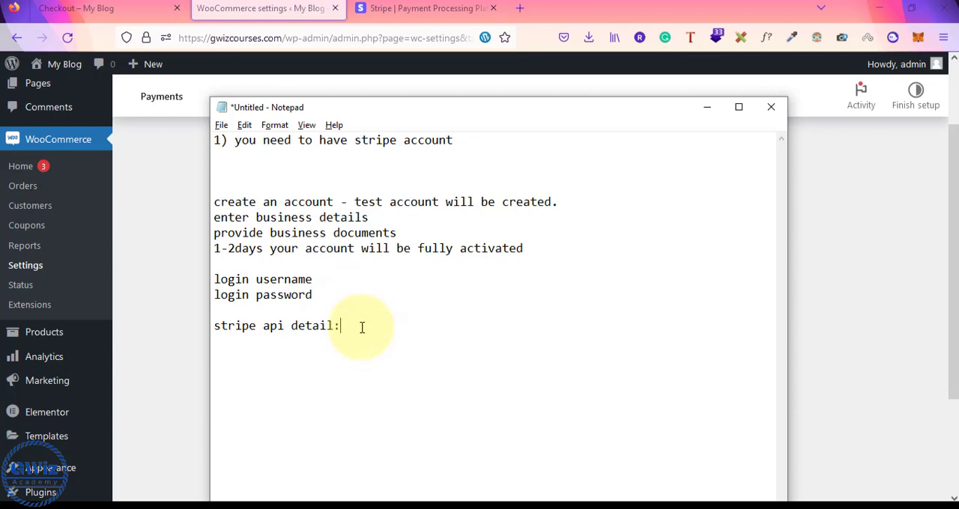
Switch back to the WooCommerce Stripe page and open the advanced account keys dialog to view its live key fields
{"action": "key", "text": "alt+Tab"}
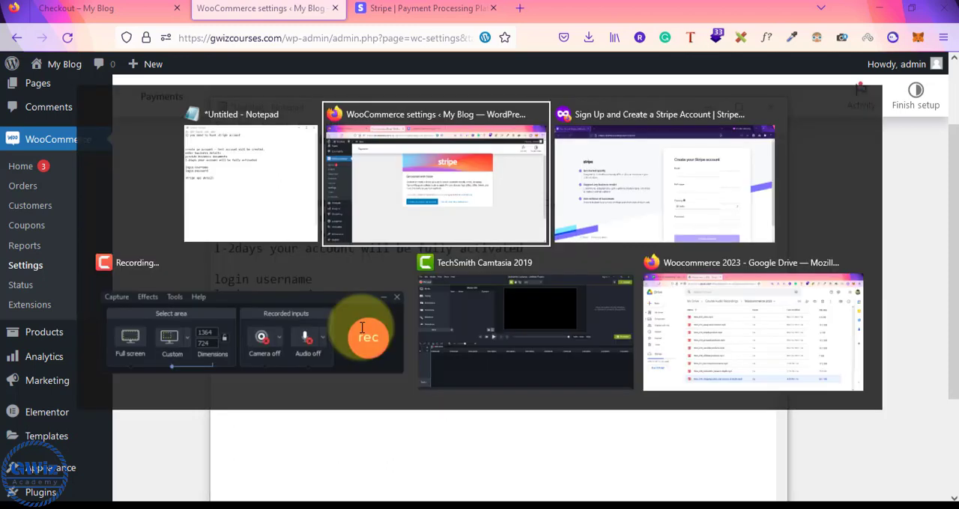
{"action": "left_click", "coordinate": [556, 327]}
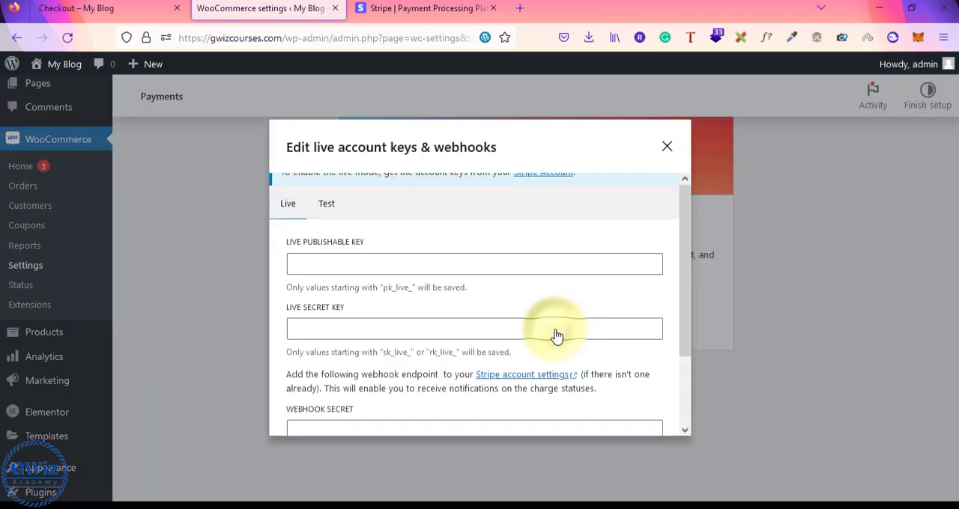
{"action": "scroll", "coordinate": [557, 336], "scroll_direction": "down", "scroll_amount": 1}
{"action": "scroll", "coordinate": [556, 336], "scroll_direction": "down", "scroll_amount": 1}
{"action": "scroll", "coordinate": [556, 336], "scroll_direction": "up", "scroll_amount": 1}
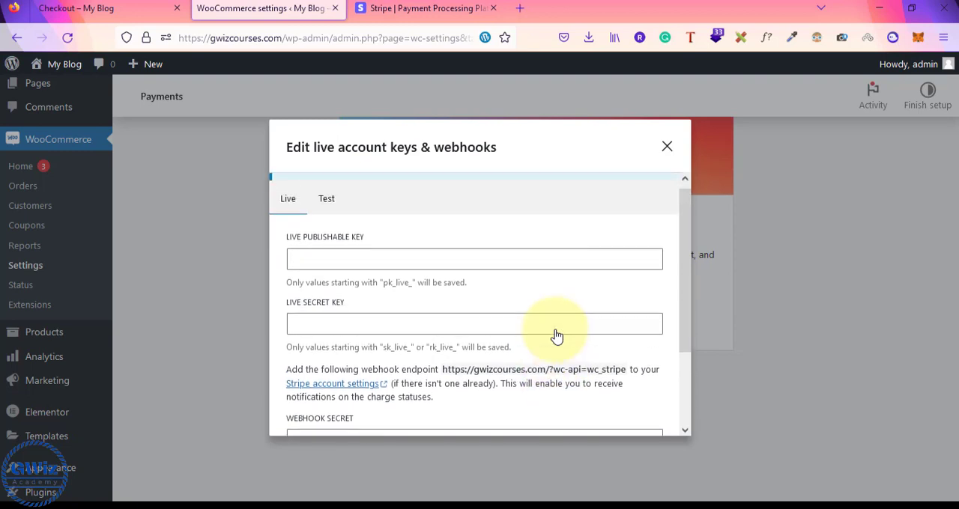
Add "-publishable key" and "-secret key" under "stripe api detail:" in Notepad, checking the names against the live key fields
{"action": "left_click", "coordinate": [307, 259]}
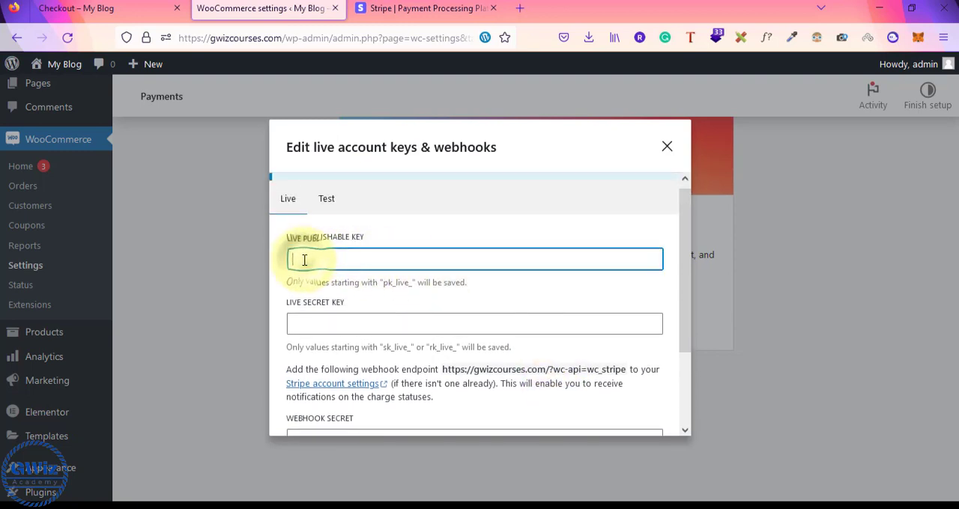
{"action": "key", "text": "alt+Tab"}
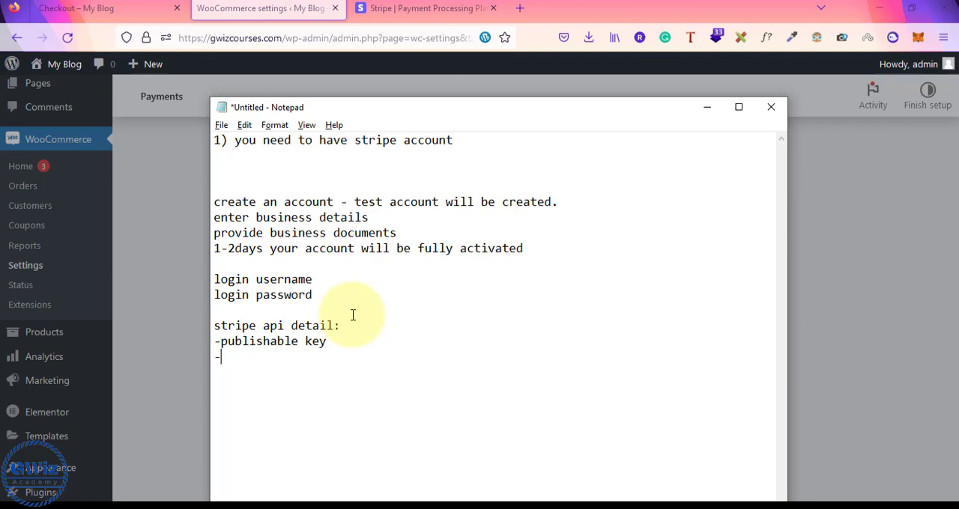
{"action": "key", "text": "alt+Tab"}
{"action": "left_click", "coordinate": [326, 323]}
{"action": "key", "text": "alt+Tab"}
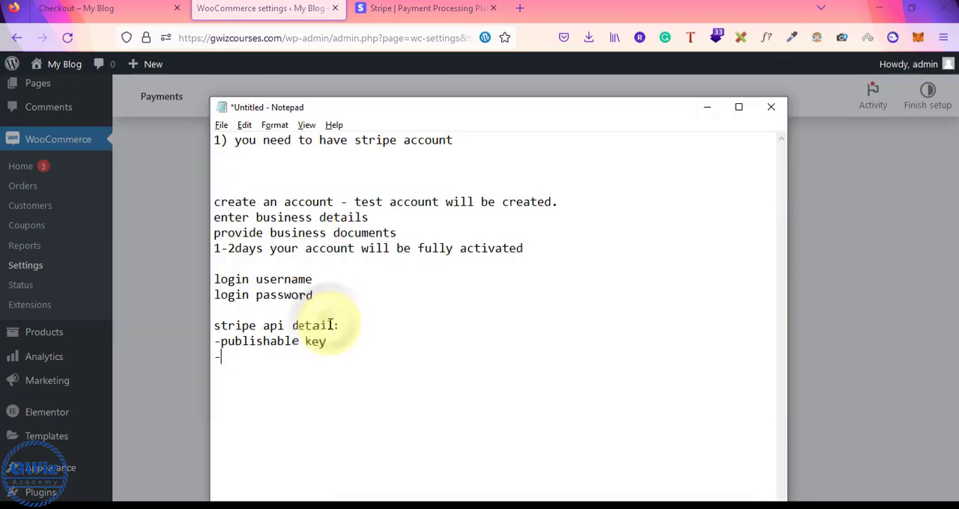
{"action": "key", "text": "alt+Tab"}
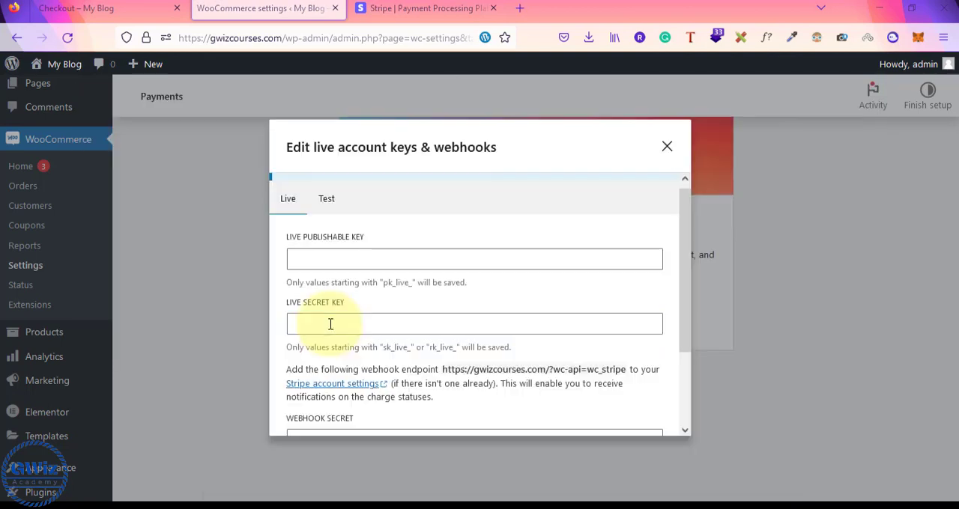
Examine the webhook secret field and the webhook endpoint instructions in the live account keys dialog
{"action": "scroll", "coordinate": [355, 325], "scroll_direction": "down", "scroll_amount": 2}
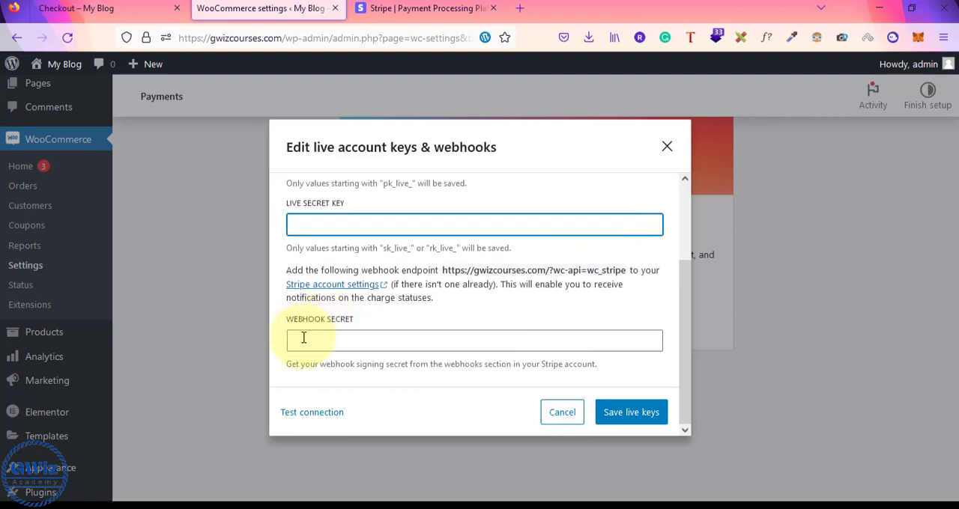
{"action": "left_click", "coordinate": [303, 339]}
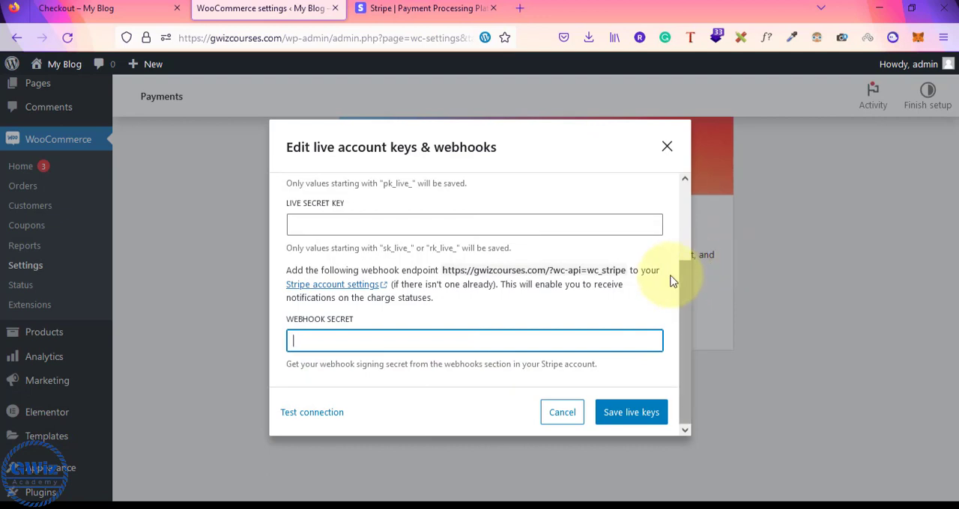
{"action": "left_click_drag", "start_coordinate": [444, 271], "coordinate": [627, 272]}
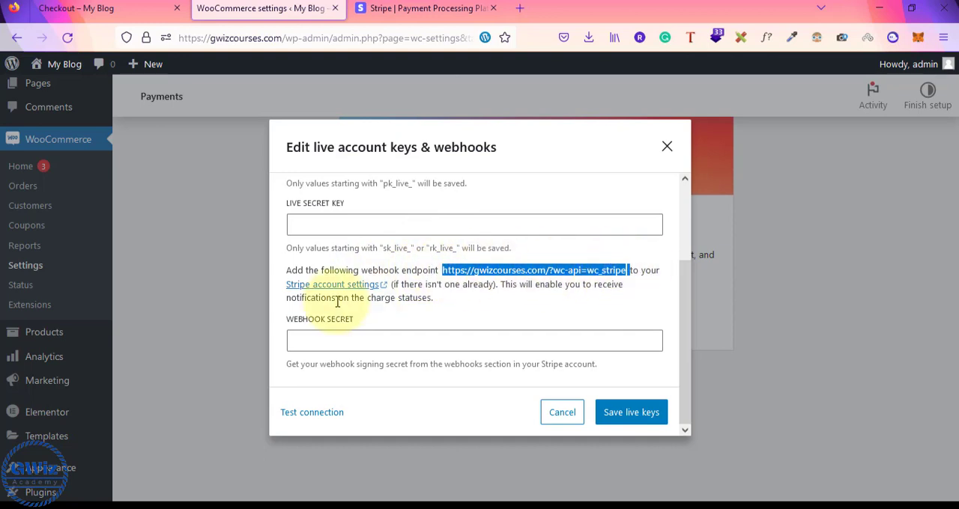
{"action": "left_click_drag", "start_coordinate": [405, 283], "coordinate": [514, 300]}
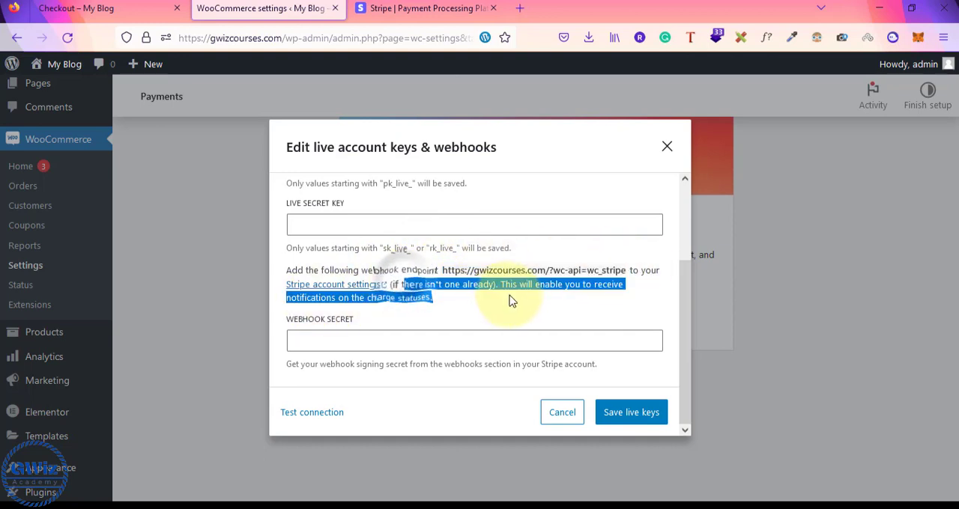
{"action": "left_click", "coordinate": [510, 300]}
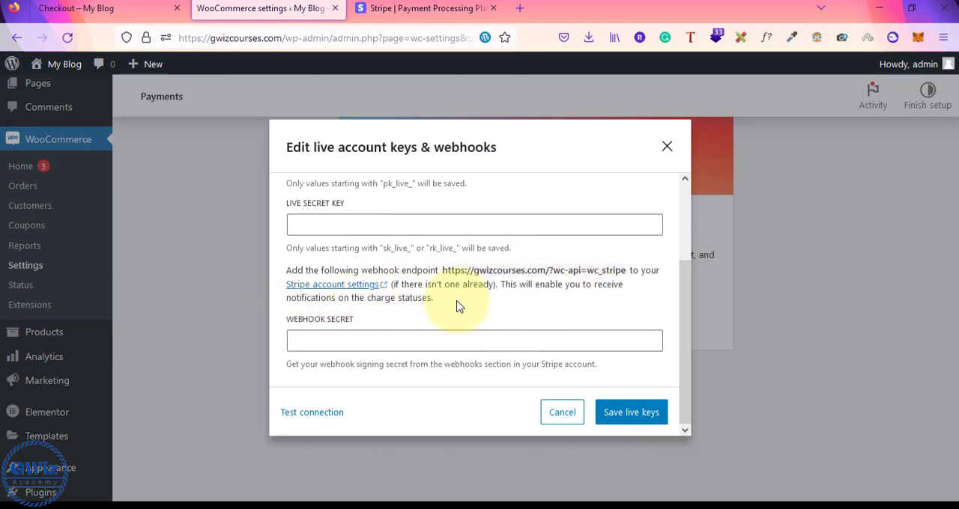
{"action": "scroll", "coordinate": [467, 301], "scroll_direction": "up", "scroll_amount": 3}
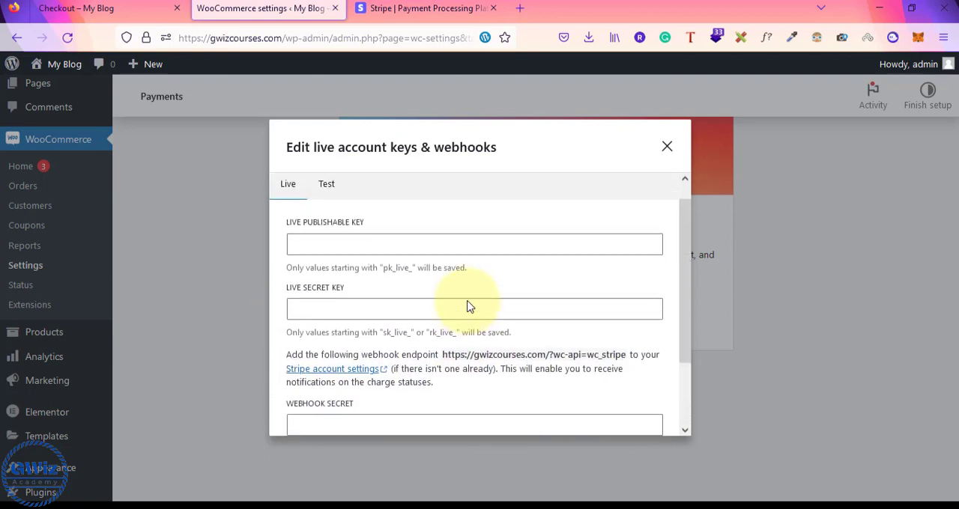
{"action": "scroll", "coordinate": [466, 306], "scroll_direction": "down", "scroll_amount": 2}
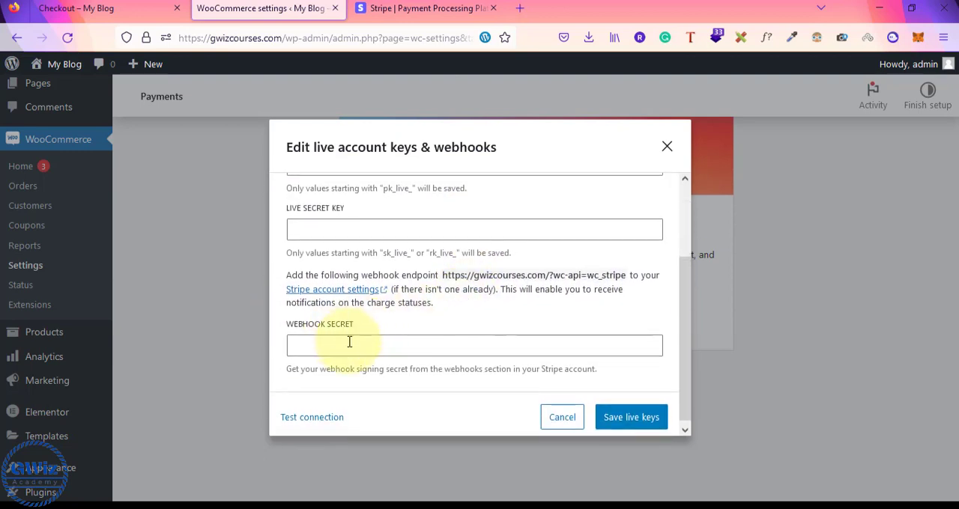
Add the line "-add webhook secret - webhook secret" to the Notepad API details, consulting the webhook endpoint shown in the keys dialog
{"action": "left_click", "coordinate": [349, 341]}
{"action": "scroll", "coordinate": [344, 315], "scroll_direction": "up", "scroll_amount": 1}
{"action": "key", "text": "alt+Tab"}
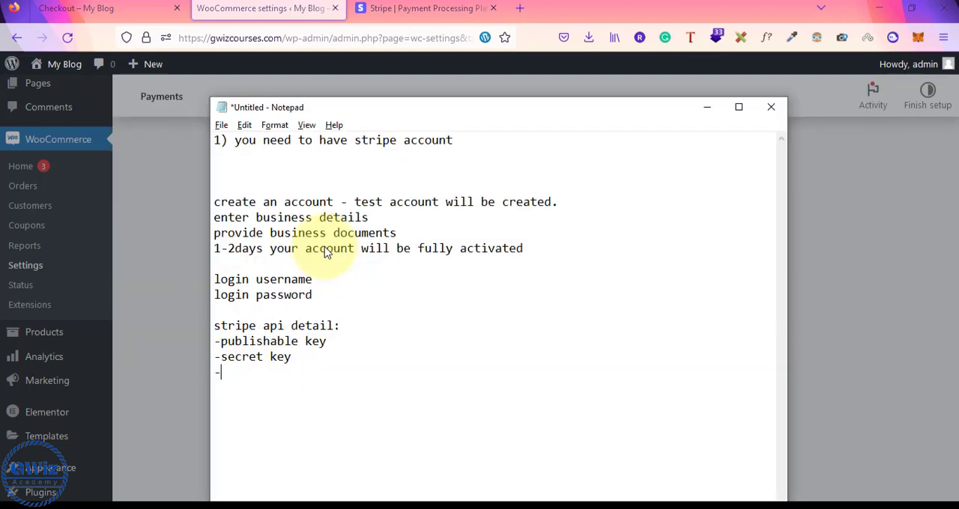
{"action": "key", "text": "alt+Tab"}
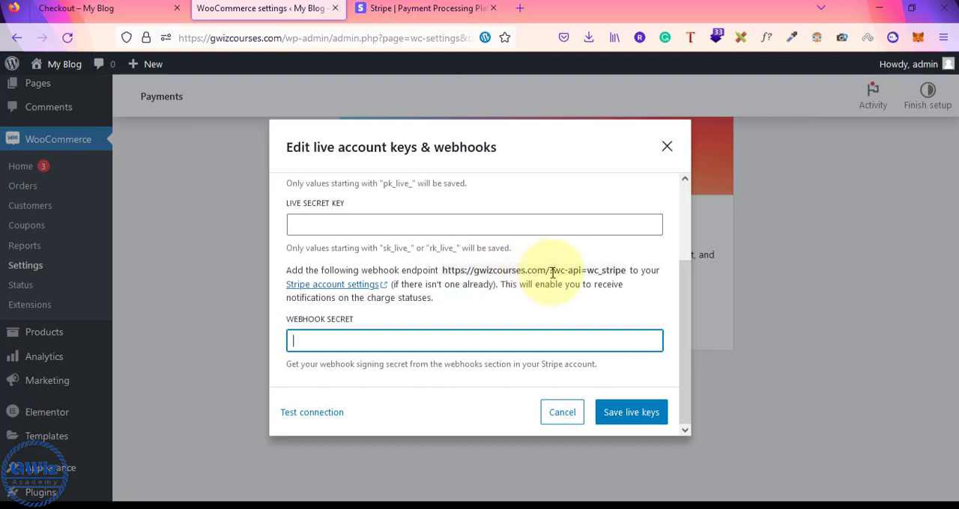
{"action": "left_click_drag", "start_coordinate": [550, 273], "coordinate": [615, 271]}
{"action": "left_click_drag", "start_coordinate": [442, 271], "coordinate": [623, 270]}
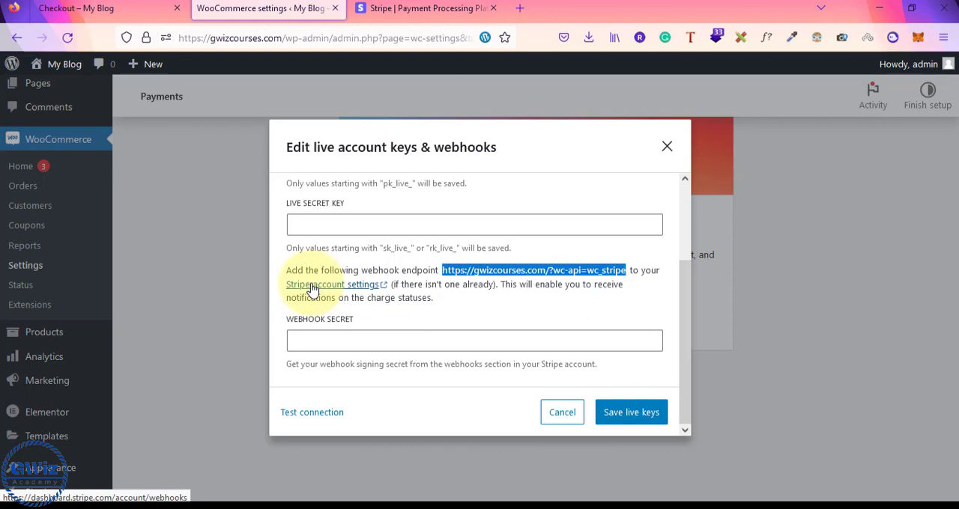
Compare the live publishable and secret key fields with the corresponding test key and webhook fields
{"action": "scroll", "coordinate": [312, 288], "scroll_direction": "up", "scroll_amount": 3}
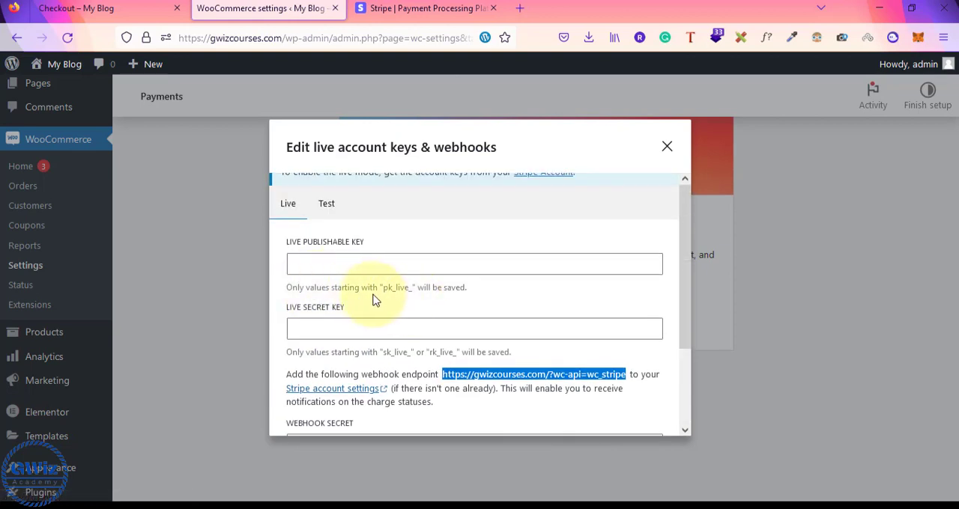
{"action": "left_click", "coordinate": [314, 266]}
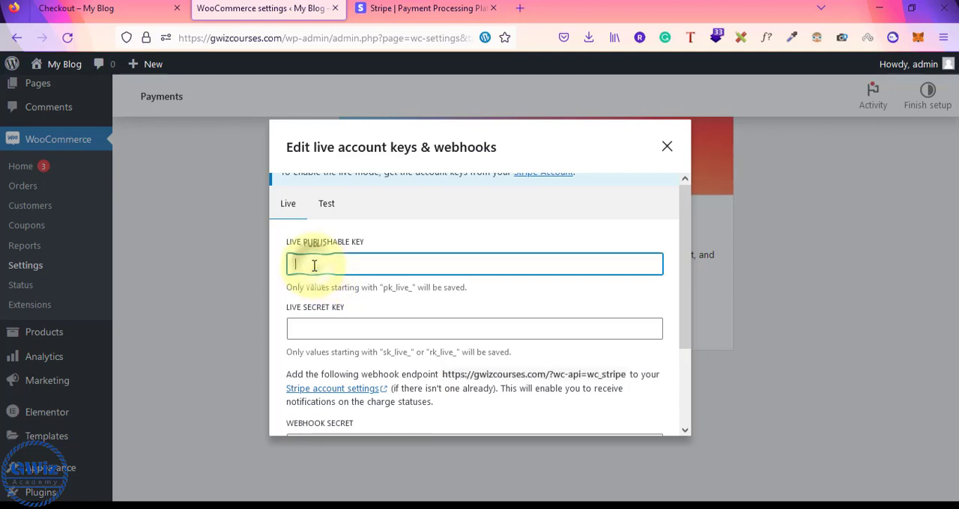
{"action": "left_click", "coordinate": [333, 329]}
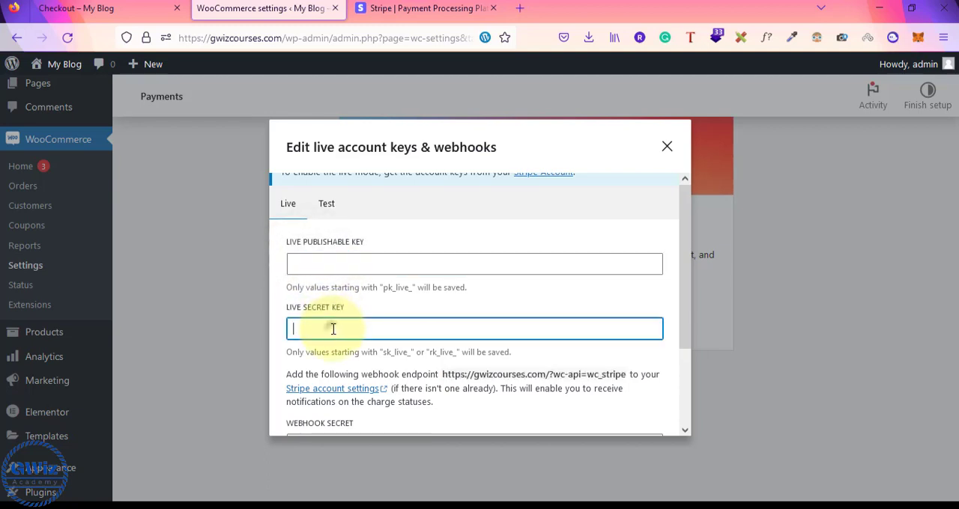
{"action": "left_click", "coordinate": [329, 205]}
{"action": "left_click", "coordinate": [372, 265]}
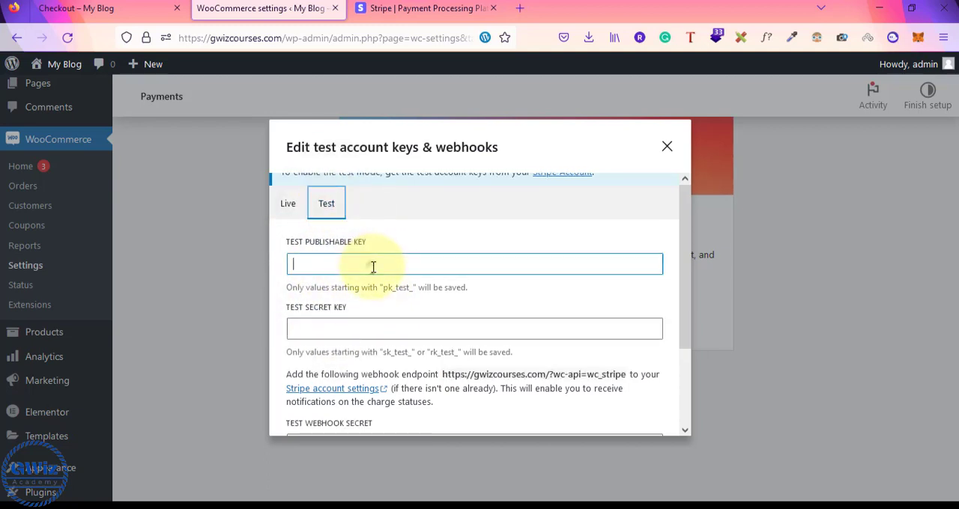
{"action": "scroll", "coordinate": [373, 267], "scroll_direction": "down", "scroll_amount": 3}
{"action": "scroll", "coordinate": [373, 268], "scroll_direction": "up", "scroll_amount": 3}
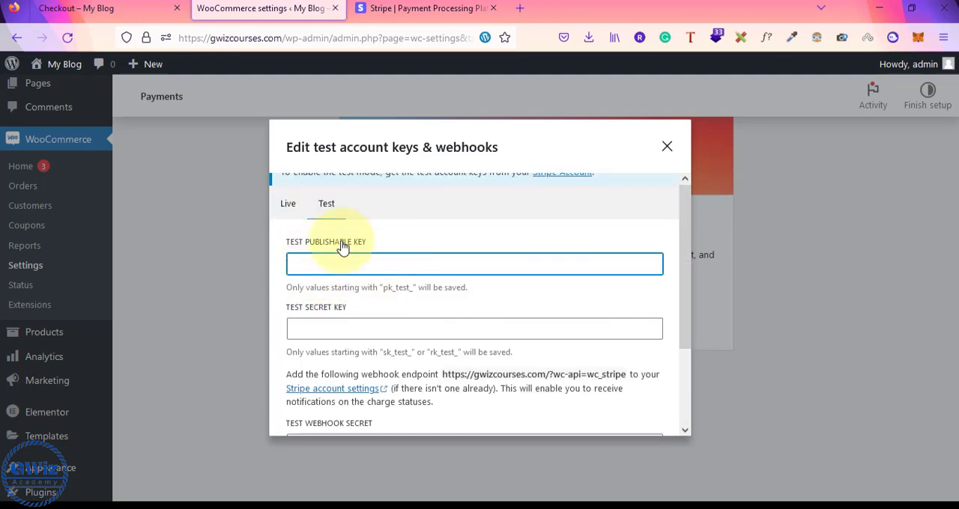
{"action": "scroll", "coordinate": [336, 303], "scroll_direction": "down", "scroll_amount": 3}
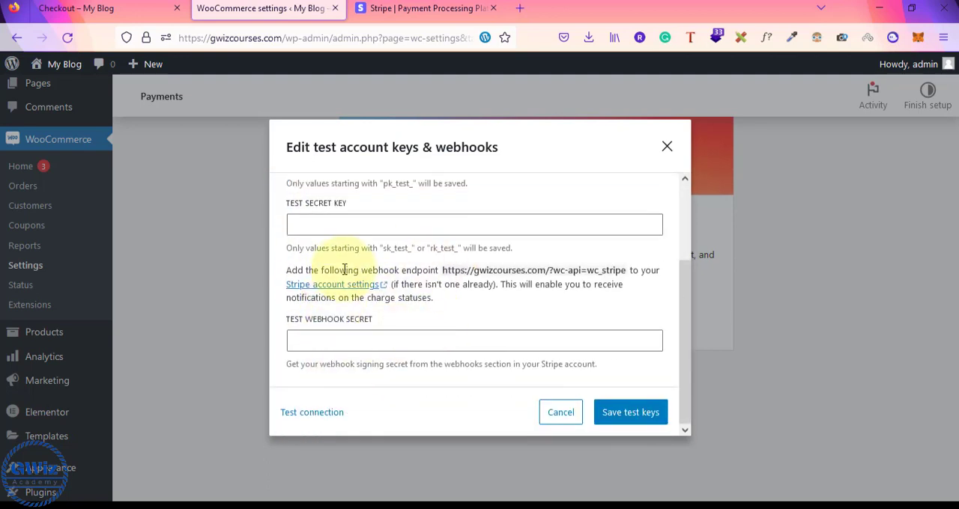
{"action": "scroll", "coordinate": [367, 268], "scroll_direction": "up", "scroll_amount": 3}
Return to the live publishable and secret key fields and compare them with the API details noted in Notepad
{"action": "left_click", "coordinate": [287, 209]}
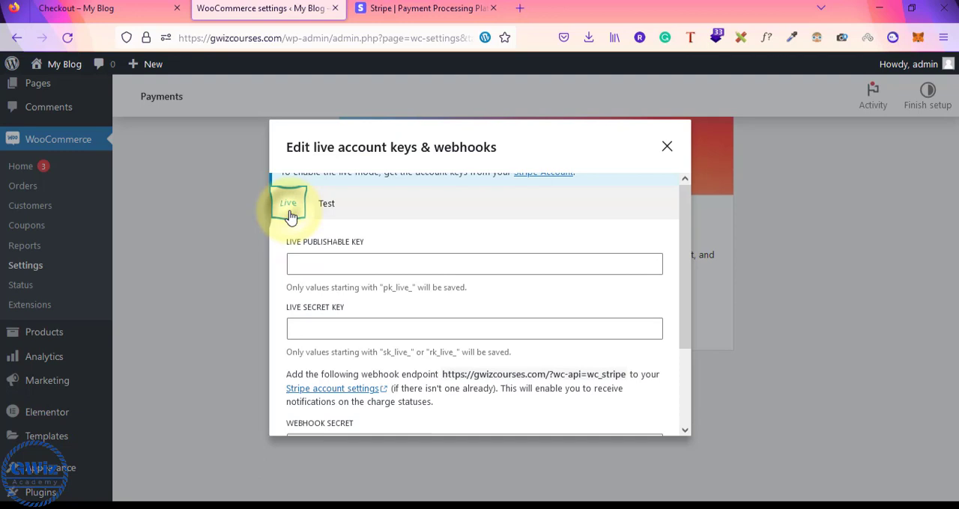
{"action": "left_click", "coordinate": [389, 254]}
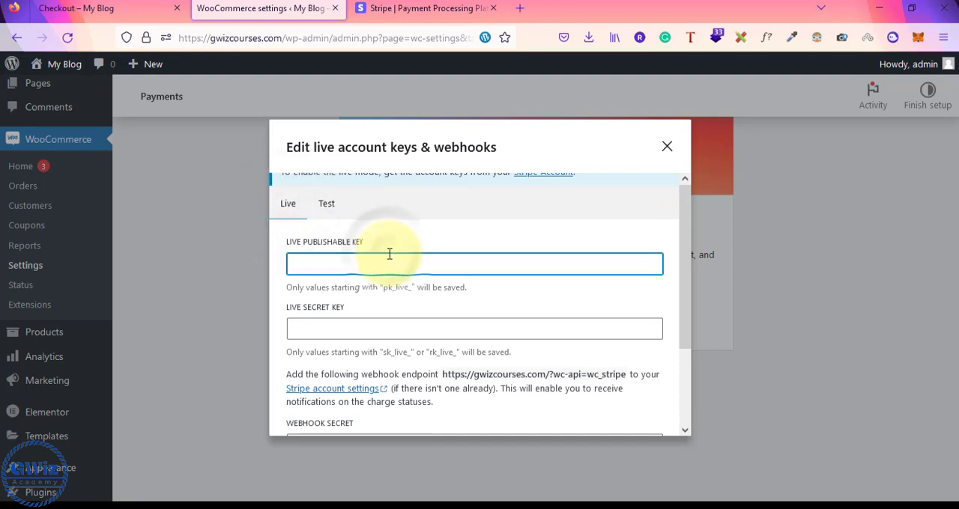
{"action": "left_click", "coordinate": [367, 335]}
{"action": "left_click", "coordinate": [395, 326]}
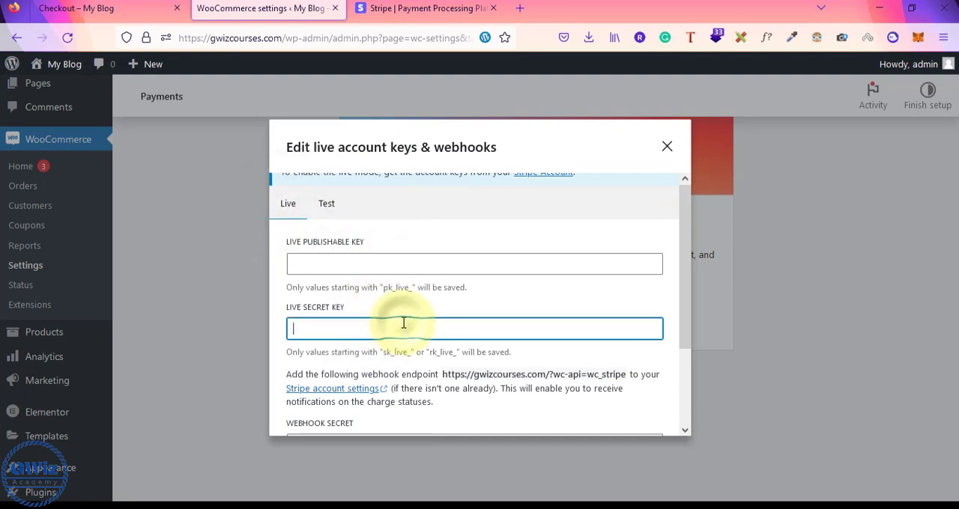
{"action": "key", "text": "alt+Tab"}
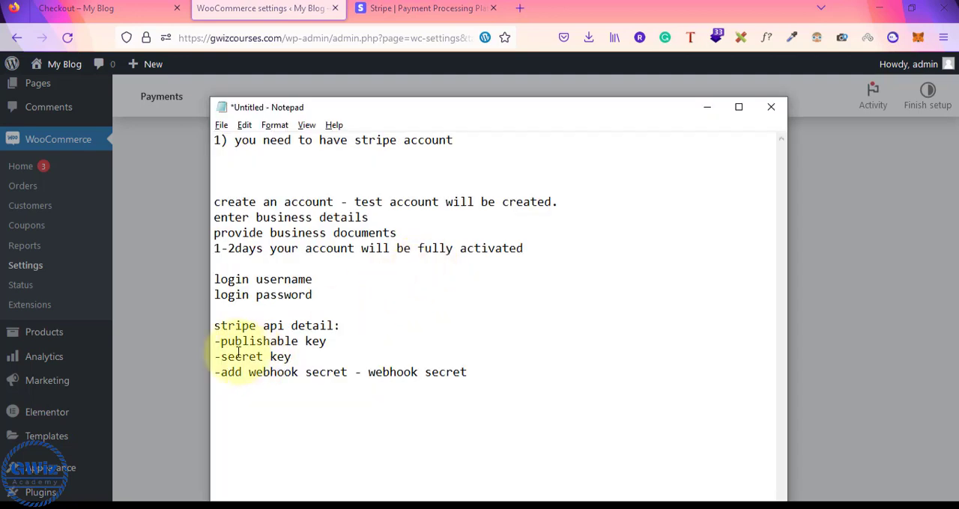
Delete the line "-add webhook secret - webhook secret" from the Stripe API details in Notepad
{"action": "left_click_drag", "start_coordinate": [221, 341], "coordinate": [302, 358]}
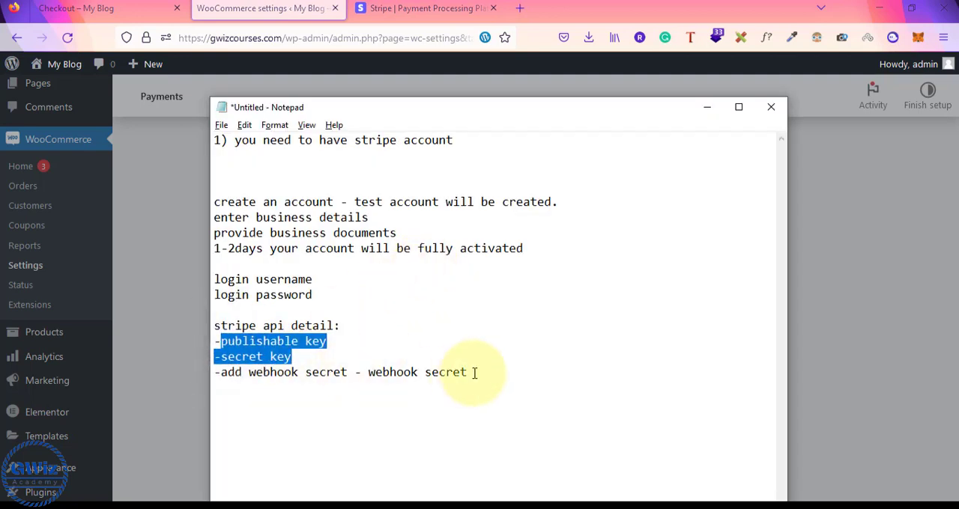
{"action": "left_click_drag", "start_coordinate": [472, 372], "coordinate": [197, 376]}
{"action": "key", "text": "Delete"}
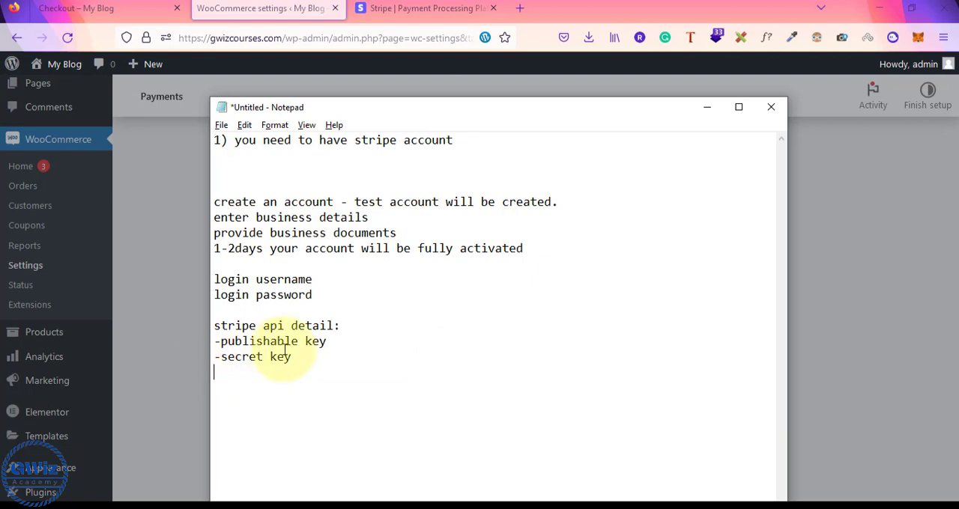
Compare the noted publishable and secret key lines with the fields in the WooCommerce live account keys dialog
{"action": "left_click_drag", "start_coordinate": [298, 360], "coordinate": [214, 343]}
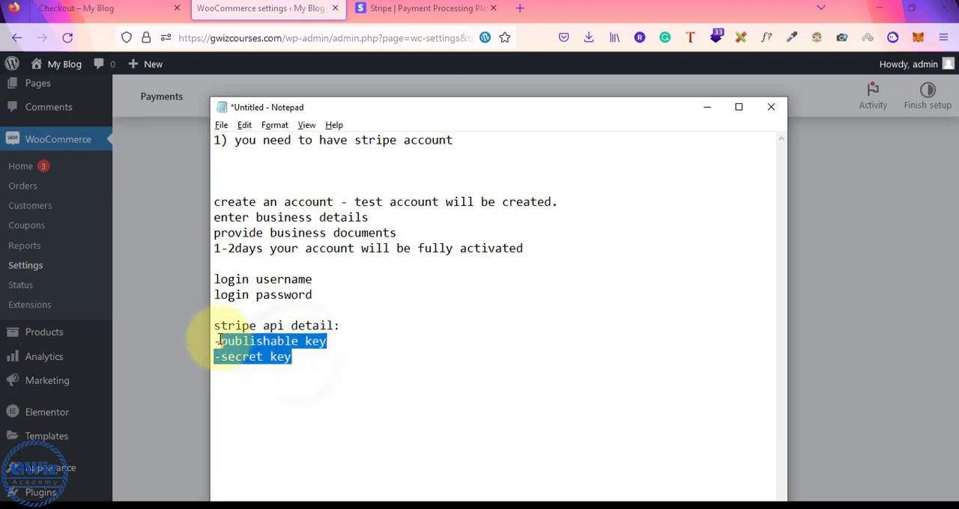
{"action": "key", "text": "alt+Tab"}
{"action": "scroll", "coordinate": [359, 347], "scroll_direction": "down", "scroll_amount": 3}
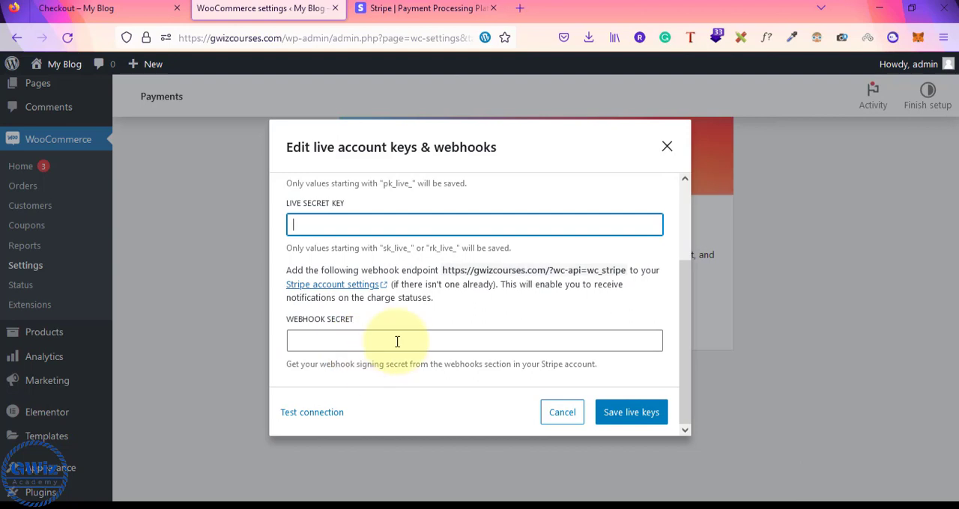
{"action": "scroll", "coordinate": [397, 342], "scroll_direction": "up", "scroll_amount": 3}
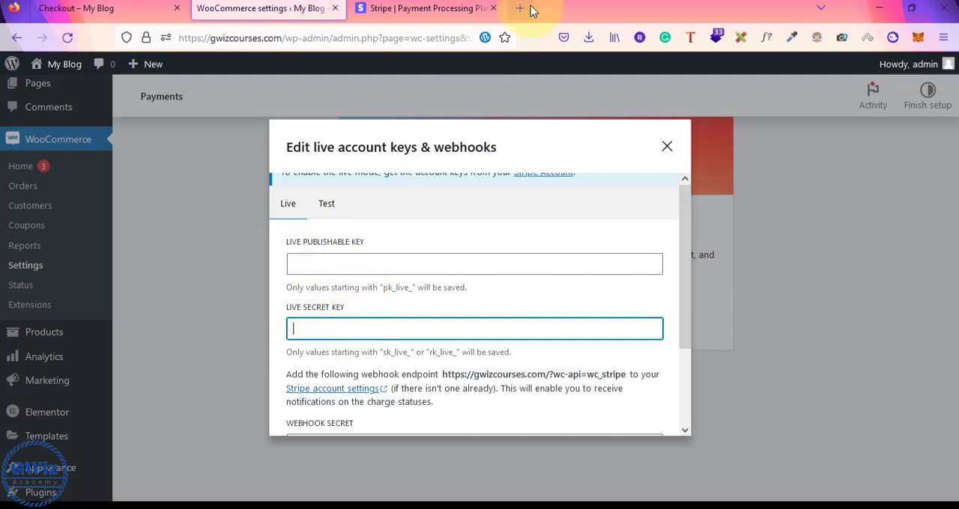
Sign in to the Stripe dashboard from the Stripe website with the prefilled credentials, and start a web search in a separate tab
{"action": "left_click", "coordinate": [443, 8]}
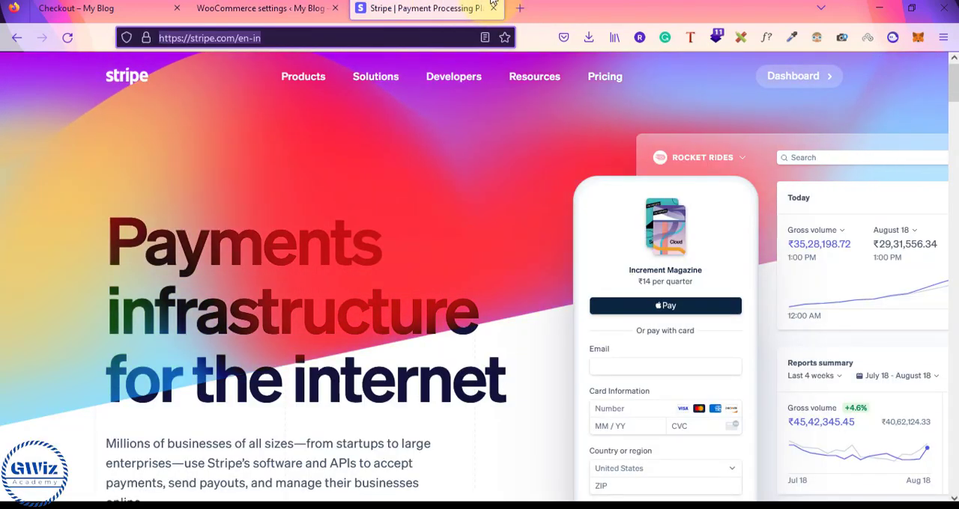
{"action": "left_click", "coordinate": [791, 80]}
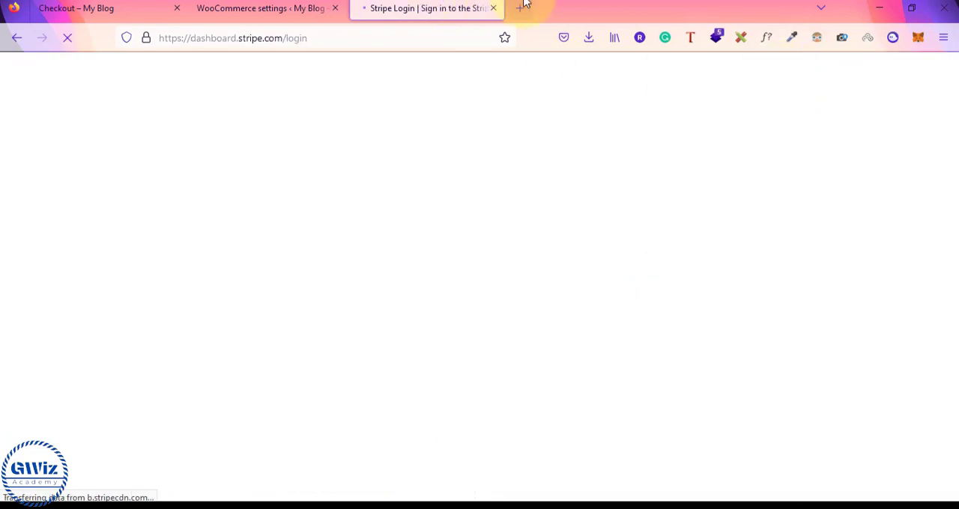
{"action": "left_click", "coordinate": [521, 9]}
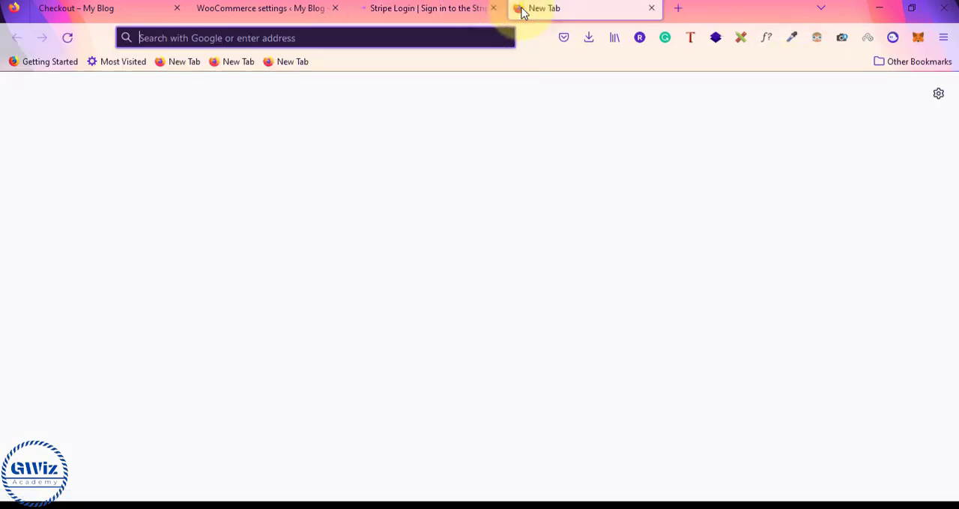
{"action": "type", "text": "get"}
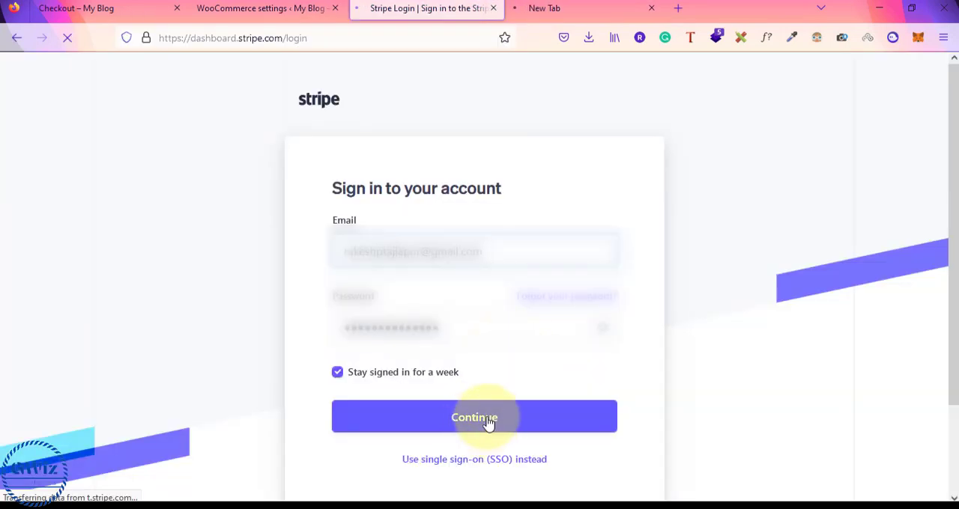
{"action": "left_click", "coordinate": [488, 424]}
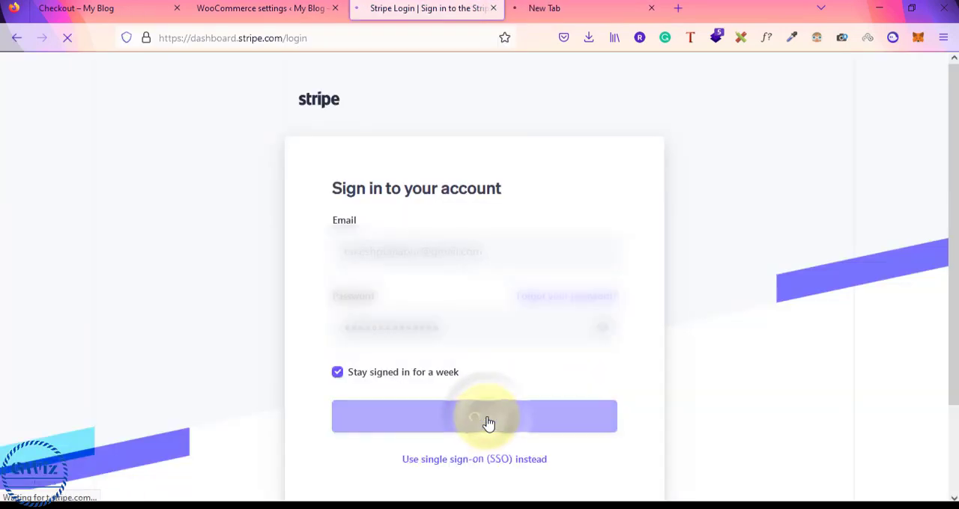
Search Google for "get stripe api keys" and read the Stripe Support article "Locate API keys in the Dashboard"
{"action": "left_click", "coordinate": [592, 9]}
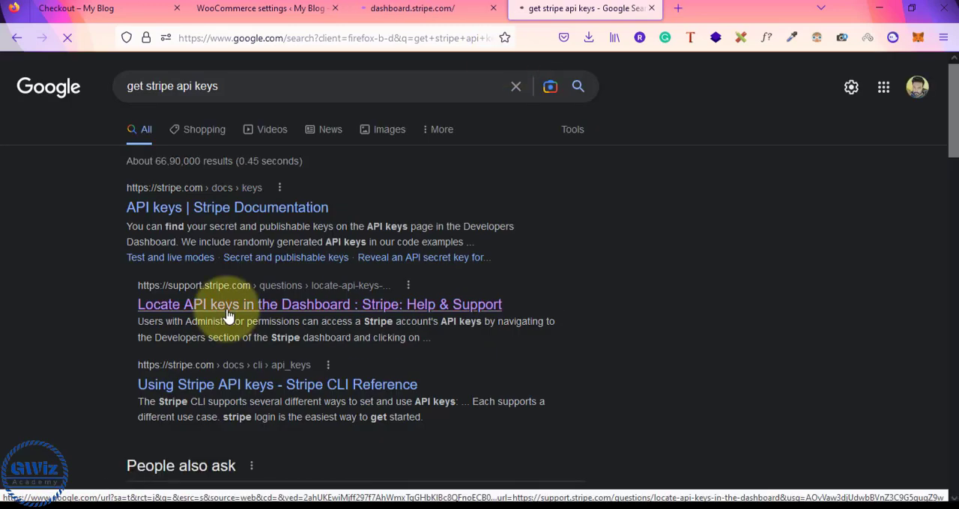
{"action": "left_click", "coordinate": [229, 316]}
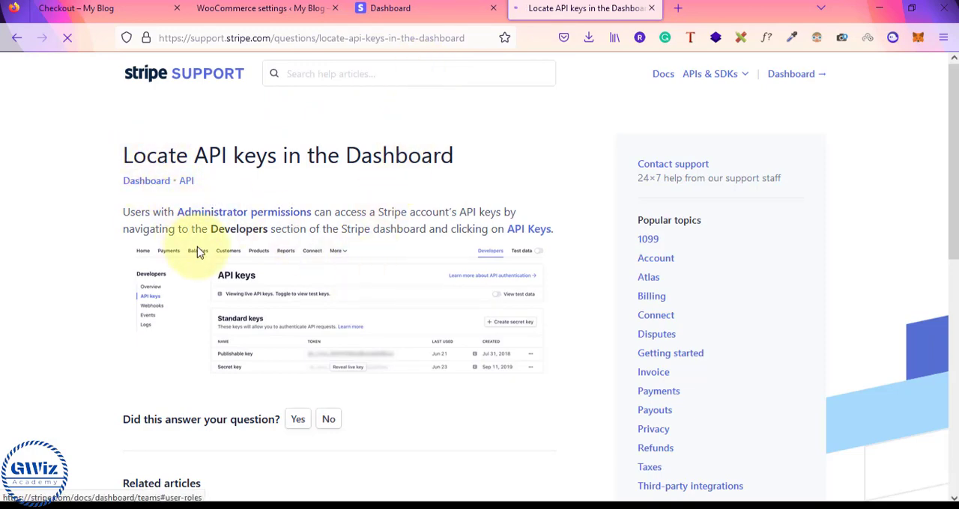
{"action": "scroll", "coordinate": [364, 300], "scroll_direction": "down", "scroll_amount": 3}
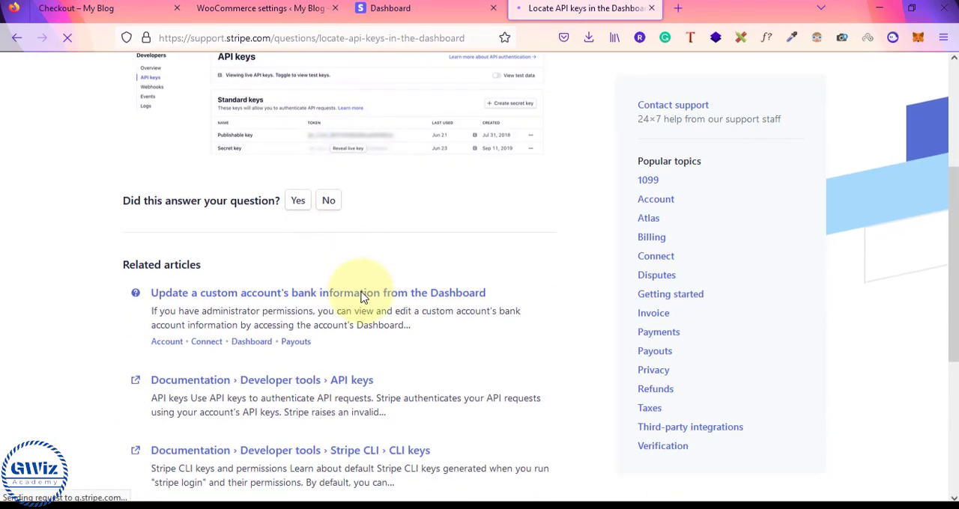
{"action": "scroll", "coordinate": [364, 300], "scroll_direction": "down", "scroll_amount": 2}
{"action": "scroll", "coordinate": [364, 298], "scroll_direction": "up", "scroll_amount": 3}
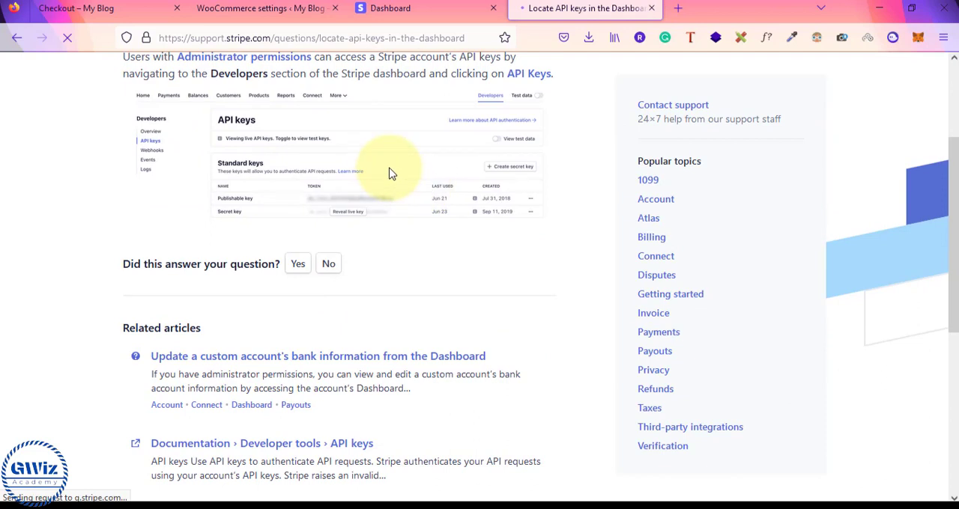
{"action": "scroll", "coordinate": [396, 173], "scroll_direction": "up", "scroll_amount": 1}
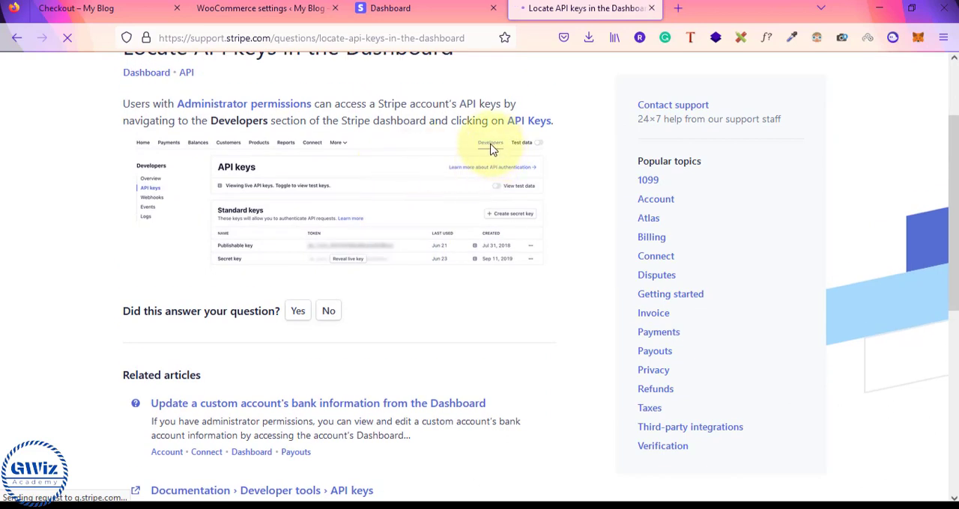
Return to the Stripe dashboard and open the API keys page in the Developers section
{"action": "left_click", "coordinate": [407, 5]}
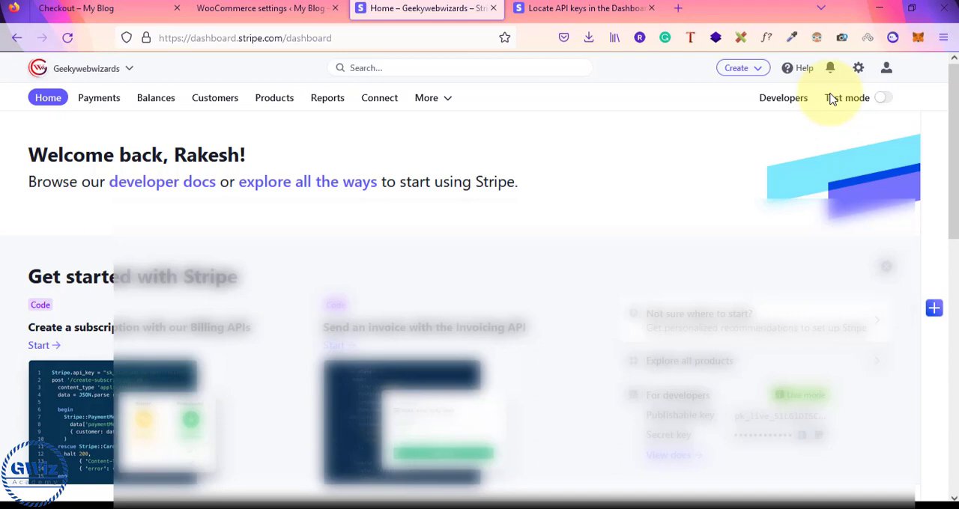
{"action": "left_click", "coordinate": [780, 104]}
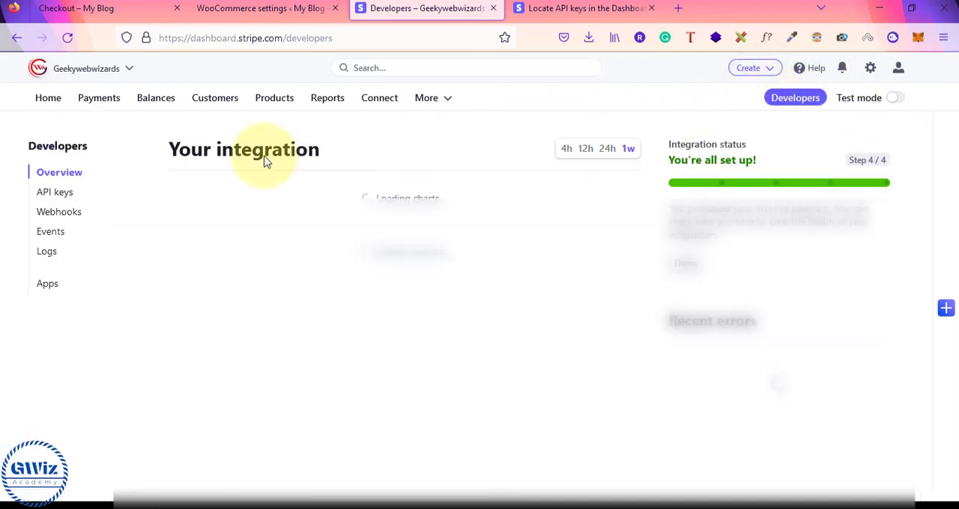
{"action": "left_click", "coordinate": [55, 195]}
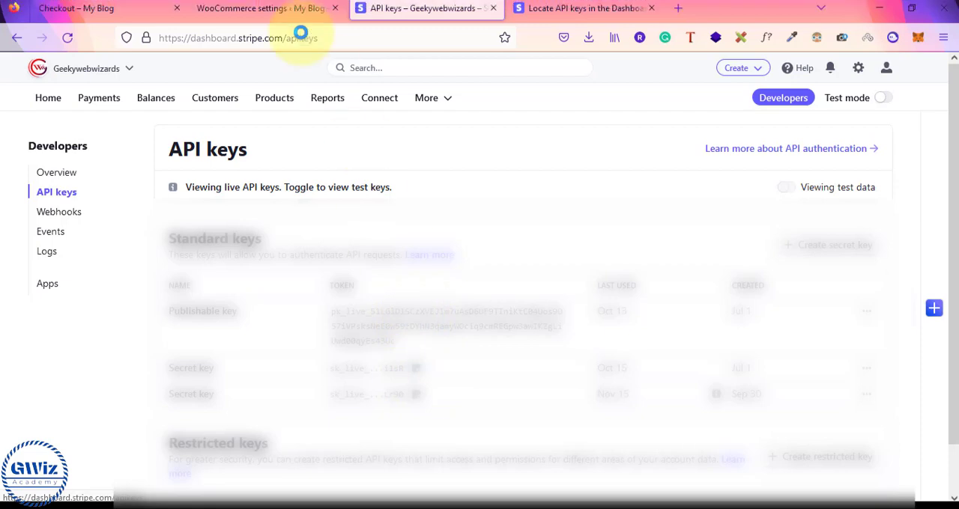
Open the Stripe Webhooks page through the account settings link in the WooCommerce live account keys dialog
{"action": "left_click", "coordinate": [284, 11]}
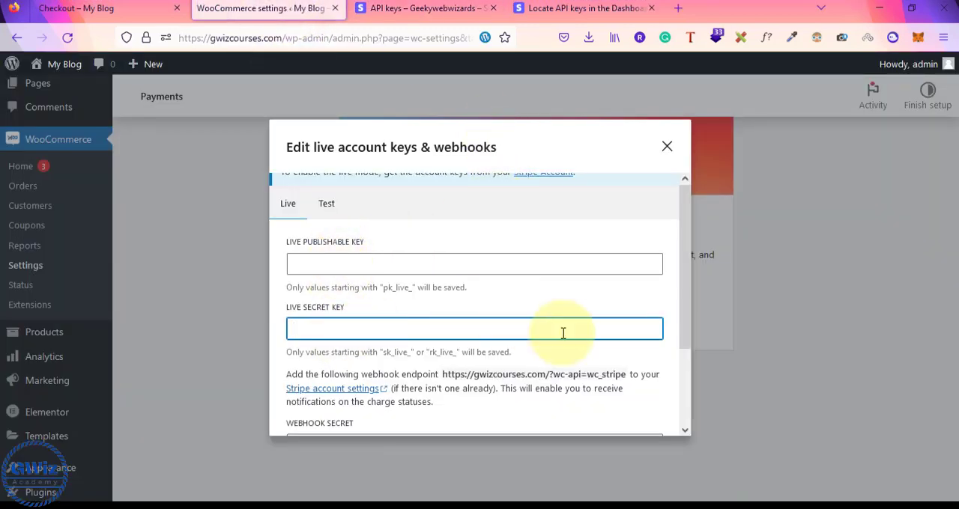
{"action": "scroll", "coordinate": [563, 332], "scroll_direction": "down", "scroll_amount": 3}
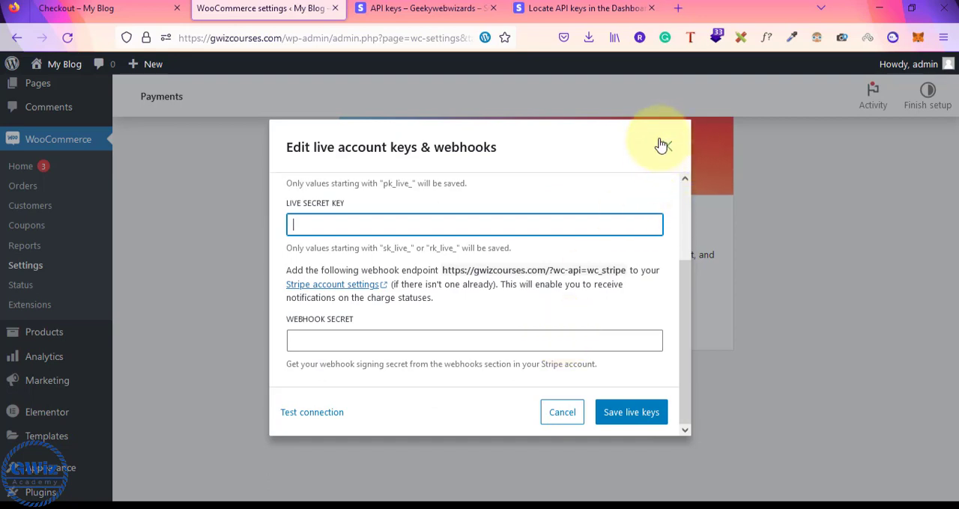
{"action": "left_click", "coordinate": [332, 291]}
{"action": "left_click", "coordinate": [253, 6]}
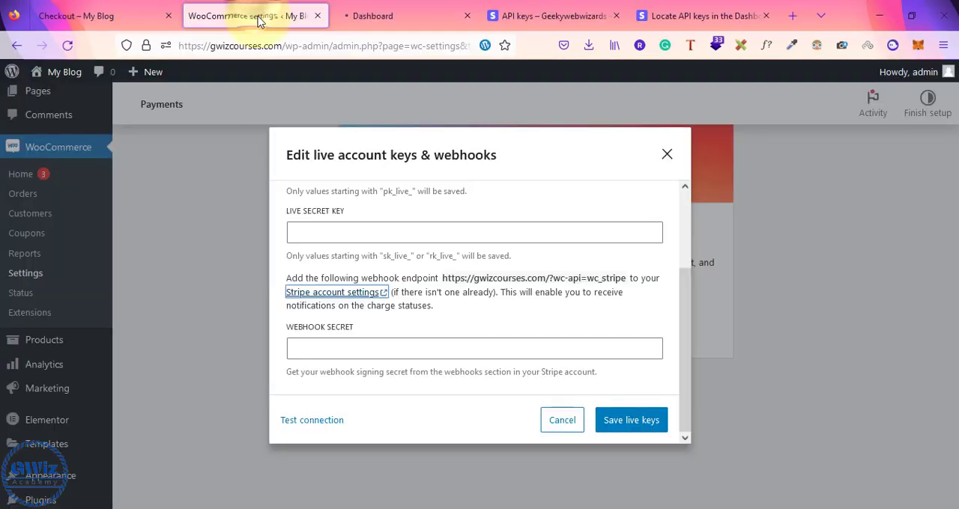
{"action": "left_click", "coordinate": [327, 234]}
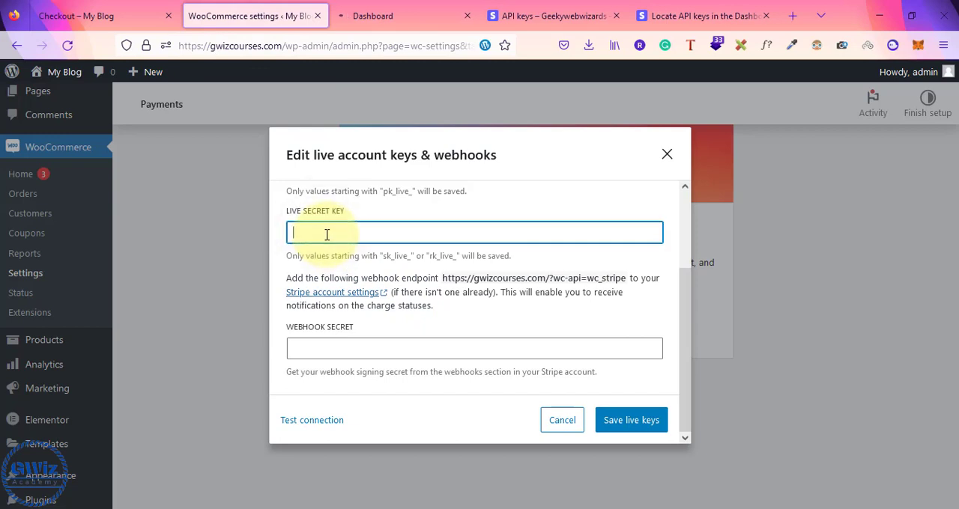
{"action": "scroll", "coordinate": [327, 234], "scroll_direction": "up", "scroll_amount": 2}
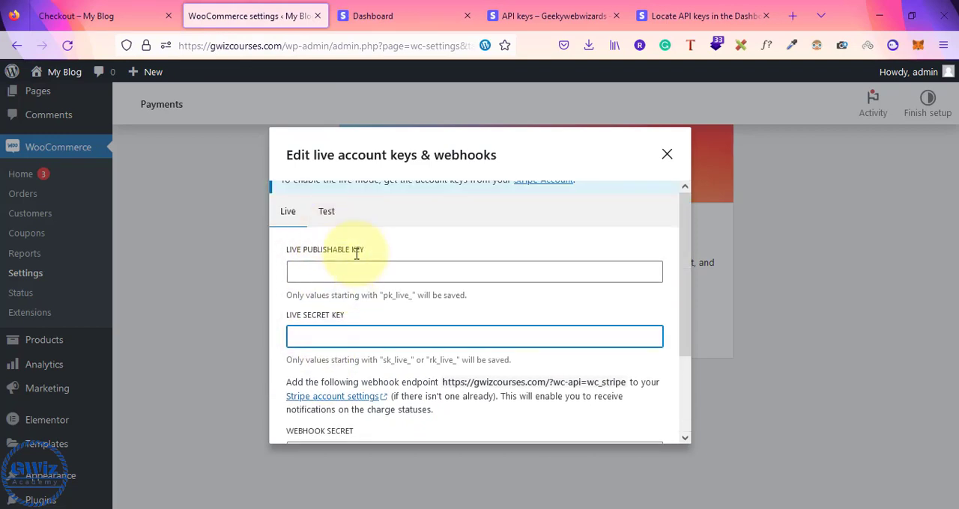
{"action": "left_click", "coordinate": [404, 14]}
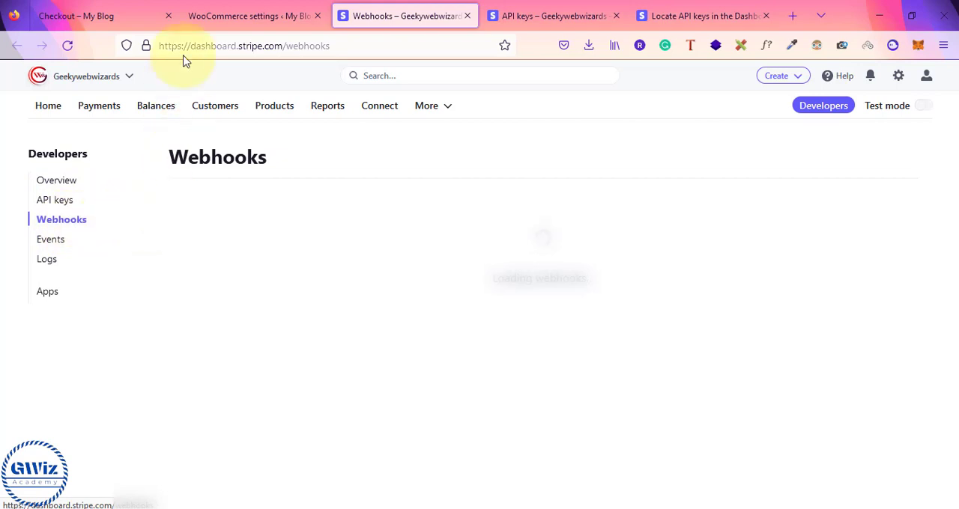
{"action": "left_click", "coordinate": [243, 13]}
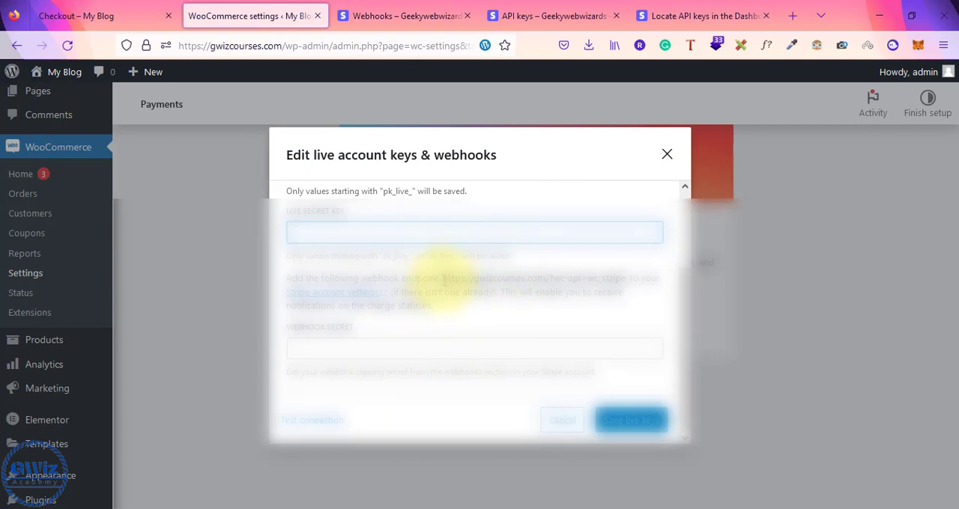
{"action": "left_click_drag", "start_coordinate": [444, 278], "coordinate": [622, 279]}
{"action": "key", "text": "ctrl+c"}
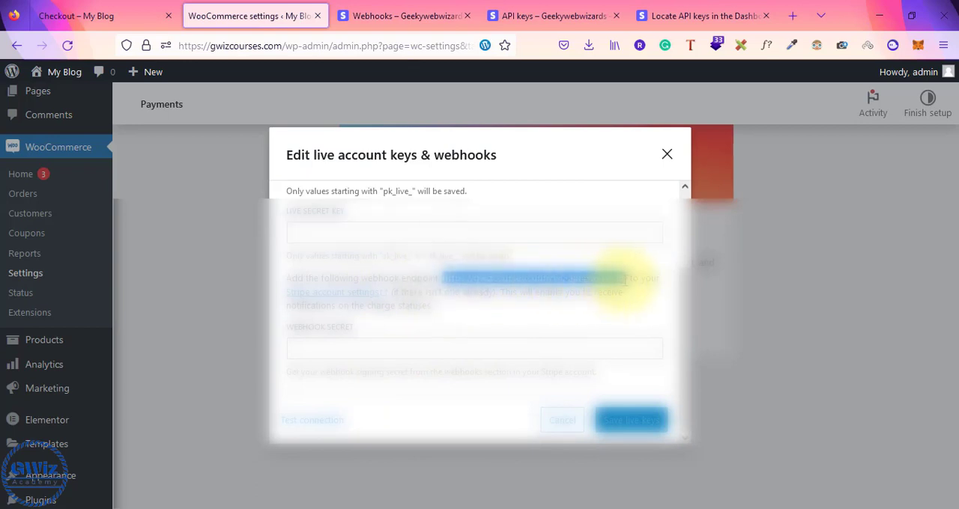
{"action": "left_click", "coordinate": [407, 6]}
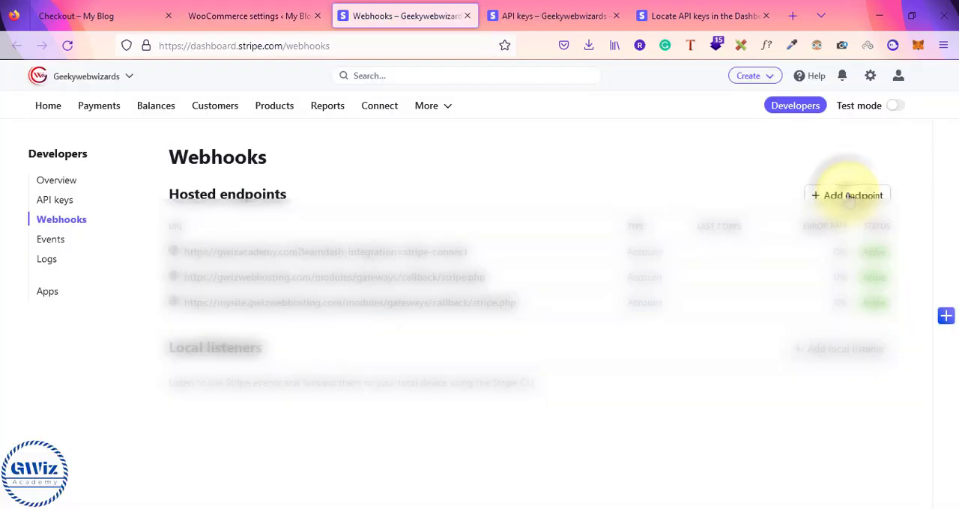
{"action": "left_click", "coordinate": [850, 195]}
{"action": "scroll", "coordinate": [112, 279], "scroll_direction": "down", "scroll_amount": 1}
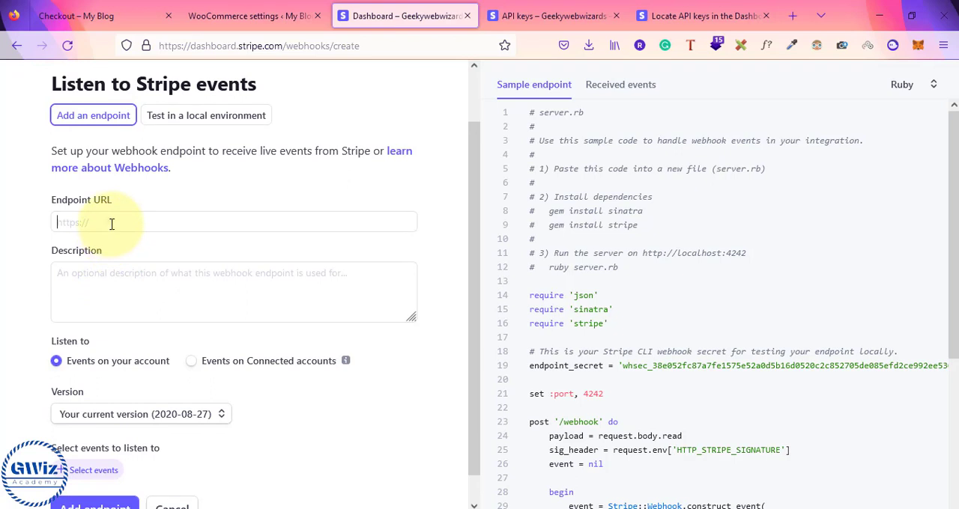
{"action": "left_click", "coordinate": [112, 223]}
{"action": "key", "text": "ctrl+v"}
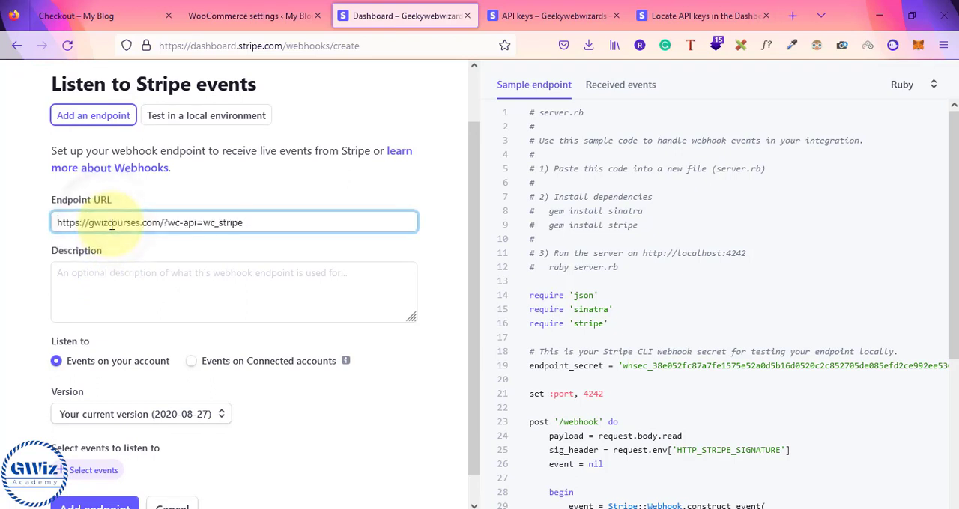
{"action": "left_click", "coordinate": [95, 278]}
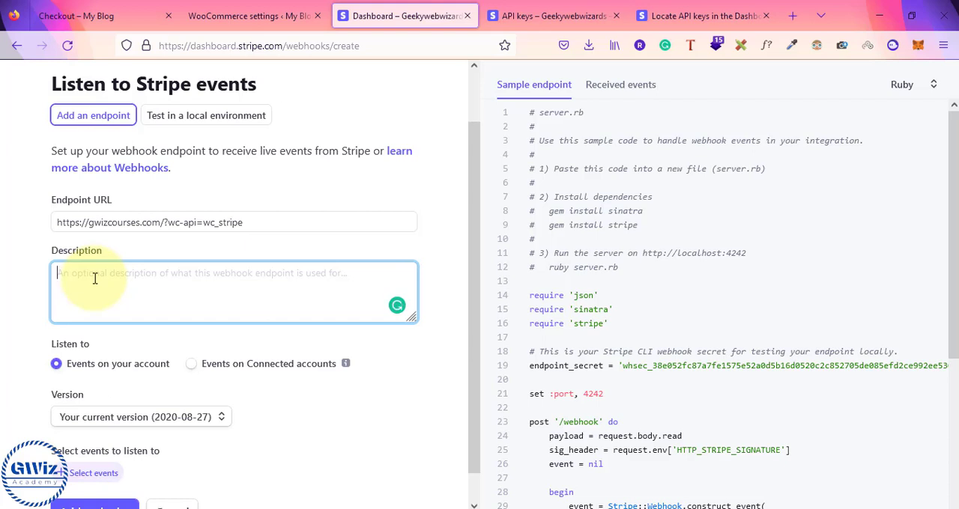
{"action": "type", "text": "testing ecommerce"}
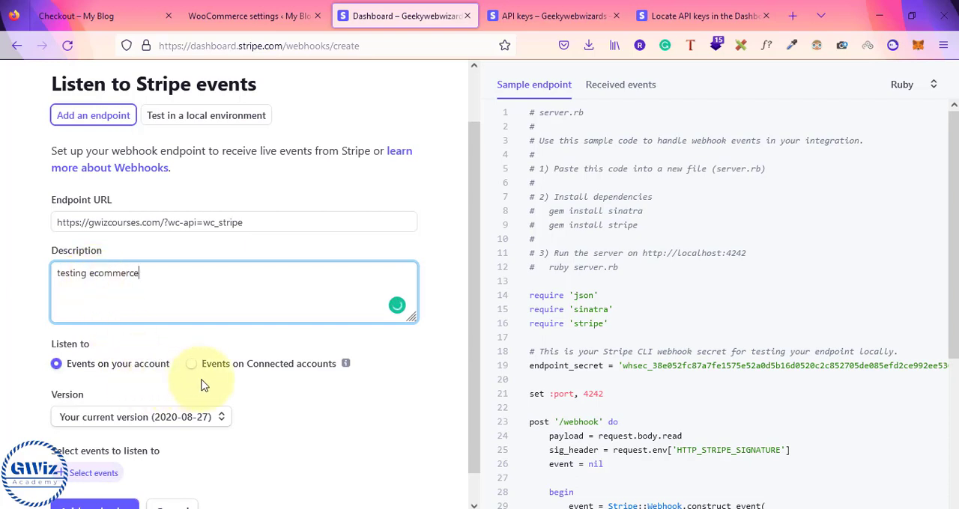
Open the event selection for the new webhook endpoint and select all Checkout events
{"action": "scroll", "coordinate": [225, 384], "scroll_direction": "down", "scroll_amount": 1}
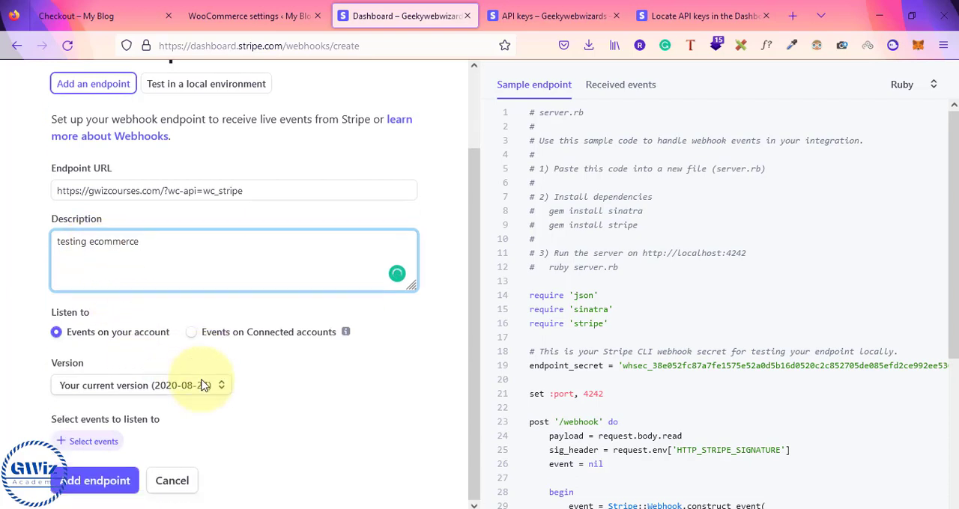
{"action": "left_click", "coordinate": [93, 442]}
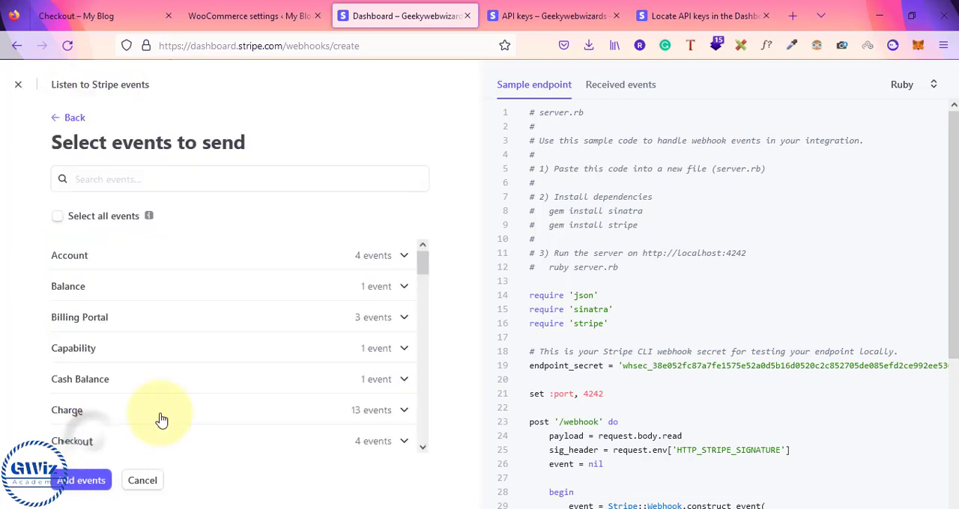
{"action": "scroll", "coordinate": [316, 336], "scroll_direction": "down", "scroll_amount": 10}
{"action": "scroll", "coordinate": [316, 336], "scroll_direction": "up", "scroll_amount": 6}
{"action": "scroll", "coordinate": [316, 336], "scroll_direction": "up", "scroll_amount": 8}
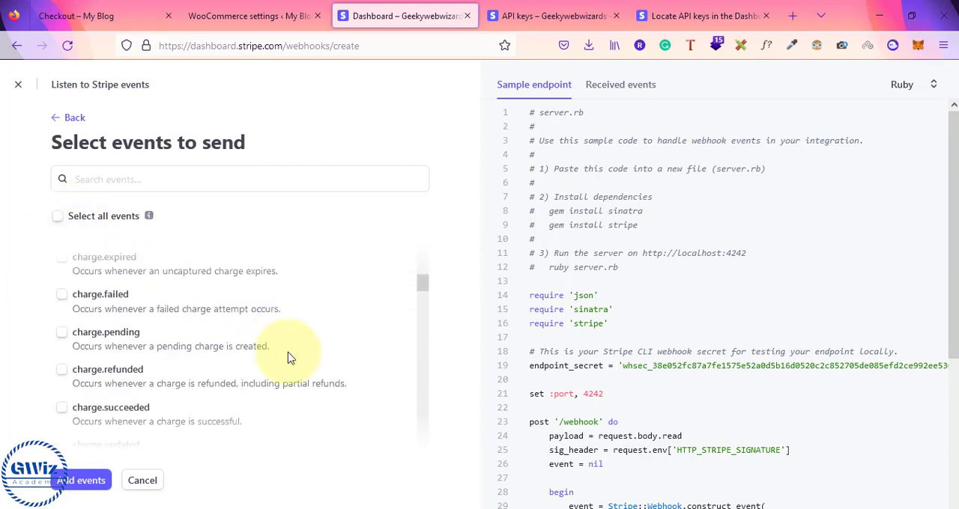
{"action": "scroll", "coordinate": [288, 358], "scroll_direction": "down", "scroll_amount": 5}
{"action": "scroll", "coordinate": [289, 358], "scroll_direction": "down", "scroll_amount": 1}
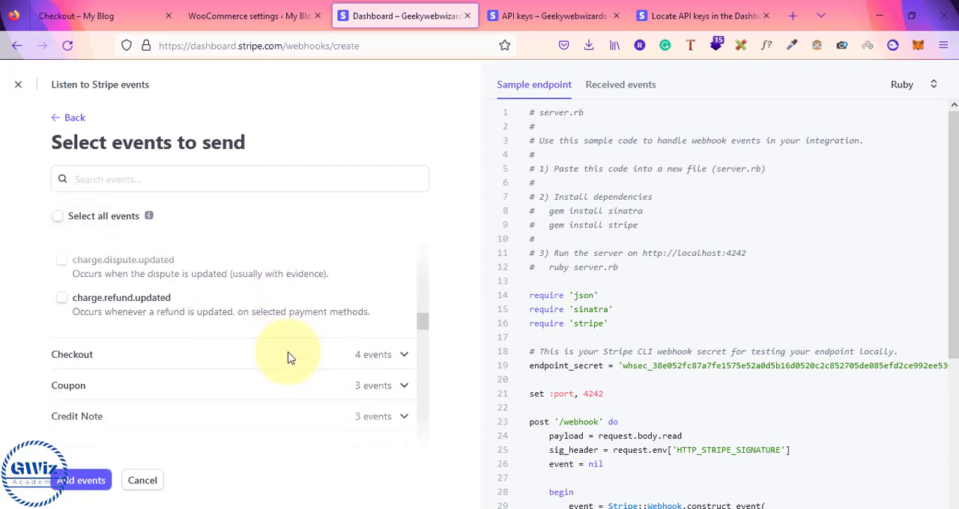
{"action": "scroll", "coordinate": [389, 348], "scroll_direction": "down", "scroll_amount": 6}
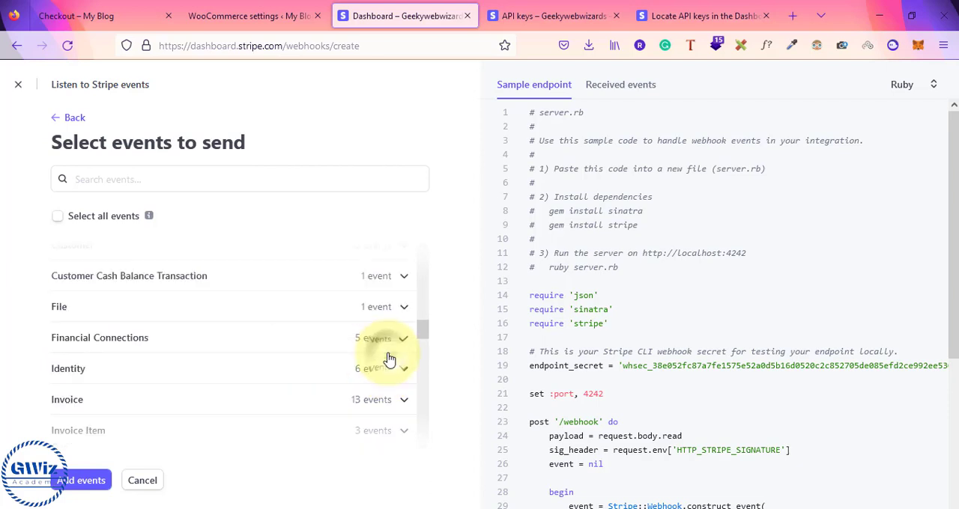
{"action": "scroll", "coordinate": [278, 364], "scroll_direction": "up", "scroll_amount": 10}
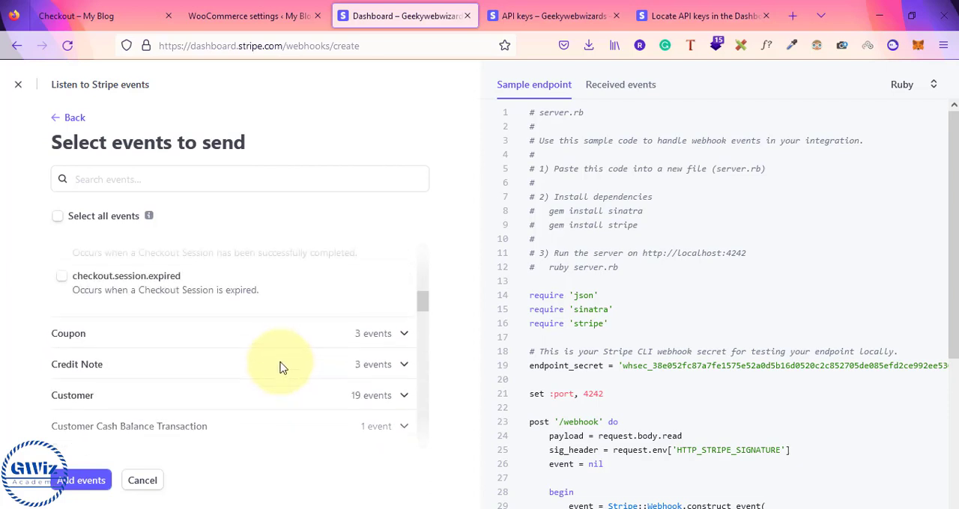
{"action": "left_click", "coordinate": [62, 398]}
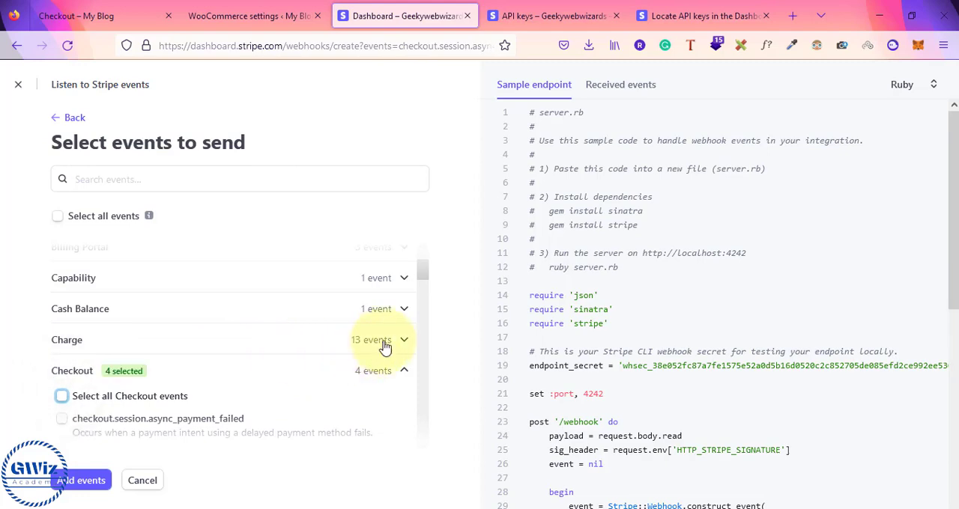
Select all Charge events as well and add the chosen events to the endpoint
{"action": "left_click", "coordinate": [401, 341]}
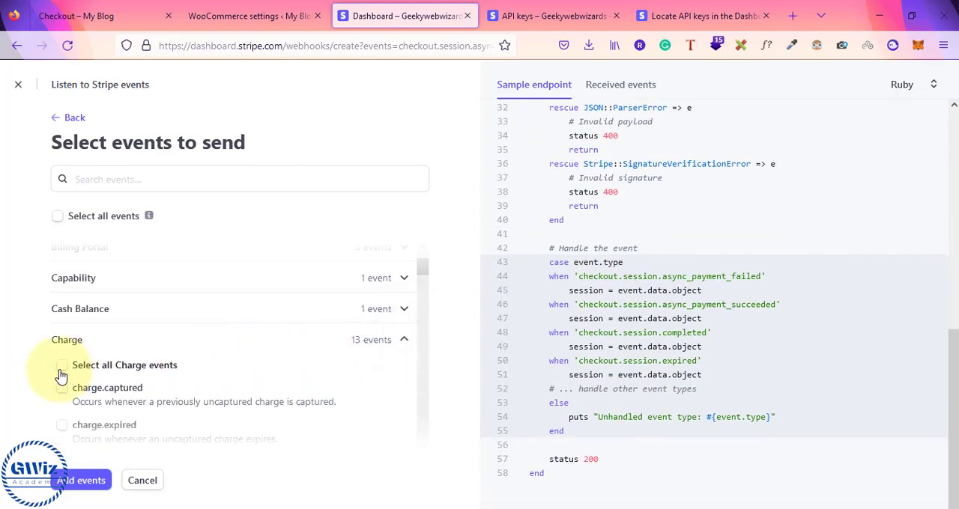
{"action": "left_click", "coordinate": [60, 370]}
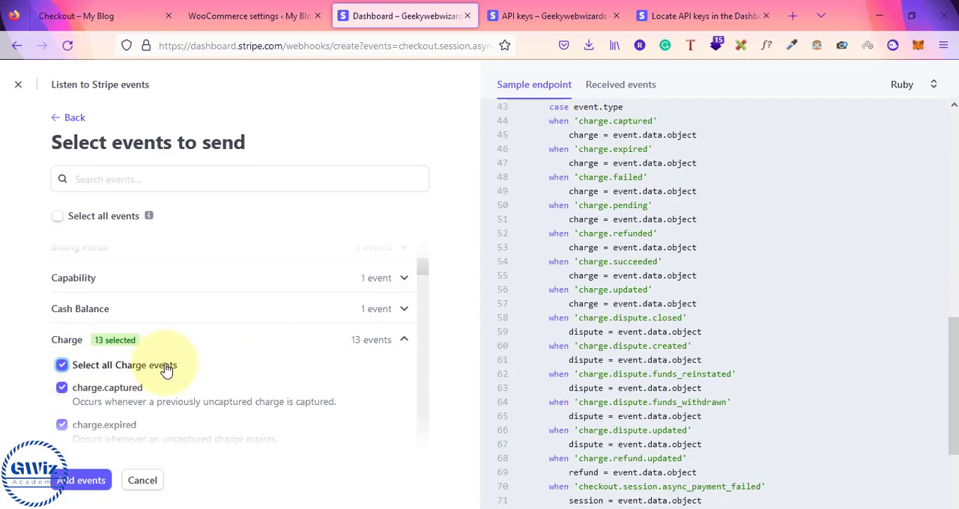
{"action": "scroll", "coordinate": [163, 367], "scroll_direction": "down", "scroll_amount": 3}
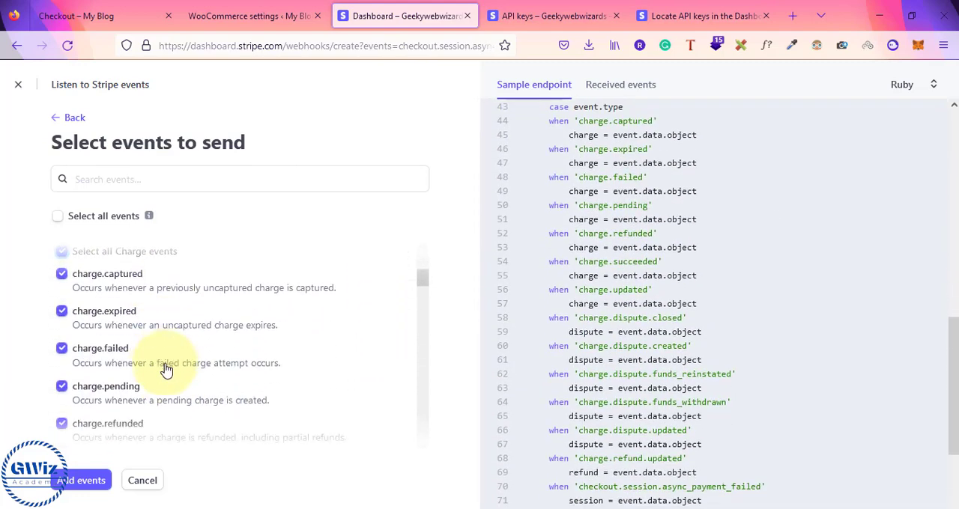
{"action": "left_click", "coordinate": [96, 479]}
Create the webhook endpoint and open the list of hosted endpoints
{"action": "scroll", "coordinate": [293, 400], "scroll_direction": "down", "scroll_amount": 10}
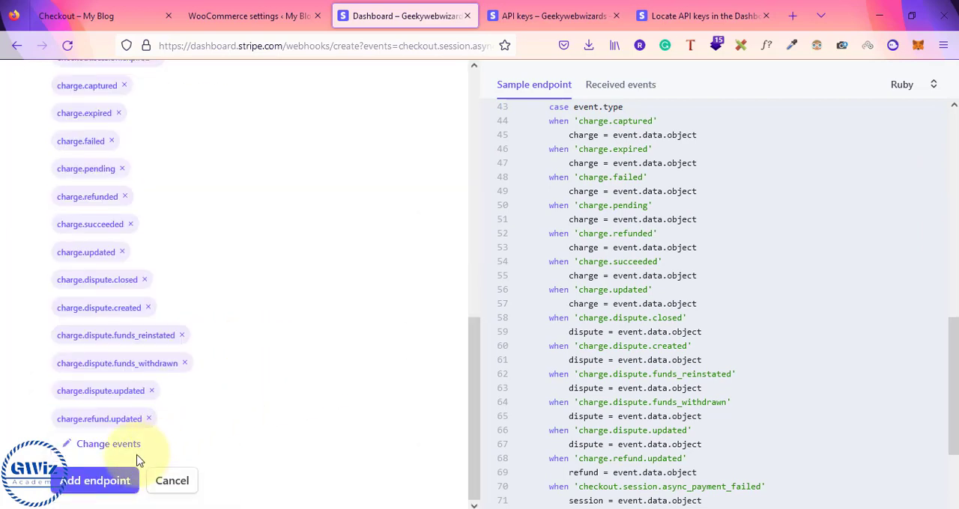
{"action": "left_click", "coordinate": [106, 483]}
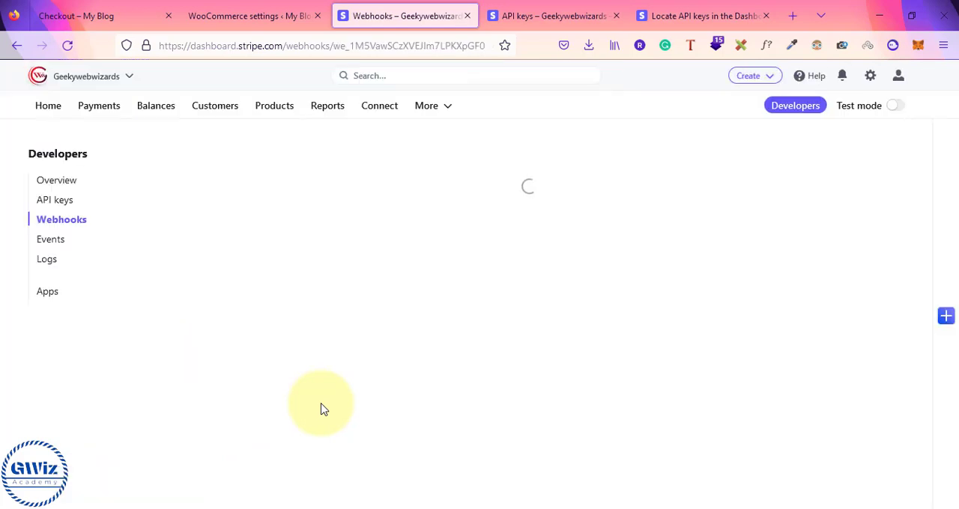
{"action": "mouse_move", "coordinate": [246, 199]}
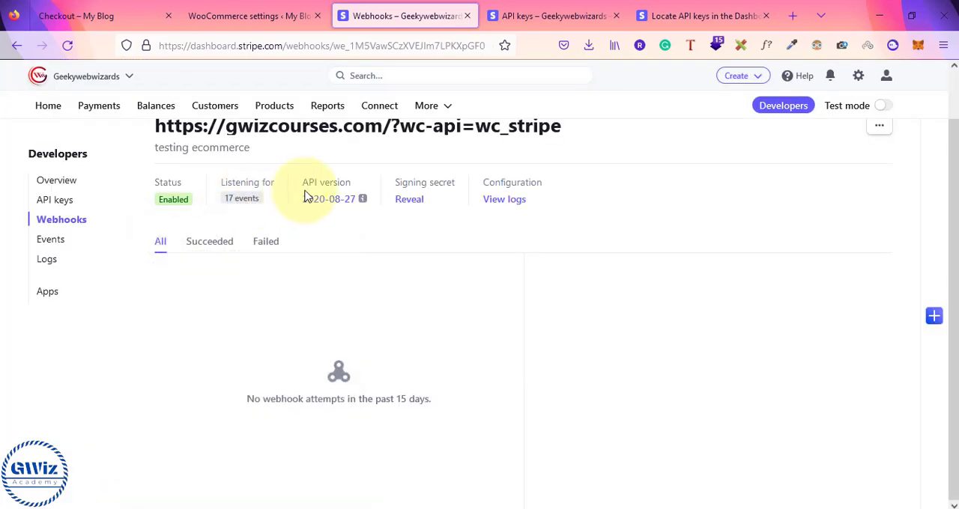
{"action": "left_click", "coordinate": [59, 220]}
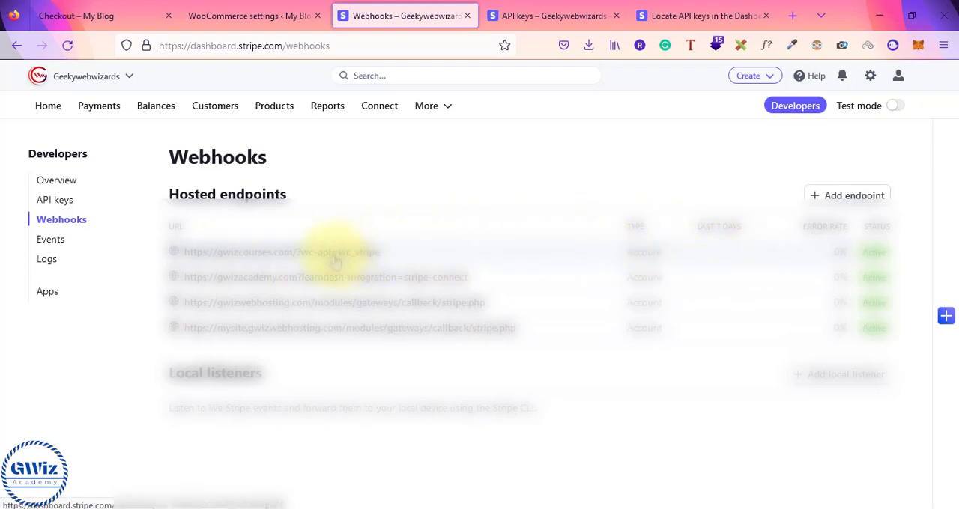
Return to the WooCommerce settings, close the live account keys dialog and start creating or connecting a Stripe account
{"action": "left_click", "coordinate": [250, 25]}
{"action": "scroll", "coordinate": [404, 315], "scroll_direction": "up", "scroll_amount": 3}
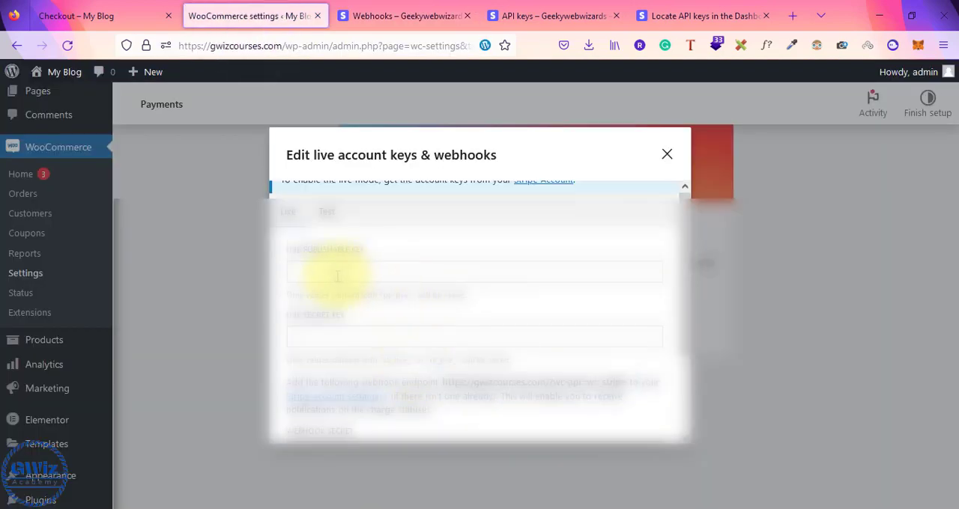
{"action": "left_click", "coordinate": [335, 336]}
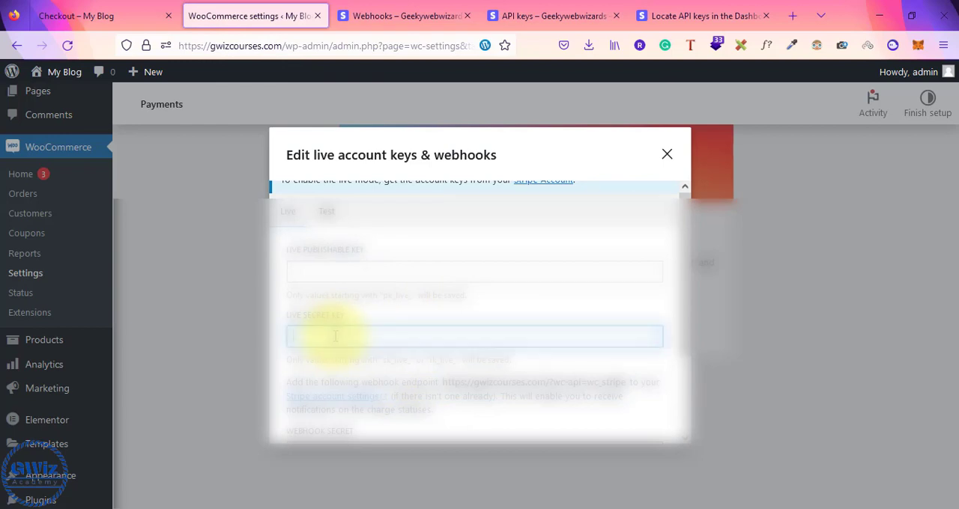
{"action": "left_click", "coordinate": [667, 156]}
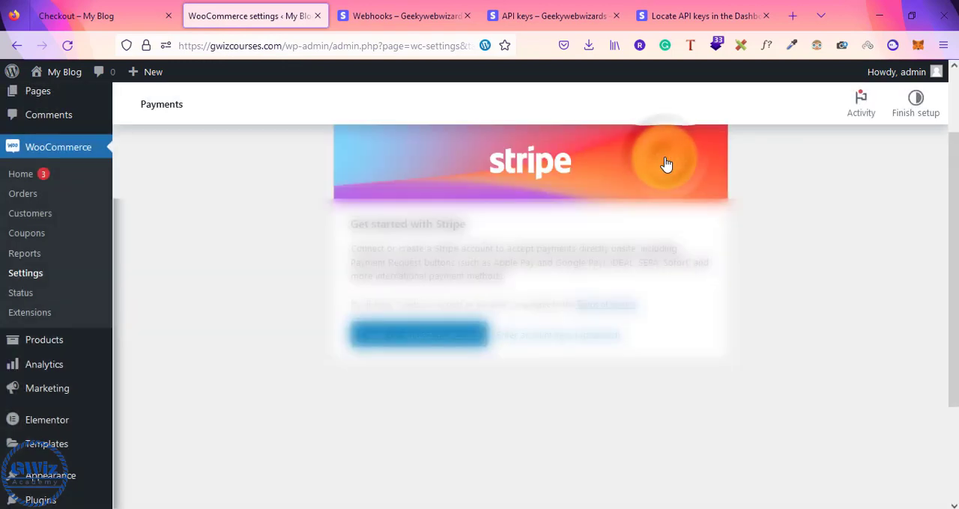
{"action": "left_click", "coordinate": [411, 336]}
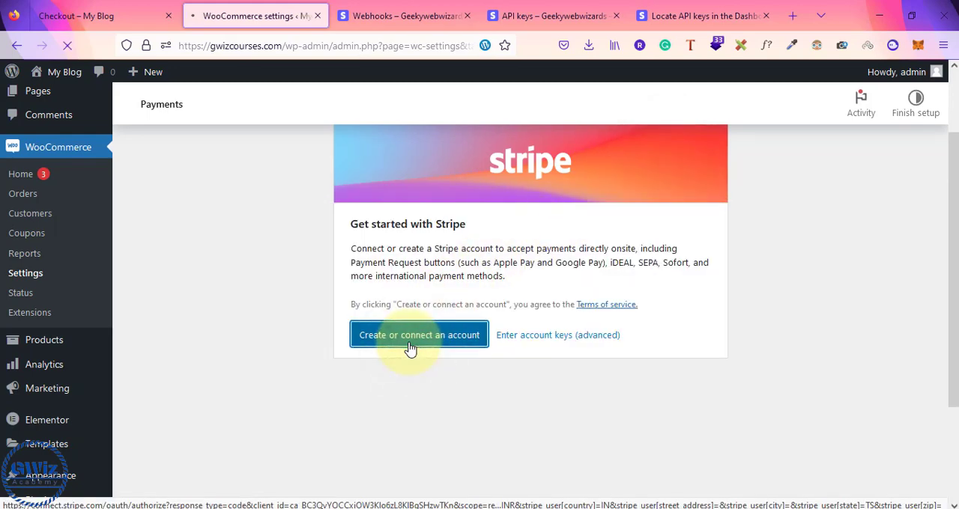
Switch to Notepad and insert a "=======" separator line above the "stripe api detail" notes, tidying the blank lines above it
{"action": "key", "text": "alt+Tab"}
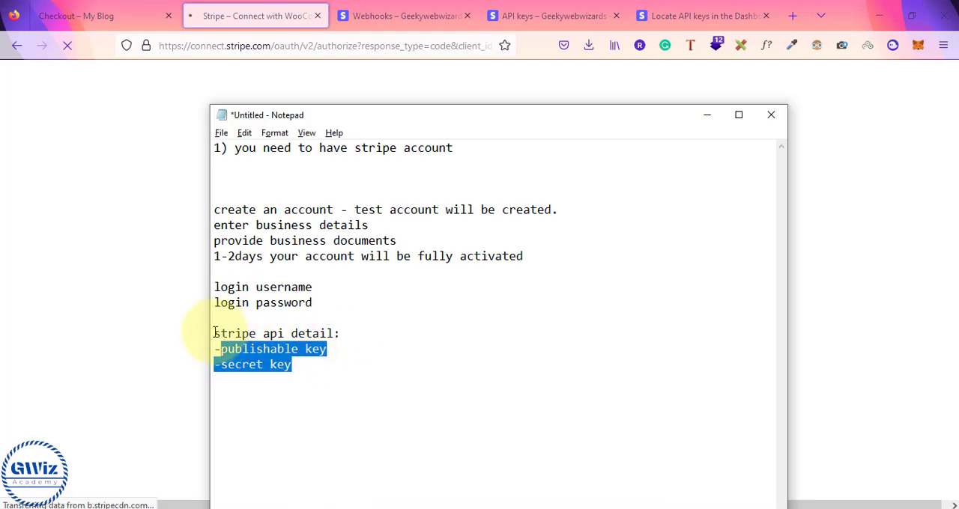
{"action": "left_click_drag", "start_coordinate": [214, 333], "coordinate": [312, 366]}
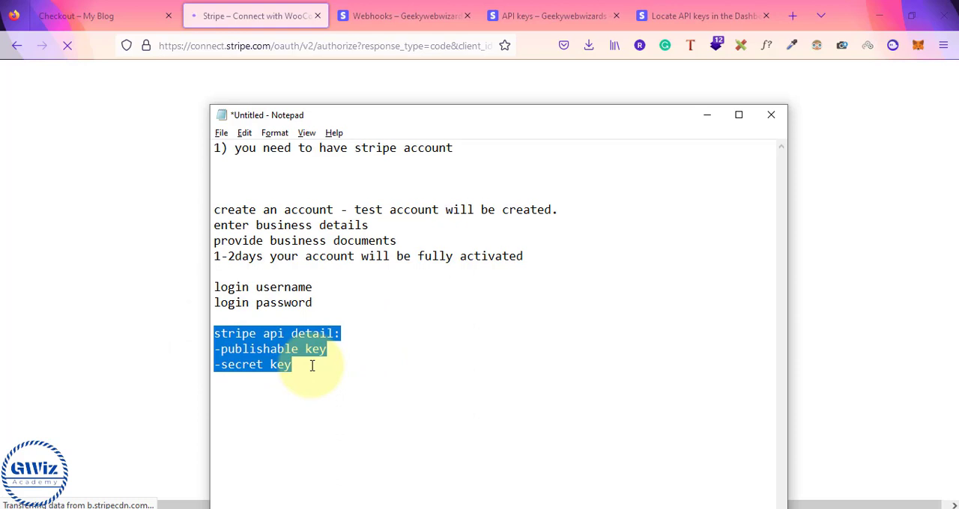
{"action": "left_click", "coordinate": [307, 318]}
{"action": "key", "text": "Return"}
{"action": "key", "text": "Return"}
{"action": "type", "text": "======="}
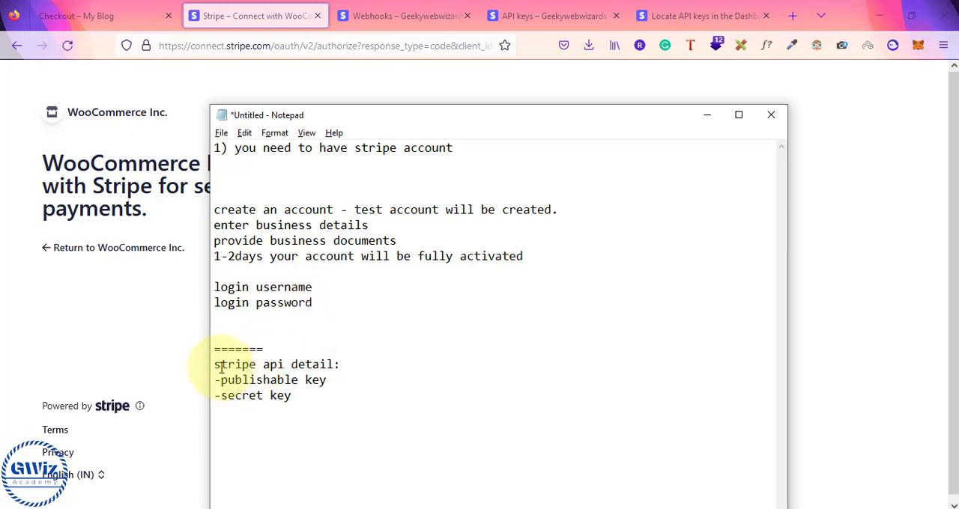
{"action": "left_click_drag", "start_coordinate": [215, 366], "coordinate": [310, 409]}
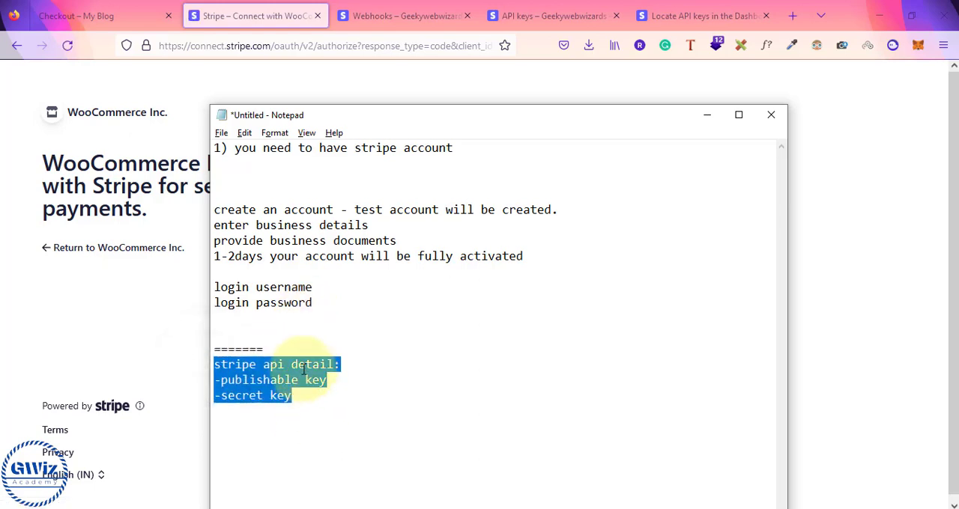
{"action": "left_click_drag", "start_coordinate": [215, 285], "coordinate": [312, 306]}
{"action": "left_click", "coordinate": [220, 332]}
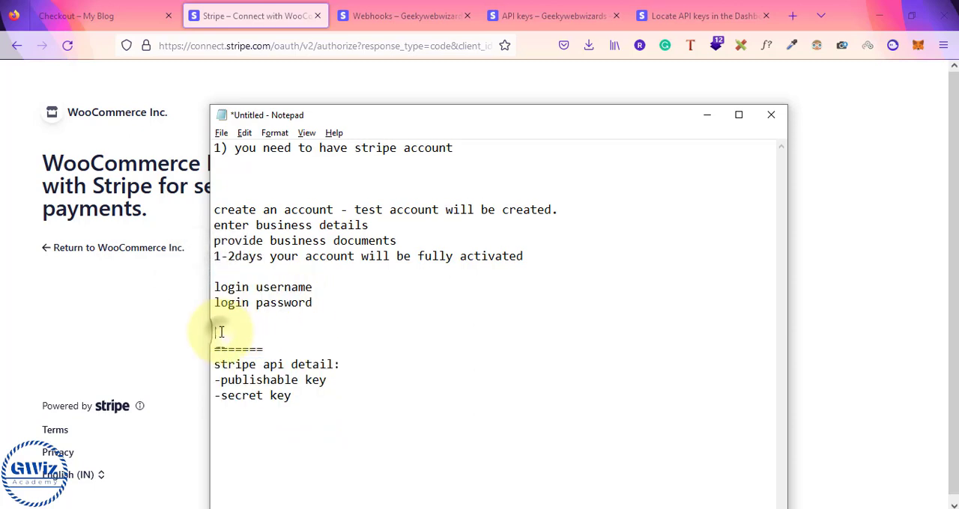
{"action": "key", "text": "BackSpace"}
{"action": "key", "text": "BackSpace"}
Return to the WooCommerce connection page in Firefox and sign in to Stripe with the account's e-mail and password
{"action": "left_click", "coordinate": [133, 11]}
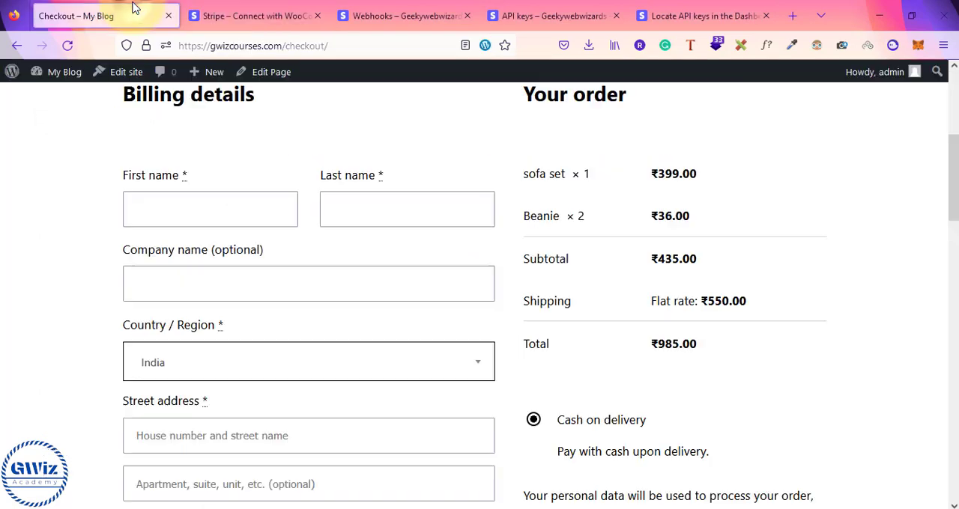
{"action": "left_click", "coordinate": [262, 16]}
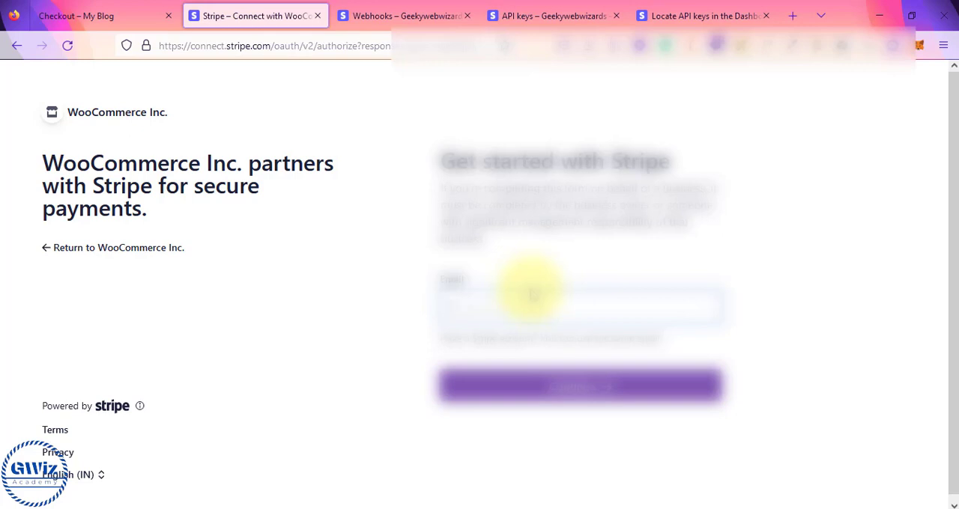
{"action": "left_click", "coordinate": [539, 295]}
{"action": "key", "text": "ctrl+v"}
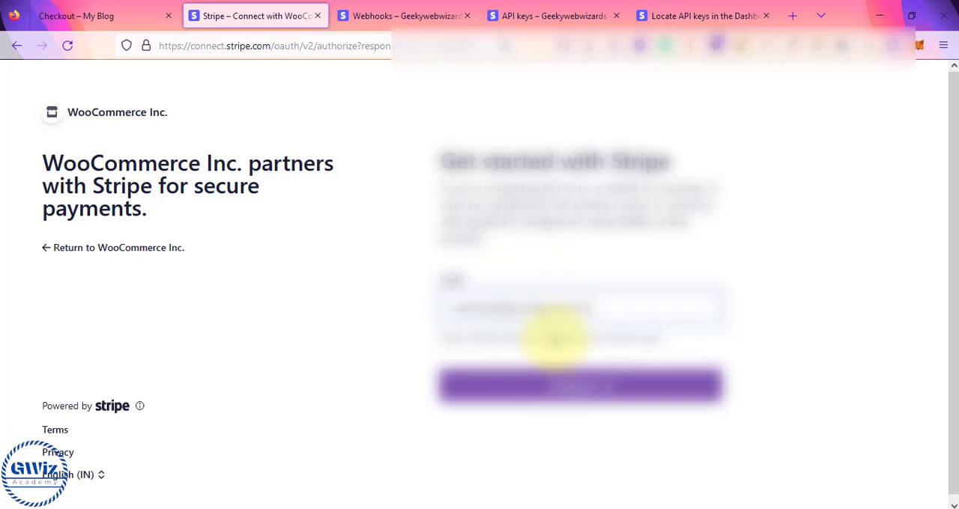
{"action": "left_click", "coordinate": [565, 387]}
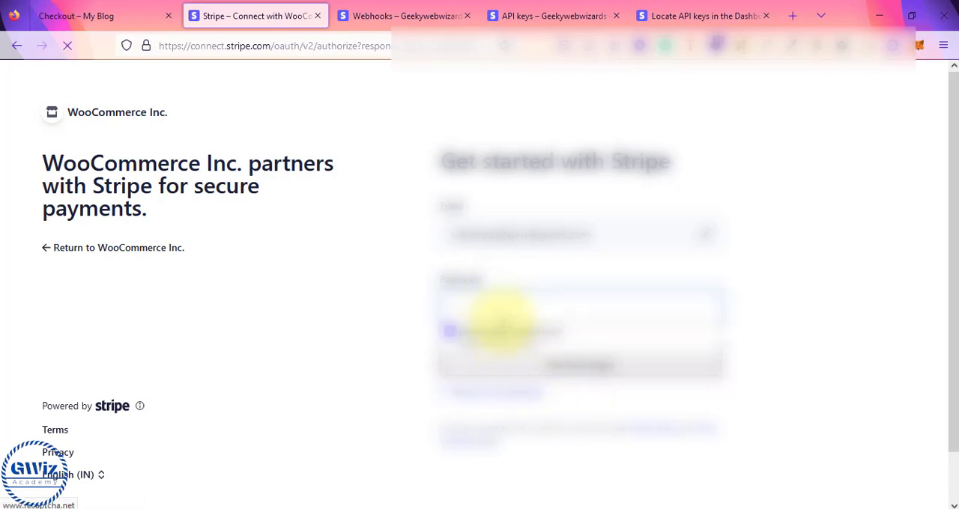
{"action": "left_click", "coordinate": [502, 321]}
{"action": "left_click", "coordinate": [507, 342]}
{"action": "left_click", "coordinate": [582, 353]}
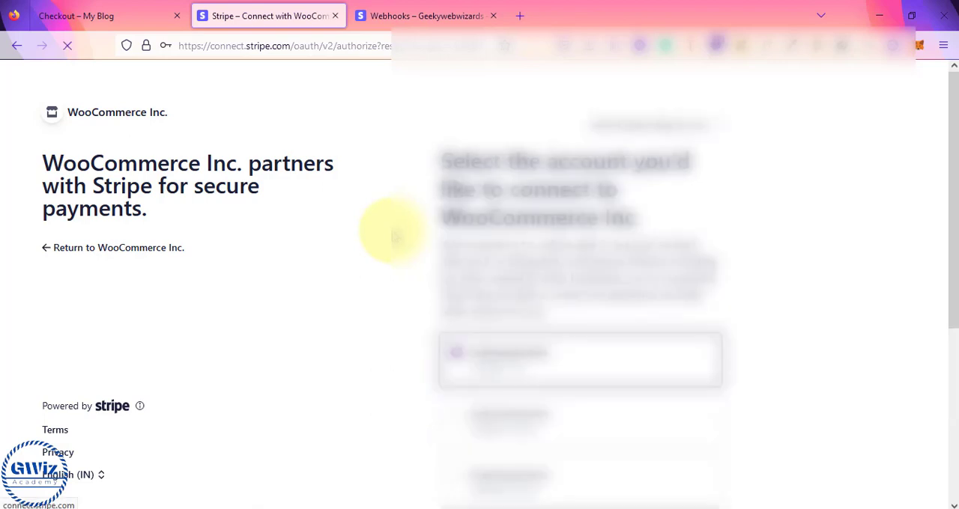
Connect the third listed Stripe account to WooCommerce and review its account details in the Stripe payment settings
{"action": "scroll", "coordinate": [391, 236], "scroll_direction": "down", "scroll_amount": 3}
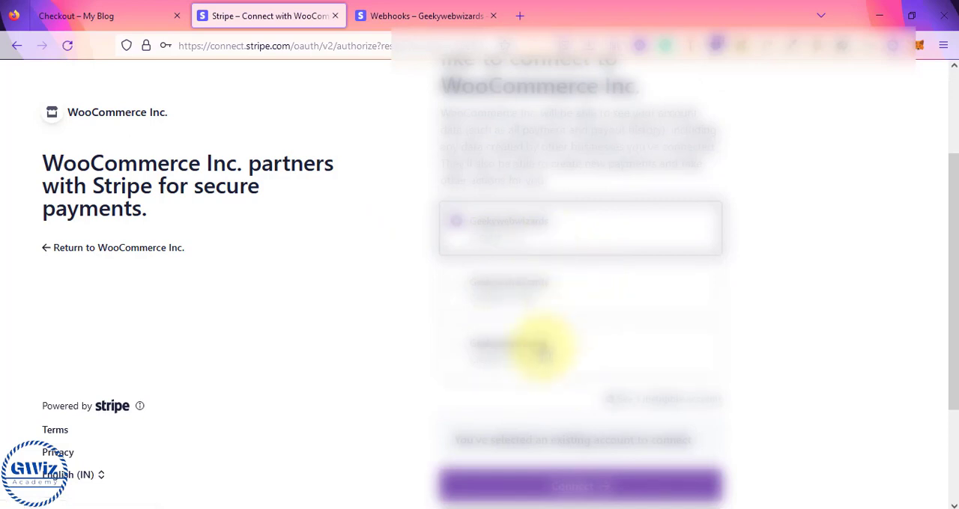
{"action": "left_click", "coordinate": [543, 352]}
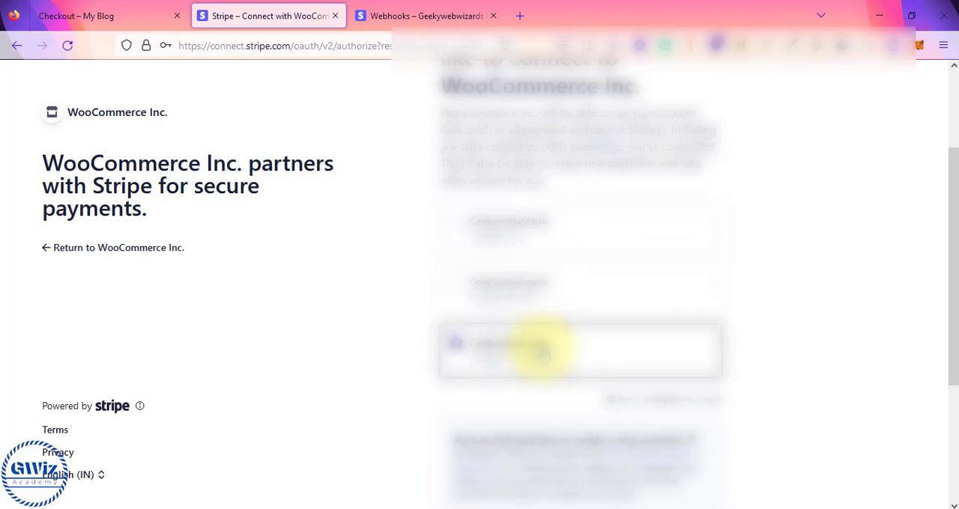
{"action": "scroll", "coordinate": [831, 352], "scroll_direction": "down", "scroll_amount": 3}
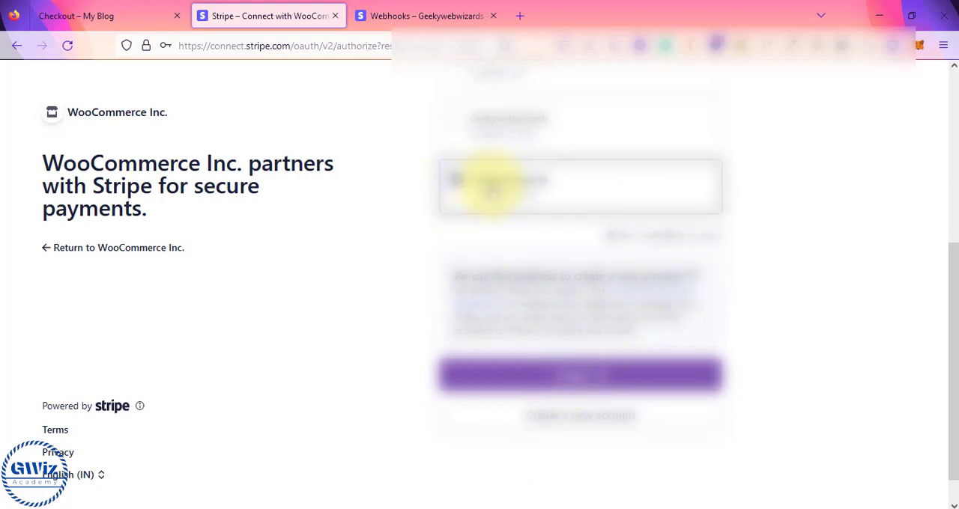
{"action": "scroll", "coordinate": [507, 211], "scroll_direction": "up", "scroll_amount": 2}
{"action": "scroll", "coordinate": [508, 212], "scroll_direction": "down", "scroll_amount": 1}
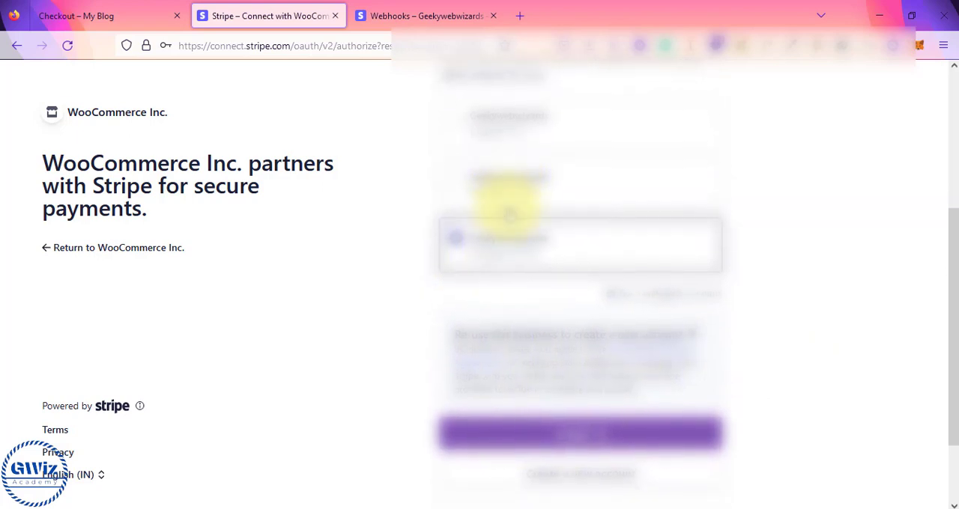
{"action": "left_click", "coordinate": [587, 431]}
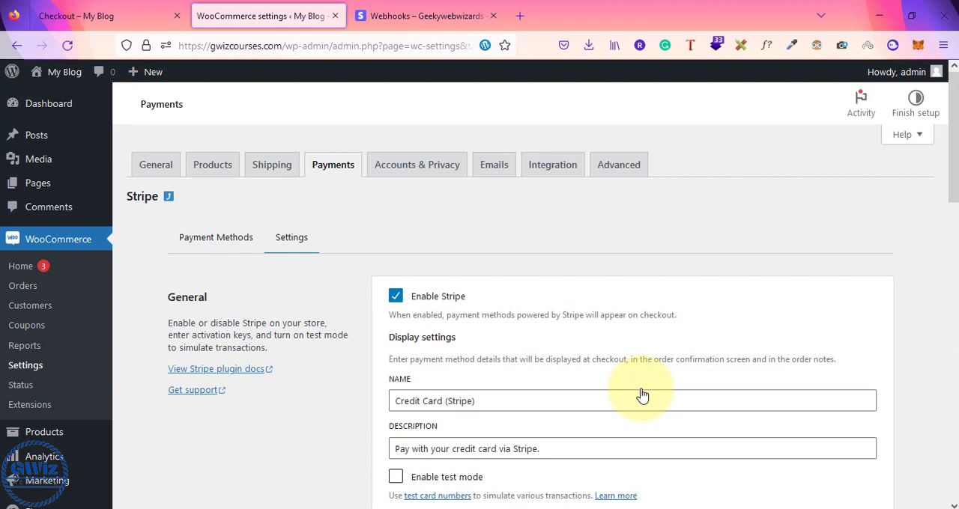
{"action": "scroll", "coordinate": [641, 395], "scroll_direction": "down", "scroll_amount": 5}
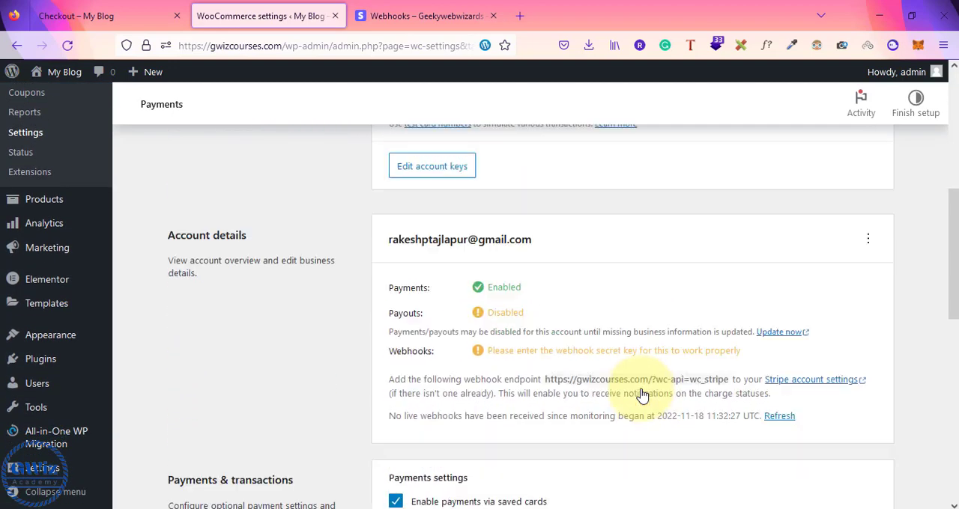
{"action": "scroll", "coordinate": [641, 396], "scroll_direction": "down", "scroll_amount": 1}
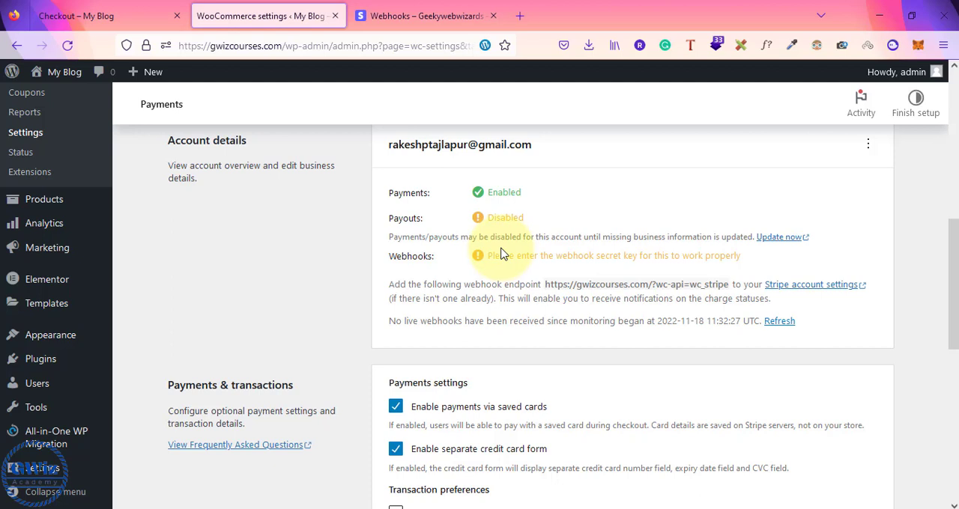
{"action": "scroll", "coordinate": [502, 254], "scroll_direction": "up", "scroll_amount": 1}
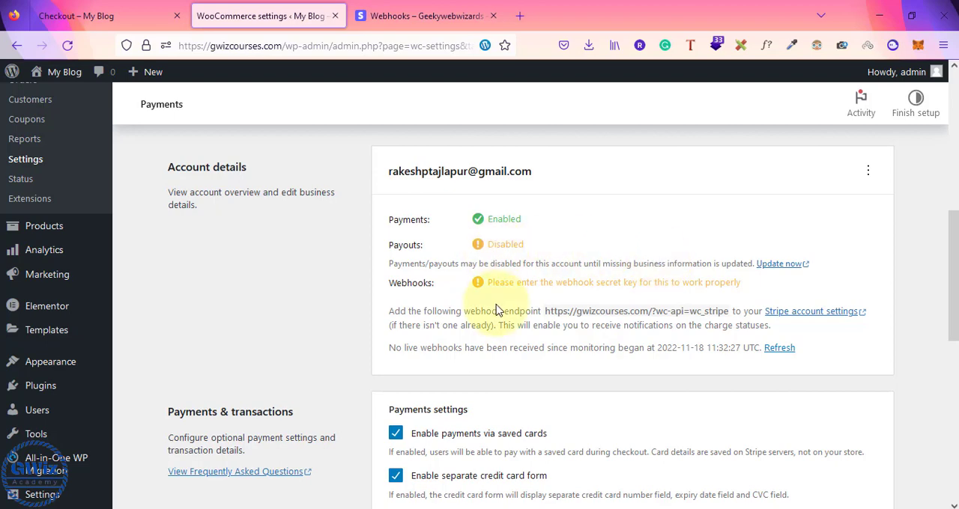
{"action": "scroll", "coordinate": [496, 303], "scroll_direction": "down", "scroll_amount": 3}
{"action": "scroll", "coordinate": [497, 310], "scroll_direction": "up", "scroll_amount": 15}
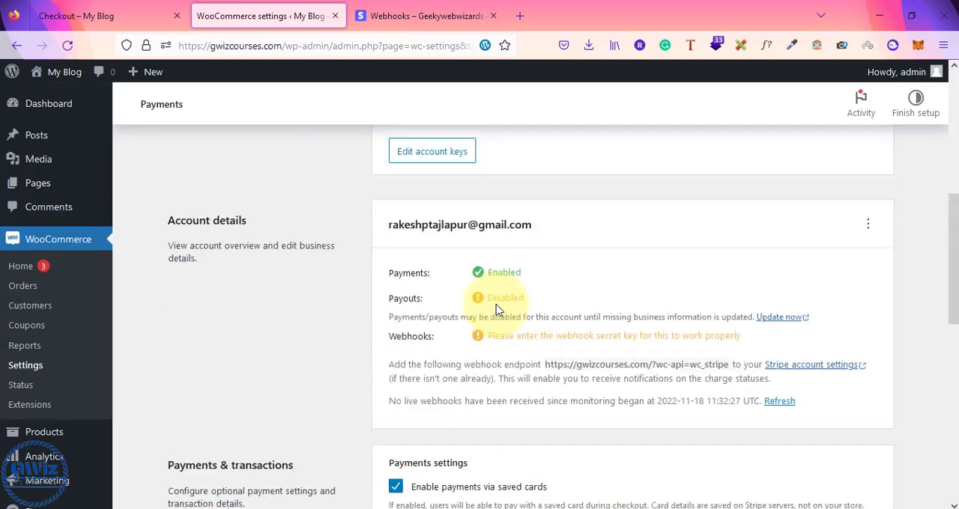
{"action": "mouse_move", "coordinate": [40, 107]}
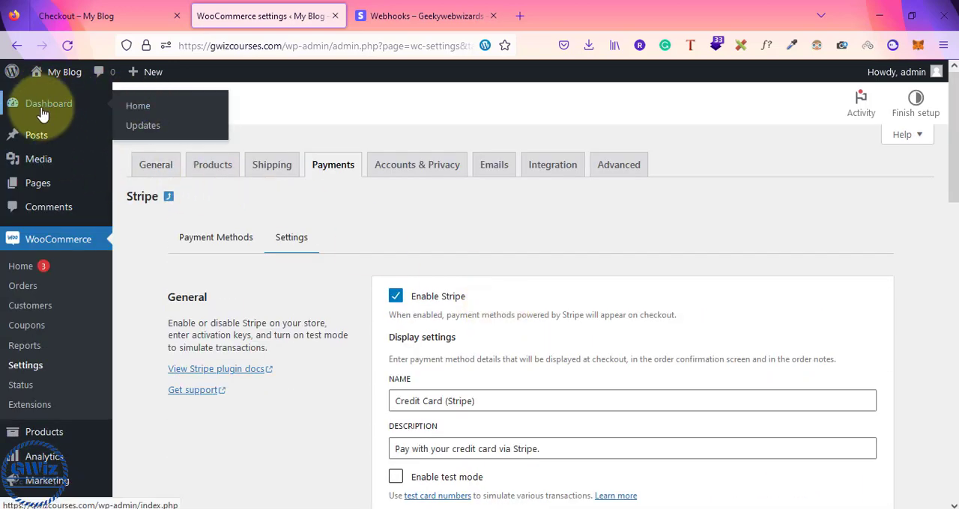
Reload the store's checkout page and select Credit Card (Stripe) as the payment method for the order
{"action": "left_click", "coordinate": [82, 16]}
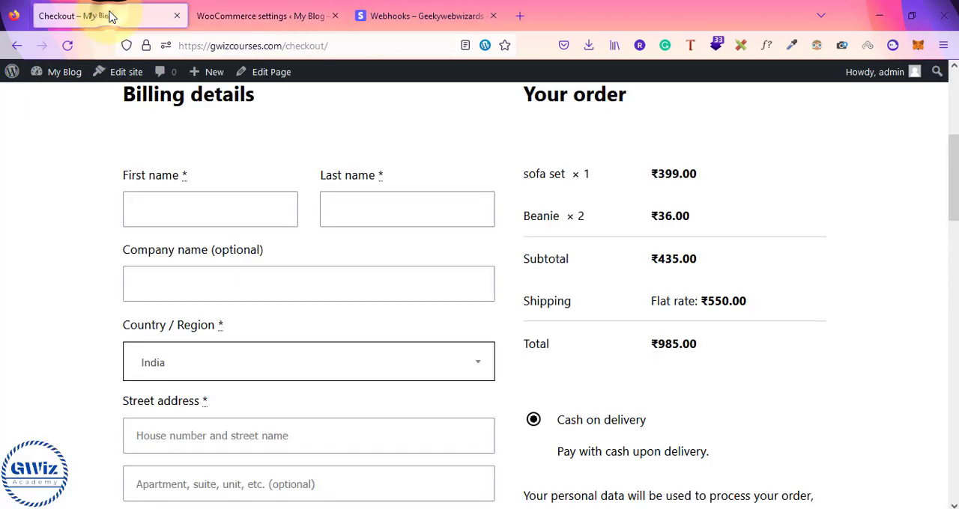
{"action": "left_click", "coordinate": [66, 46]}
{"action": "scroll", "coordinate": [633, 392], "scroll_direction": "down", "scroll_amount": 3}
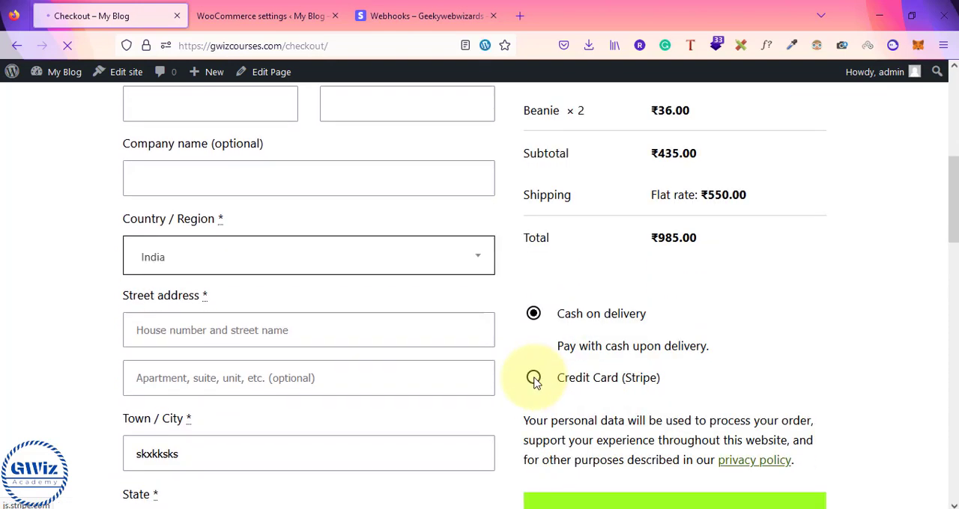
{"action": "left_click", "coordinate": [534, 378]}
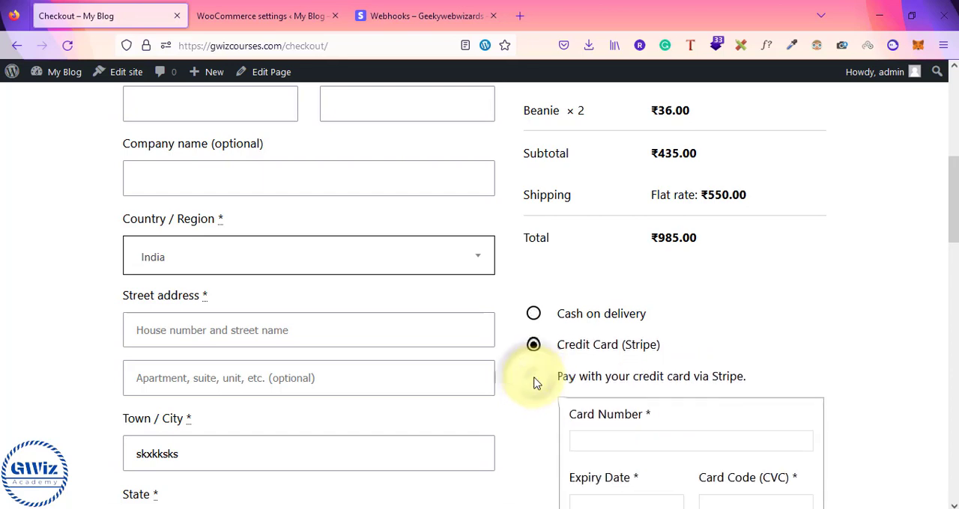
Examine the Stripe card number, expiry date and CVC fields, the save-payment option and the order summary at checkout
{"action": "scroll", "coordinate": [555, 382], "scroll_direction": "down", "scroll_amount": 2}
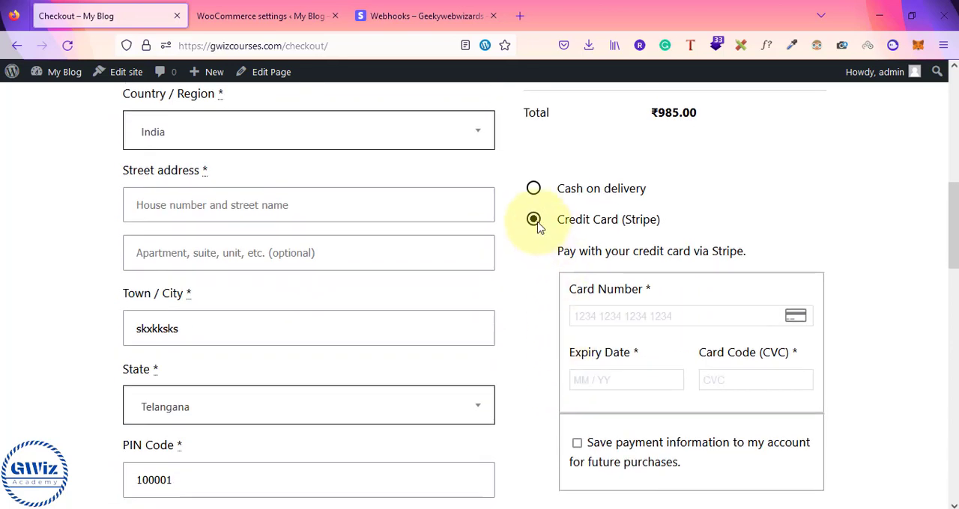
{"action": "scroll", "coordinate": [534, 315], "scroll_direction": "down", "scroll_amount": 1}
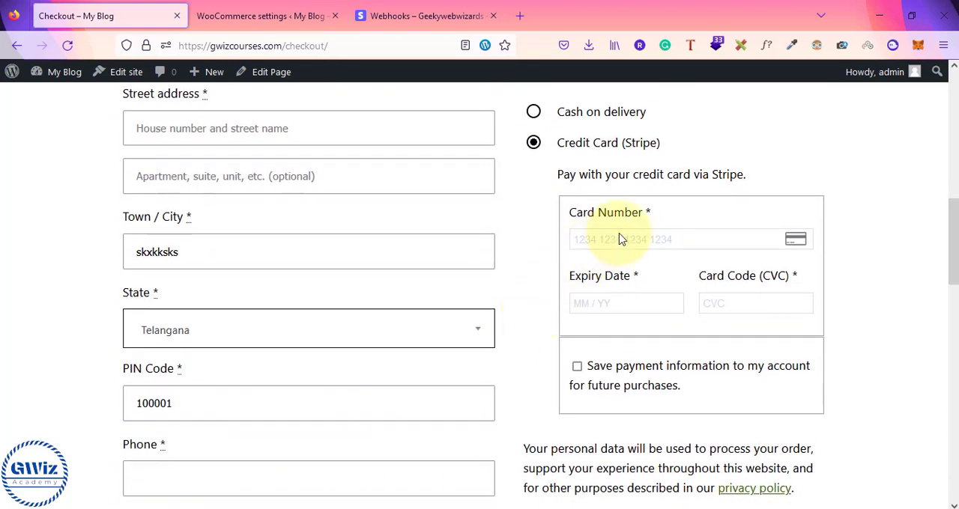
{"action": "left_click", "coordinate": [617, 241]}
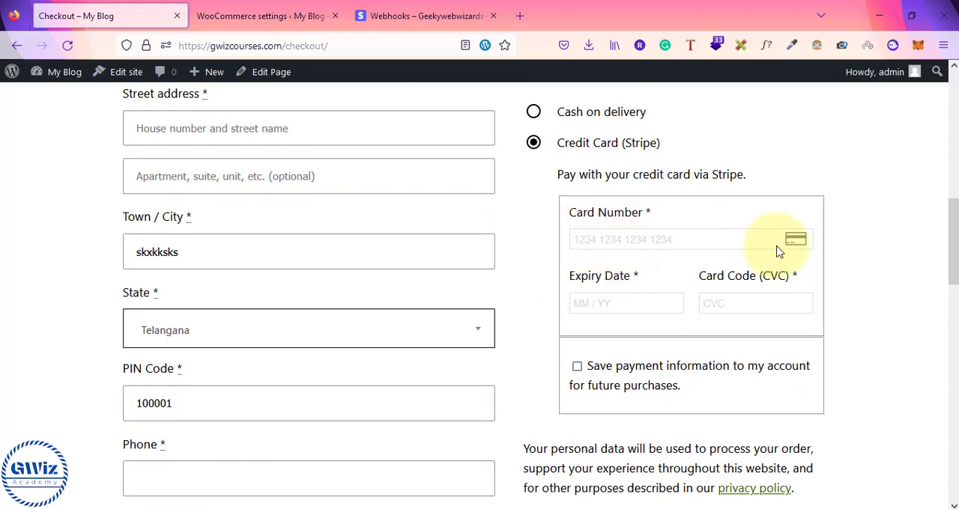
{"action": "left_click", "coordinate": [611, 304]}
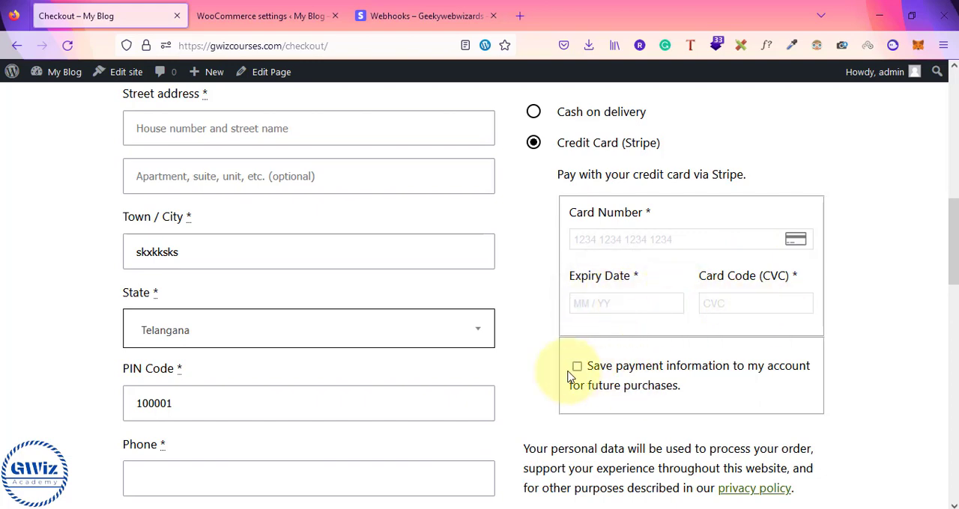
{"action": "scroll", "coordinate": [746, 364], "scroll_direction": "down", "scroll_amount": 3}
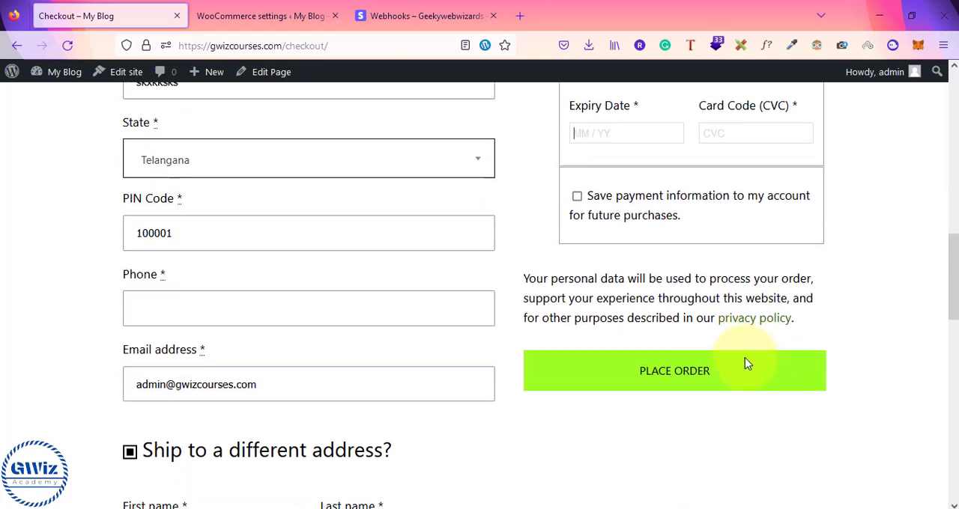
{"action": "scroll", "coordinate": [664, 343], "scroll_direction": "up", "scroll_amount": 3}
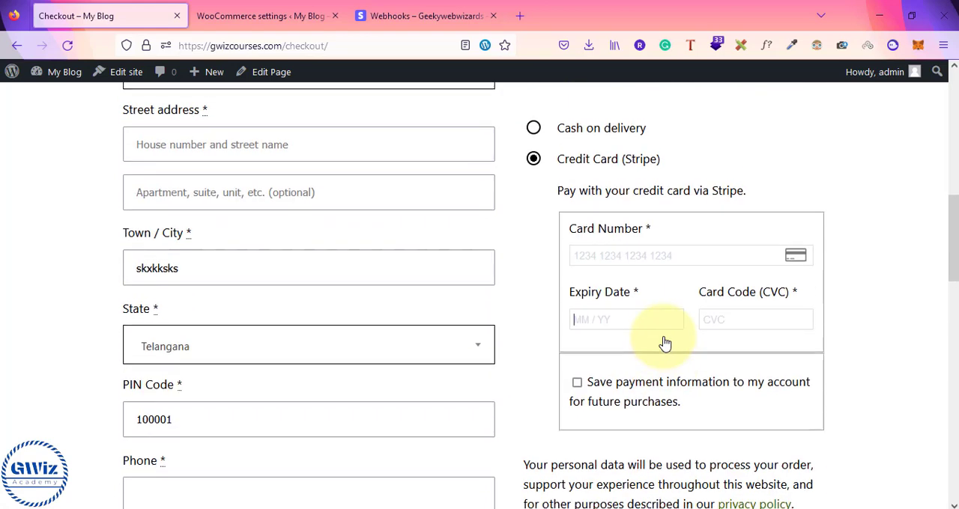
{"action": "scroll", "coordinate": [665, 343], "scroll_direction": "up", "scroll_amount": 1}
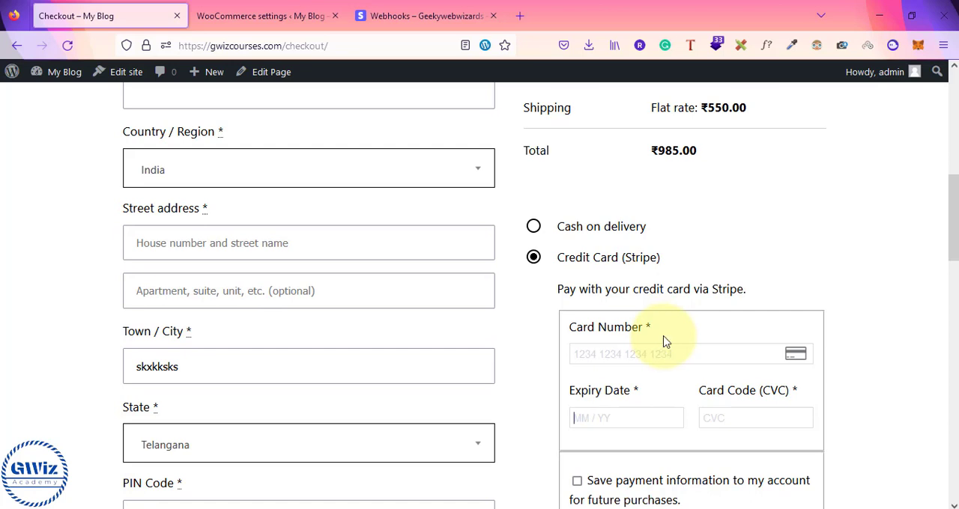
{"action": "scroll", "coordinate": [671, 231], "scroll_direction": "up", "scroll_amount": 1}
{"action": "scroll", "coordinate": [671, 230], "scroll_direction": "up", "scroll_amount": 2}
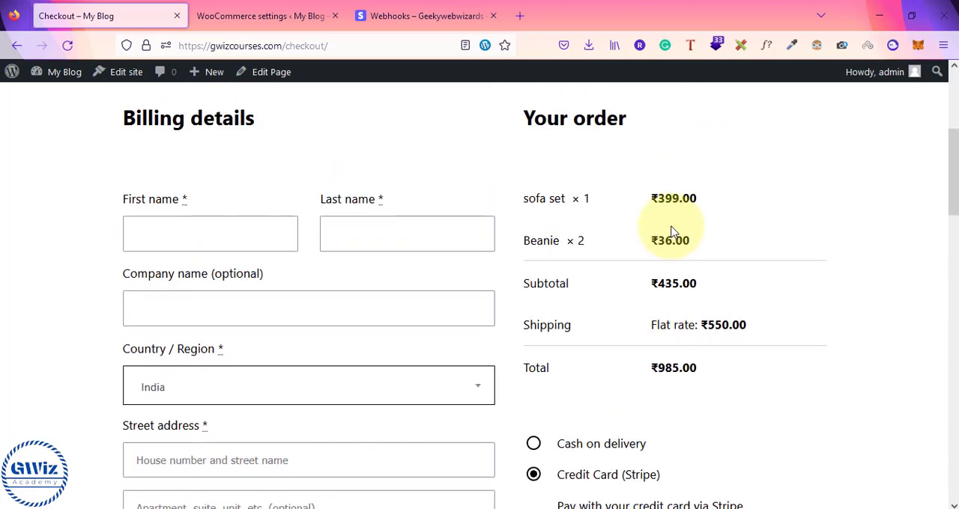
{"action": "scroll", "coordinate": [671, 230], "scroll_direction": "down", "scroll_amount": 2}
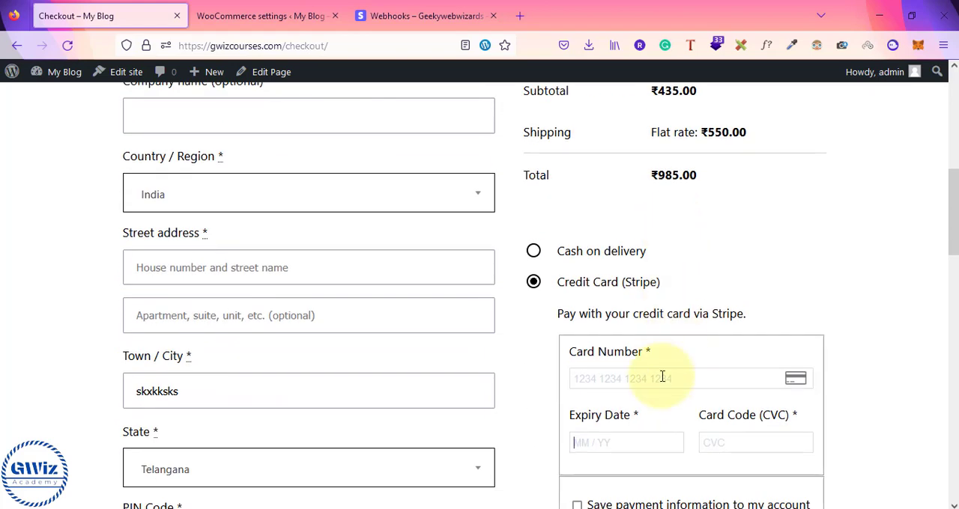
{"action": "scroll", "coordinate": [663, 376], "scroll_direction": "down", "scroll_amount": 2}
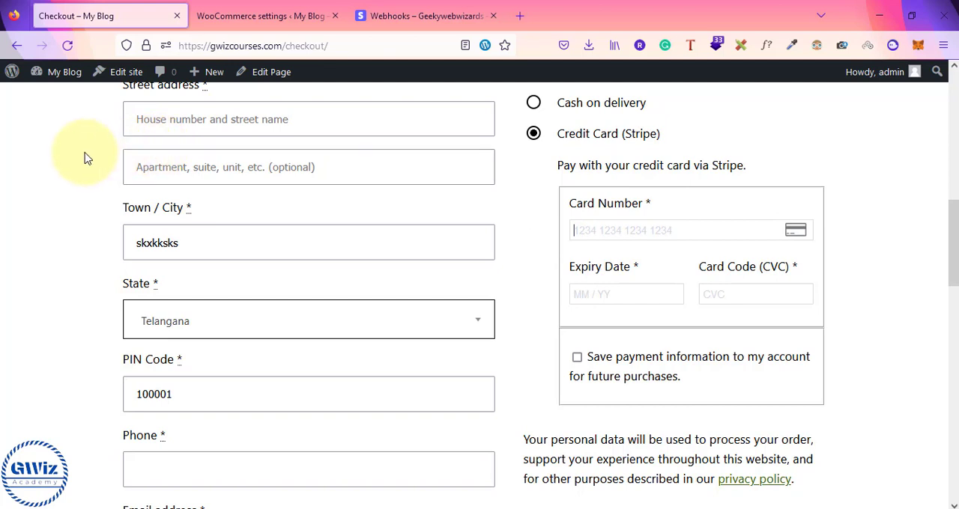
Open the home page of the Stripe dashboard, then return to the Stripe payment settings in WooCommerce
{"action": "left_click", "coordinate": [390, 16]}
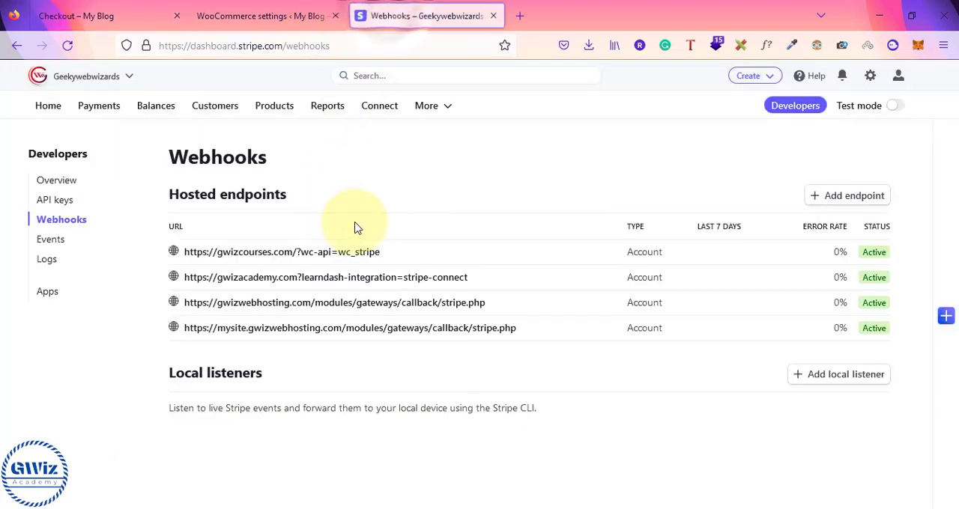
{"action": "left_click", "coordinate": [49, 108]}
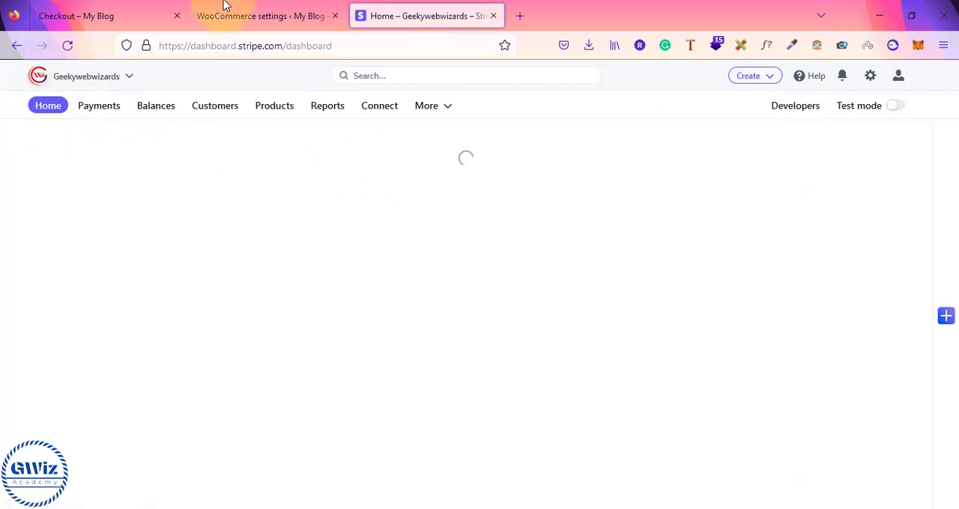
{"action": "left_click", "coordinate": [269, 11]}
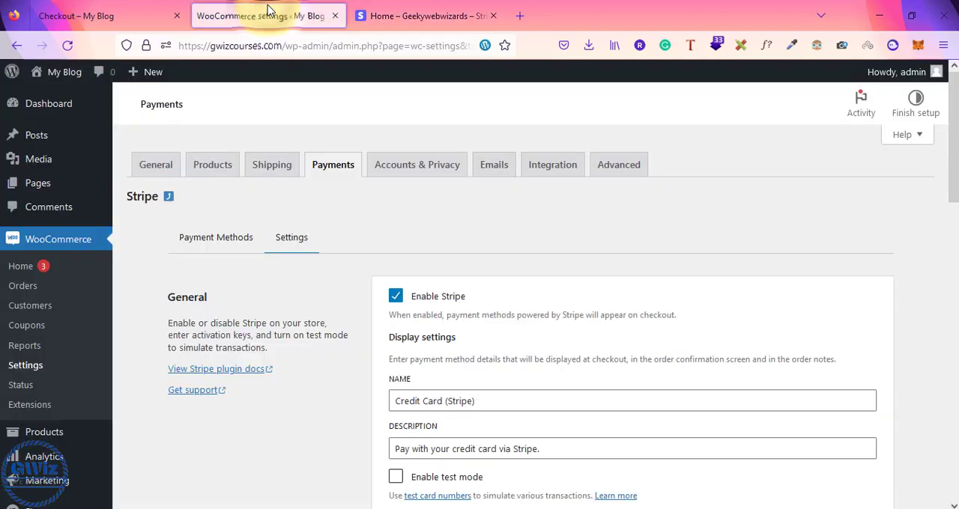